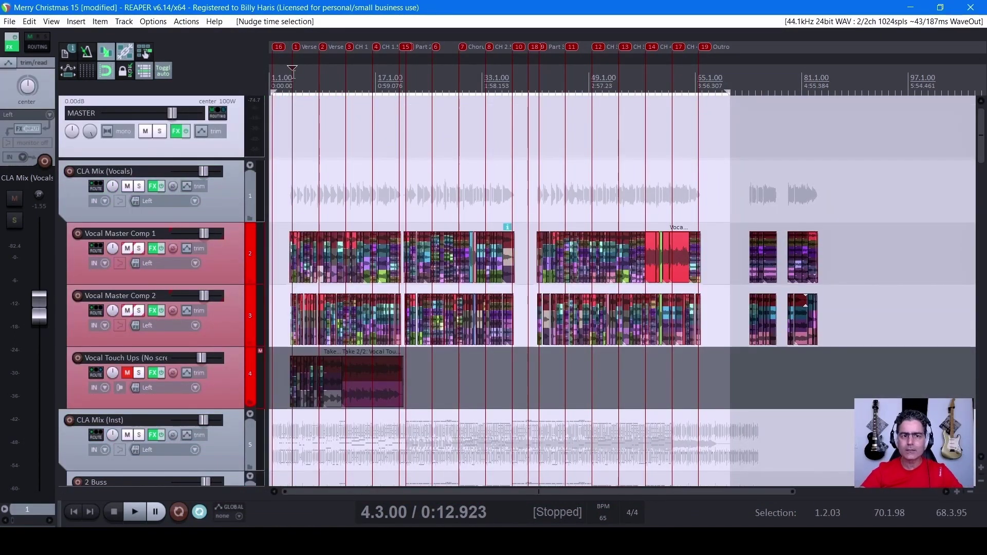
# Move the edit cursor to bar 21.3 and select the Bass track.
pyautogui.scroll(-3, 155, 280)
pyautogui.scroll(2, 156, 291)
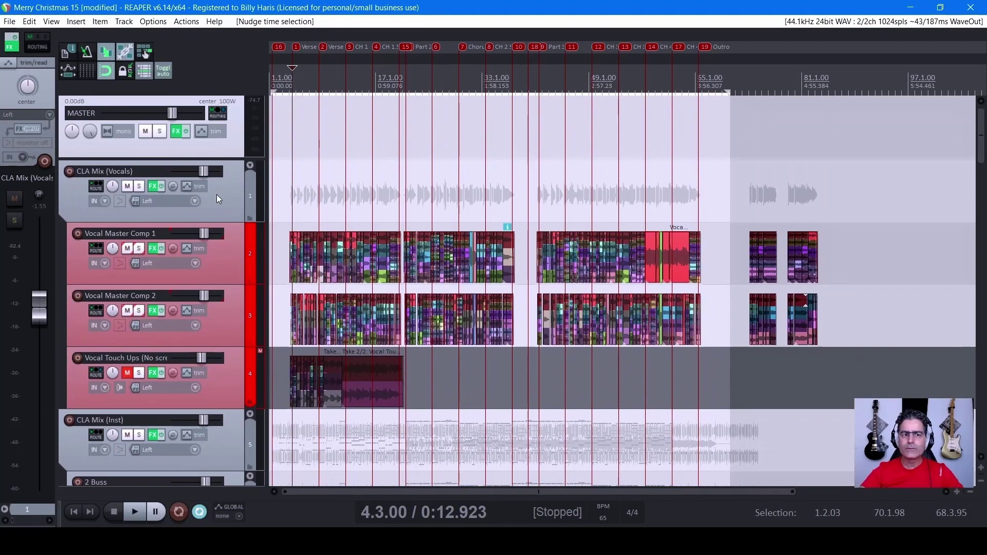
pyautogui.scroll(-2, 180, 288)
pyautogui.scroll(-4, 198, 335)
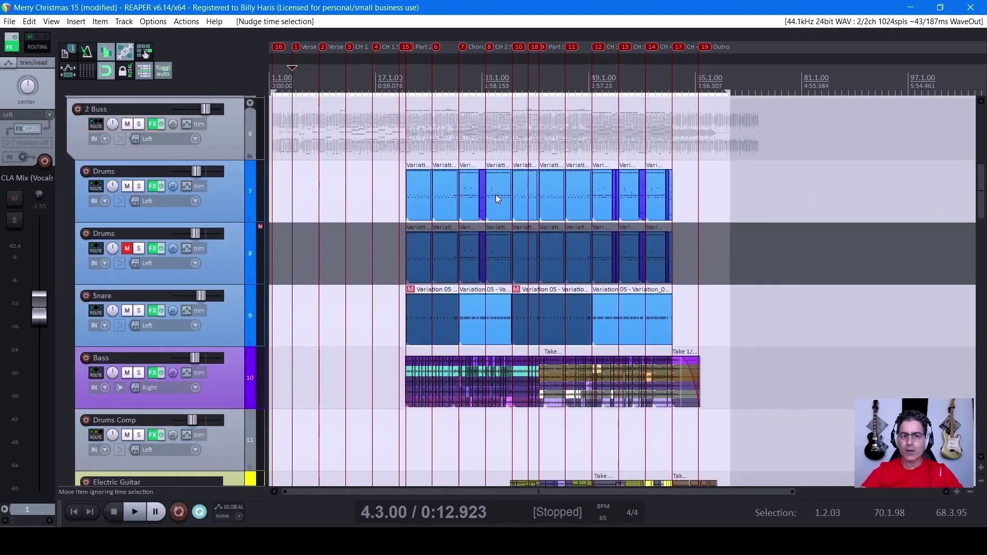
pyautogui.click(407, 69)
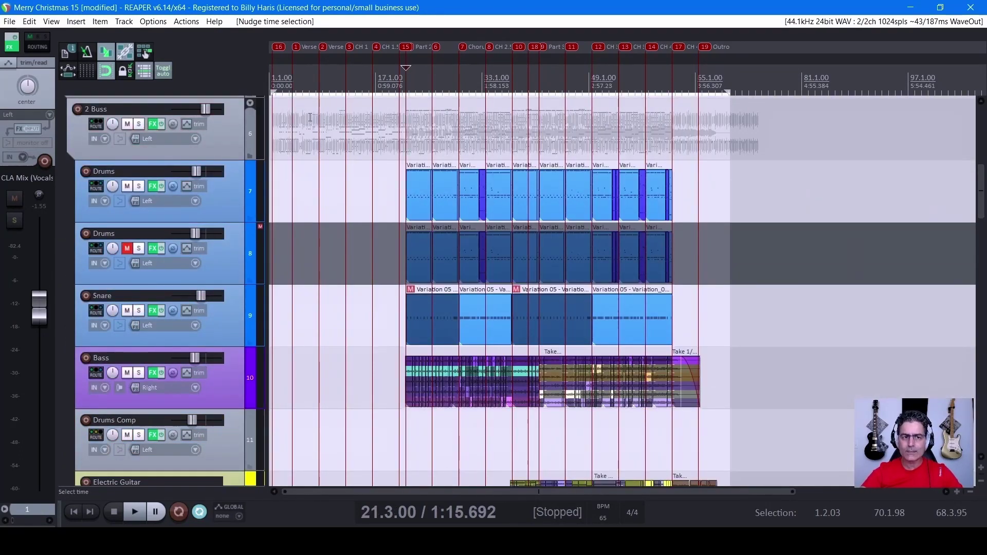
pyautogui.scroll(-5, 216, 320)
pyautogui.scroll(3, 223, 308)
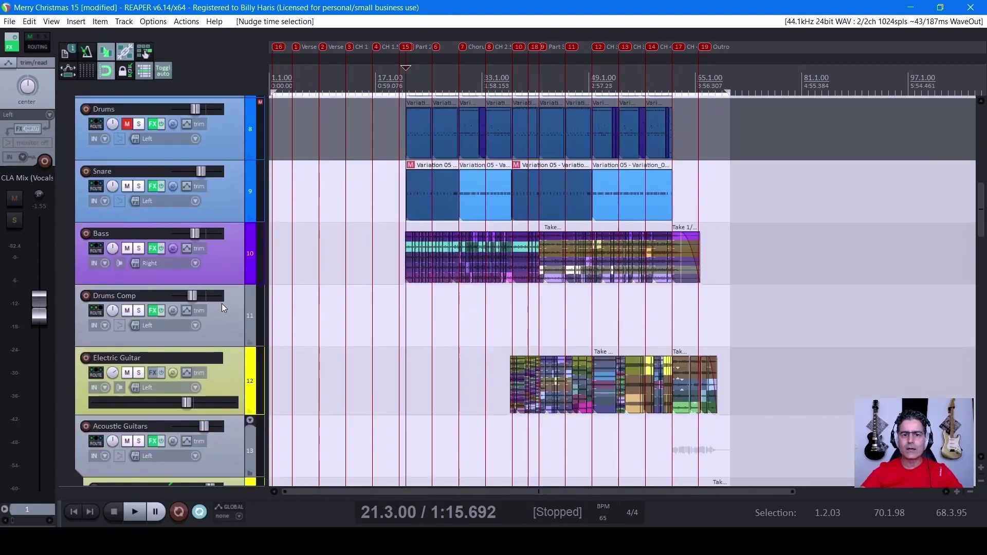
pyautogui.click(221, 254)
# Move the edit cursor to bar 37.3.
pyautogui.scroll(-3, 222, 255)
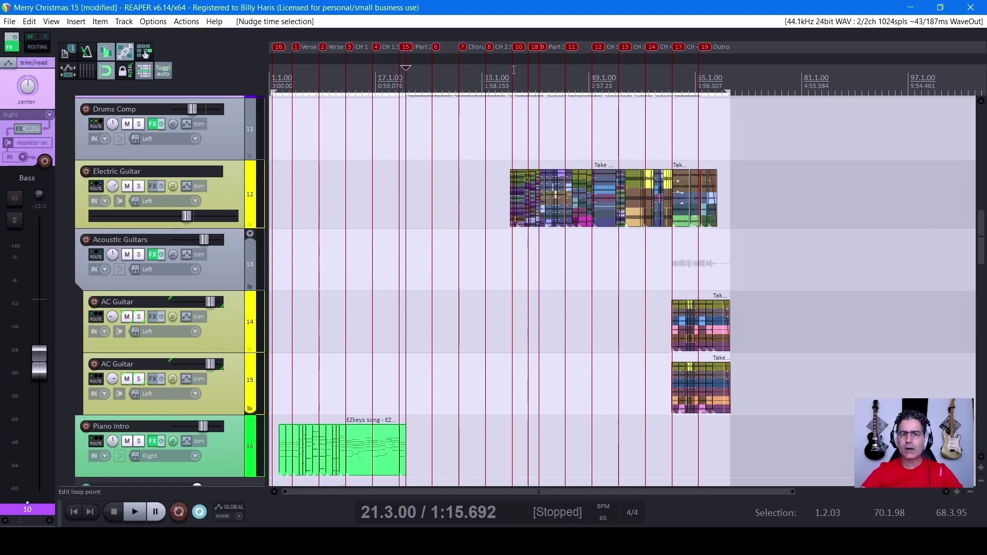
pyautogui.click(514, 70)
pyautogui.scroll(5, 514, 70)
pyautogui.moveTo(672, 40); pyautogui.dragTo(329, 46)
pyautogui.scroll(-8, 526, 224)
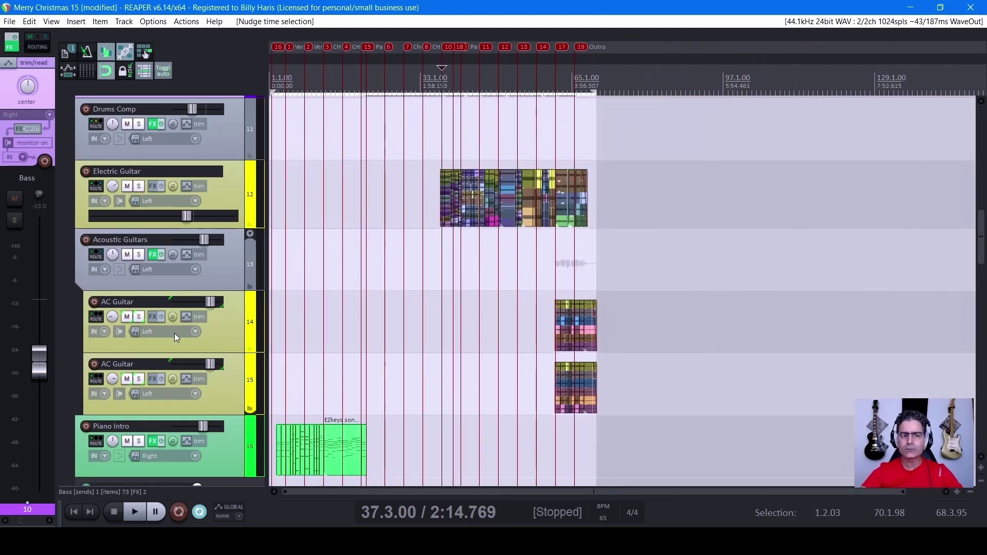
pyautogui.scroll(-1, 175, 334)
# Move the edit cursor to bar 61.3 and solo the Tamb R track.
pyautogui.click(555, 69)
pyautogui.scroll(15, 621, 194)
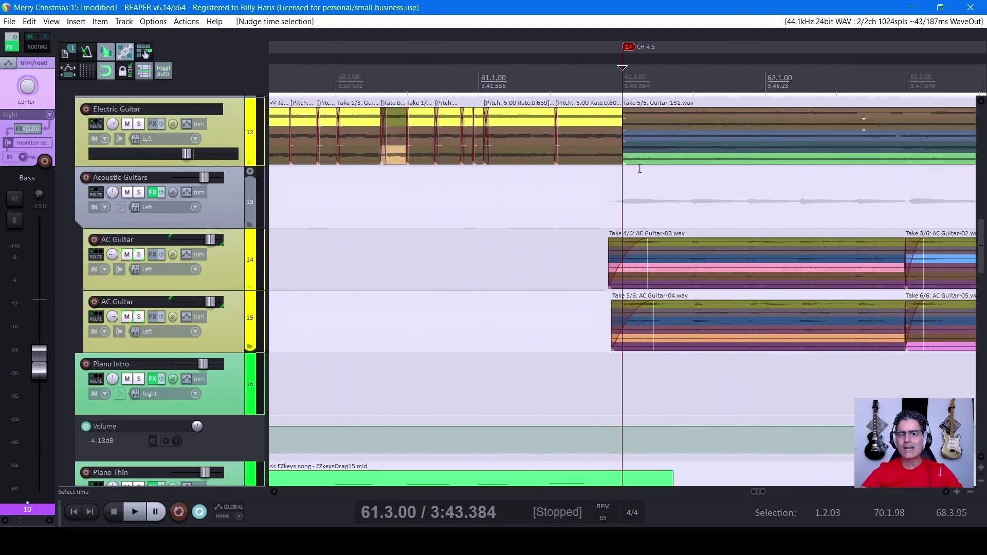
pyautogui.moveTo(775, 41); pyautogui.dragTo(429, 53)
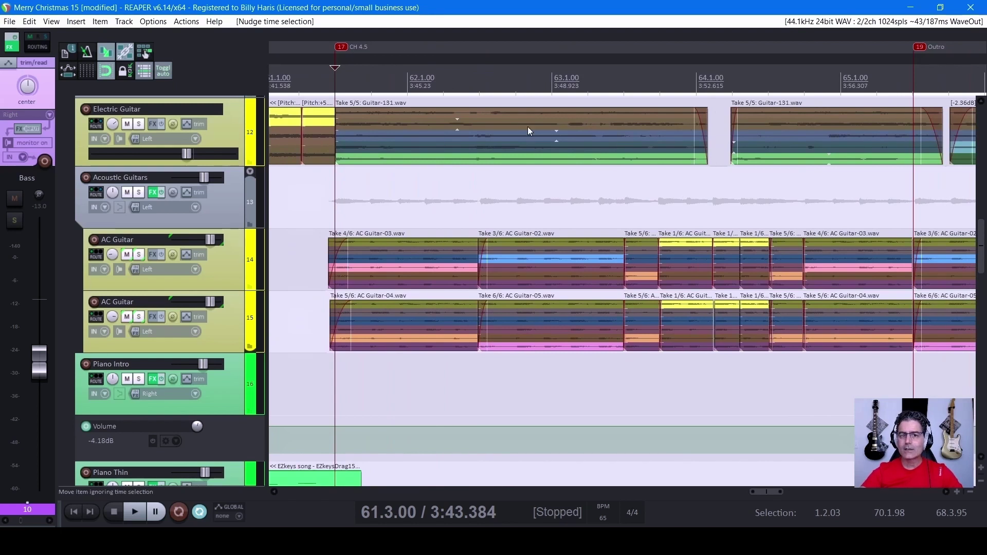
pyautogui.scroll(-7, 501, 224)
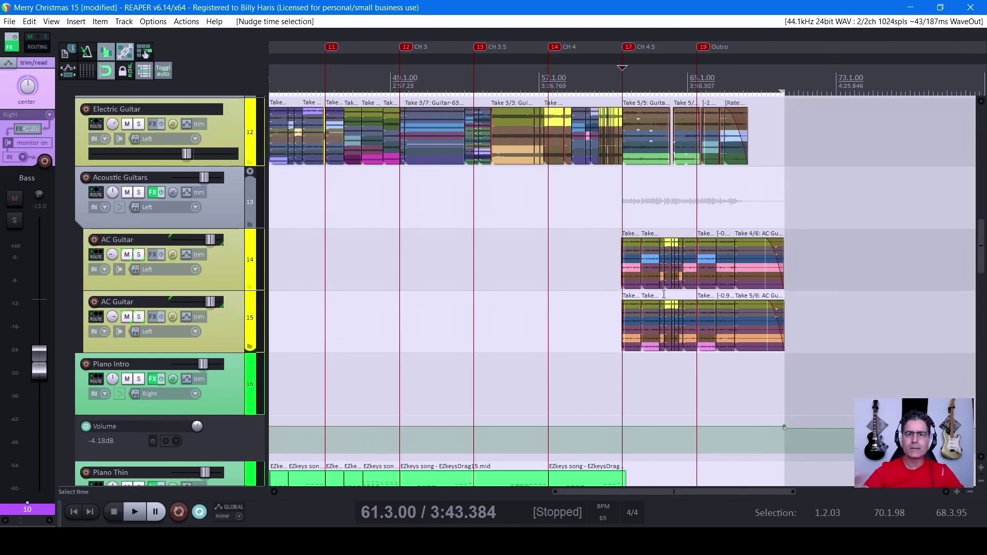
pyautogui.scroll(-5, 170, 359)
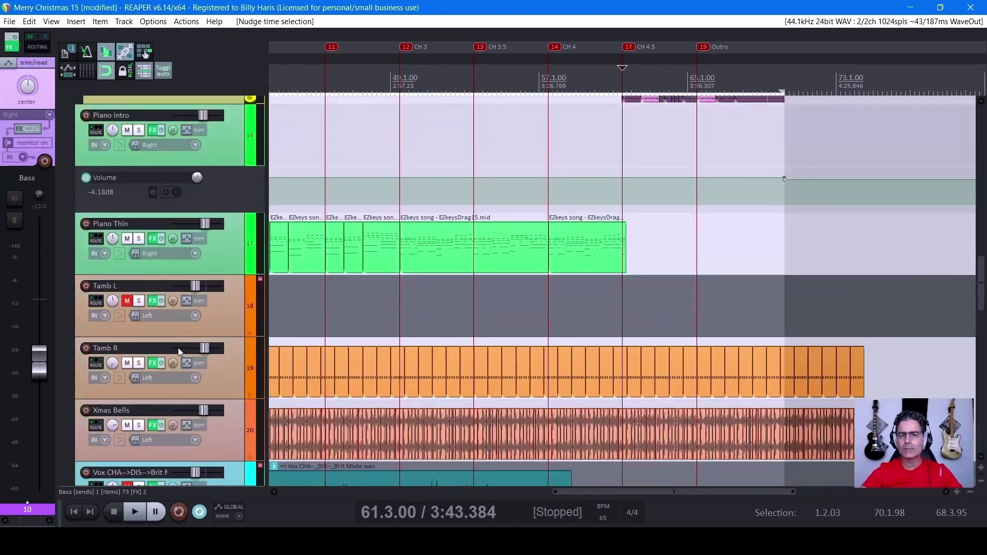
pyautogui.scroll(-3, 192, 295)
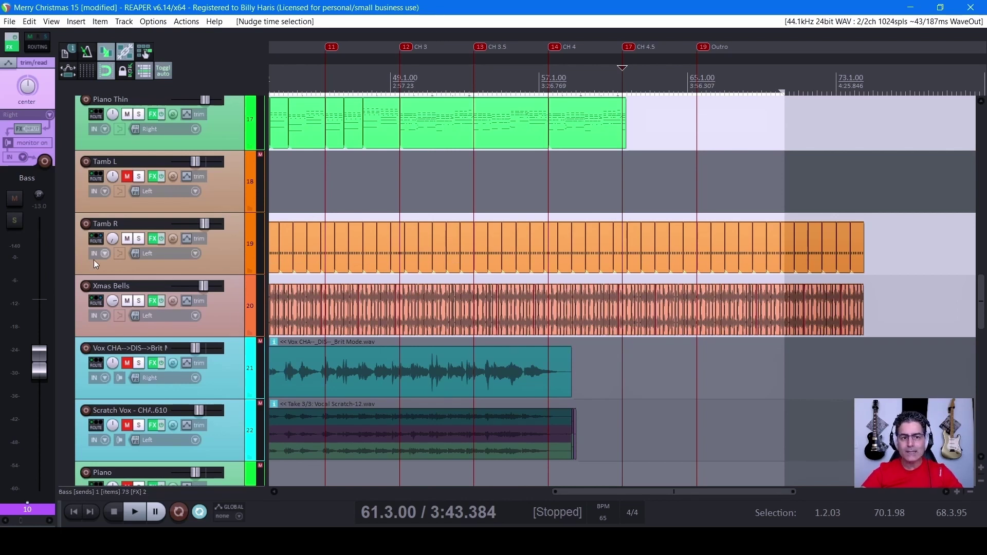
pyautogui.click(139, 238)
# Play from bar 61.3 and view Tamb R's FX chain with EZdrummer 2 and Scheps 73 Stereo.
pyautogui.press('space')
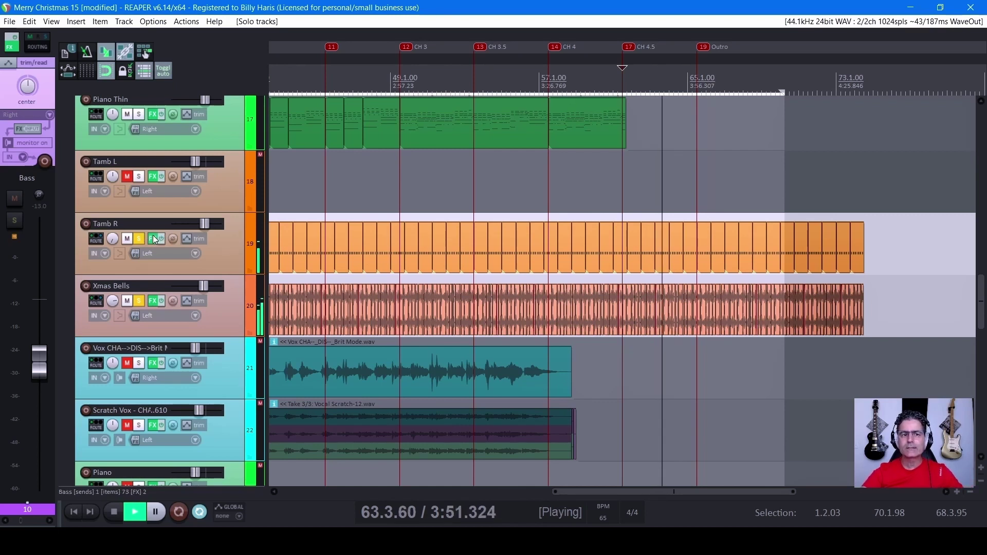
pyautogui.hotkey('shift', 'f')
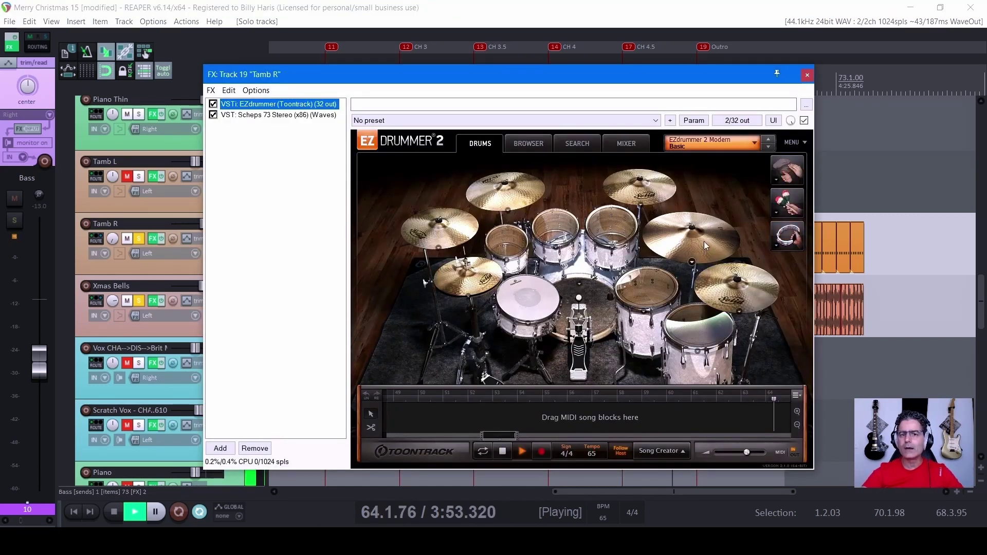
pyautogui.click(790, 242)
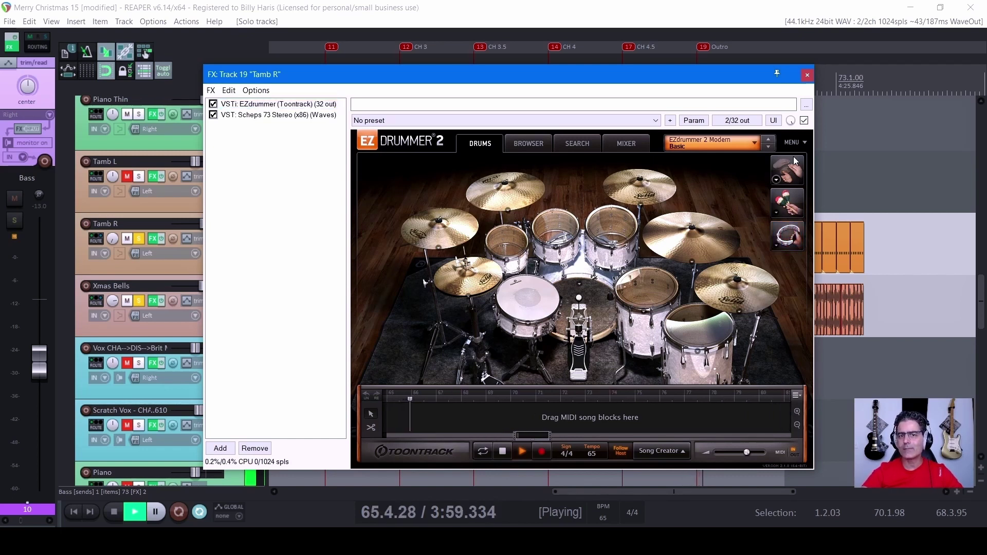
# Close Tamb R's FX chain, unsolo Tamb R and restart playback at a 13-bar zoom.
pyautogui.click(808, 75)
pyautogui.press('space')
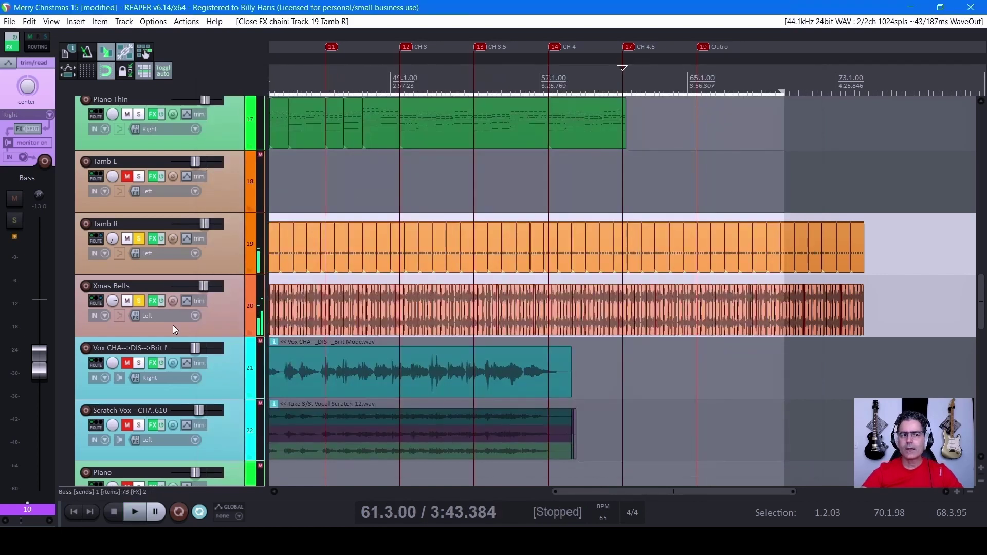
pyautogui.click(138, 238)
pyautogui.press('space')
pyautogui.scroll(5, 523, 308)
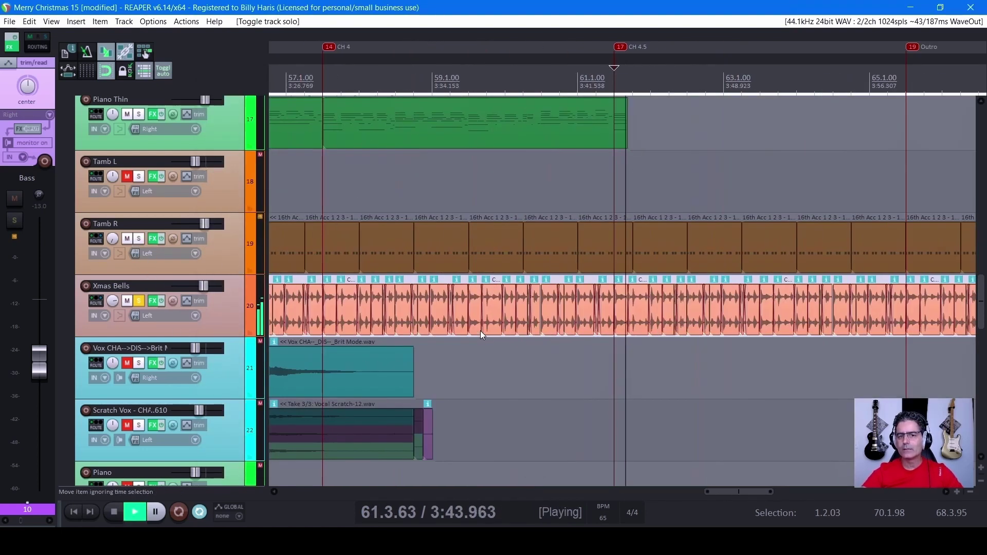
pyautogui.press('-')
pyautogui.press('-')
pyautogui.press('-')
pyautogui.press('-')
pyautogui.press('=')
pyautogui.press('=')
pyautogui.press('=')
pyautogui.press('=')
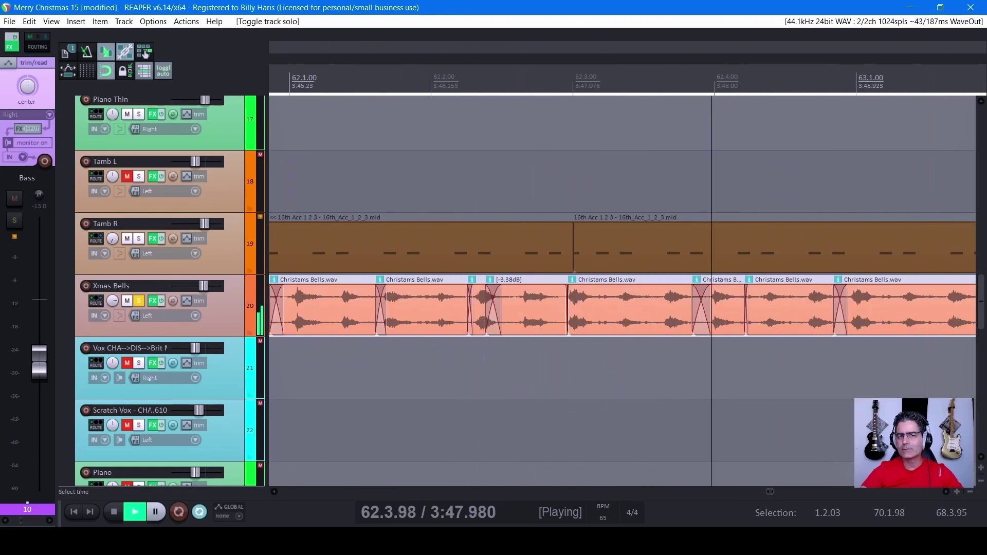
pyautogui.press('-')
pyautogui.press('-')
pyautogui.press('-')
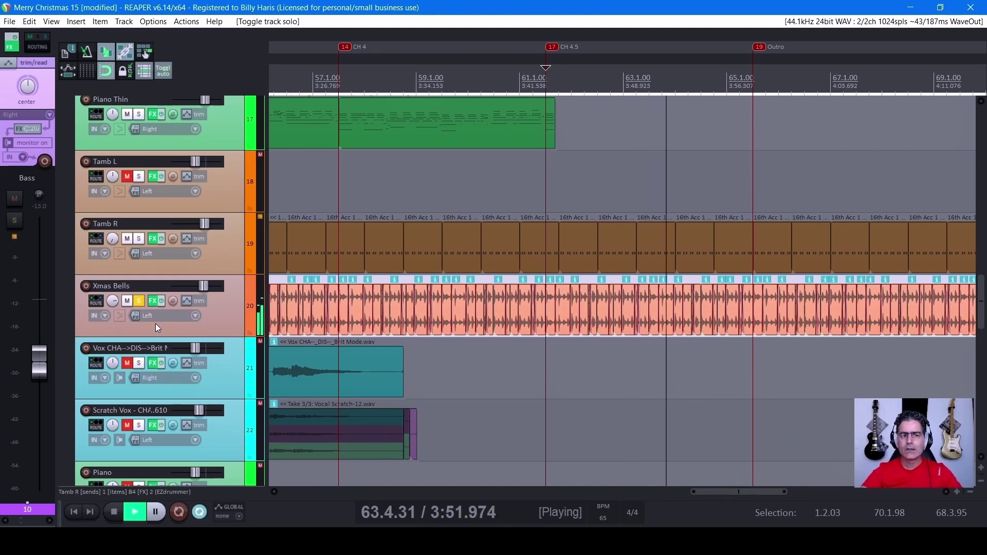
# Unsolo Xmas Bells and jump playback to bar 37.3.
pyautogui.click(135, 307)
pyautogui.click(136, 303)
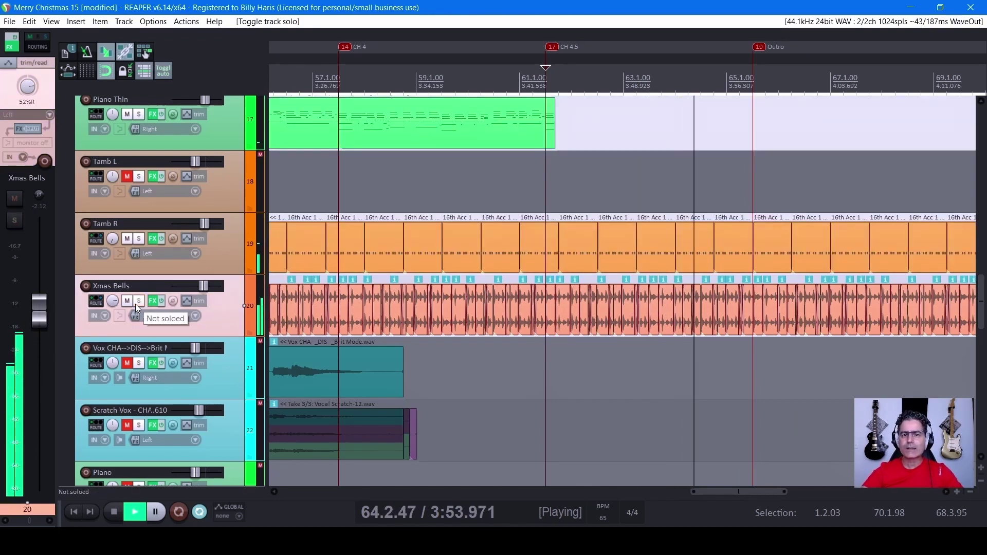
pyautogui.press('-')
pyautogui.press('-')
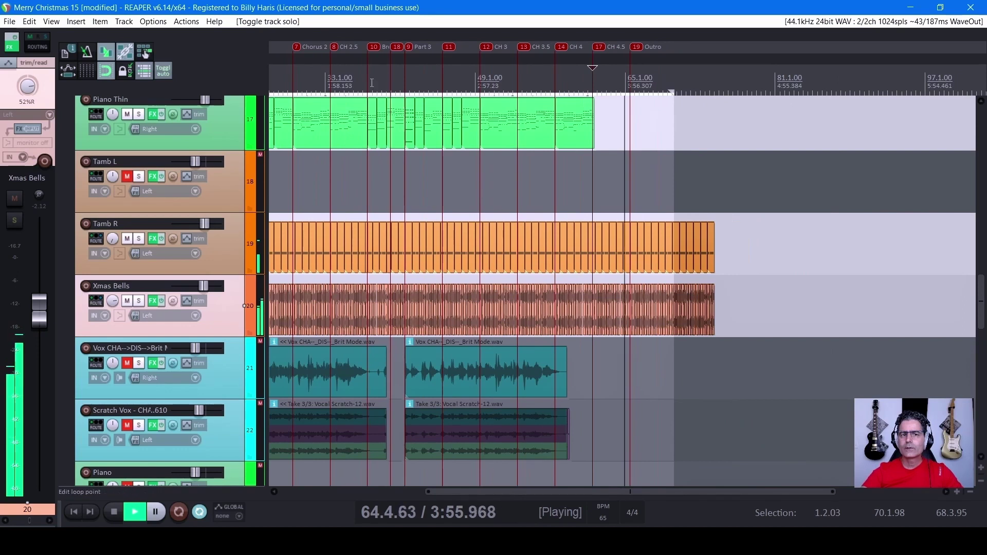
pyautogui.click(370, 78)
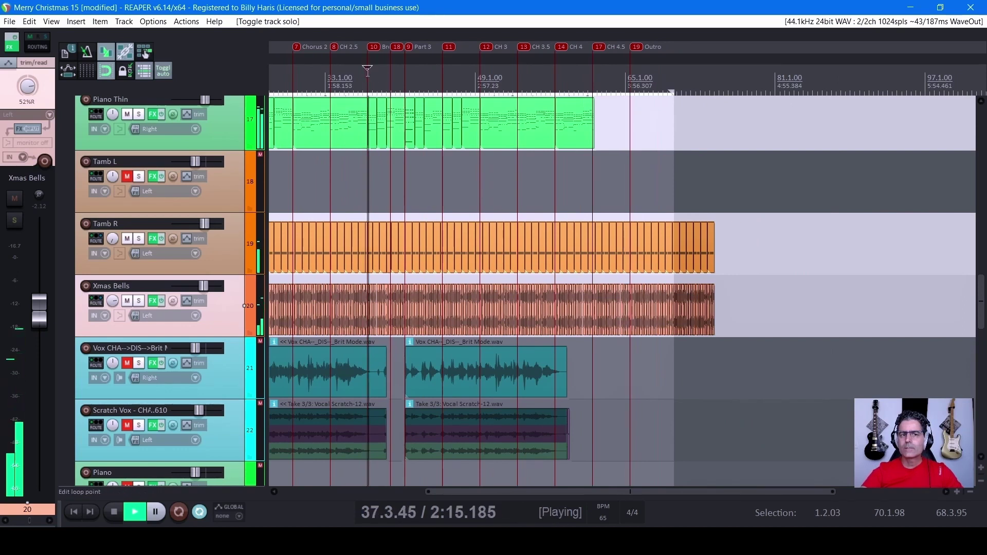
pyautogui.press('=')
pyautogui.scroll(2, 496, 233)
pyautogui.scroll(8, 202, 283)
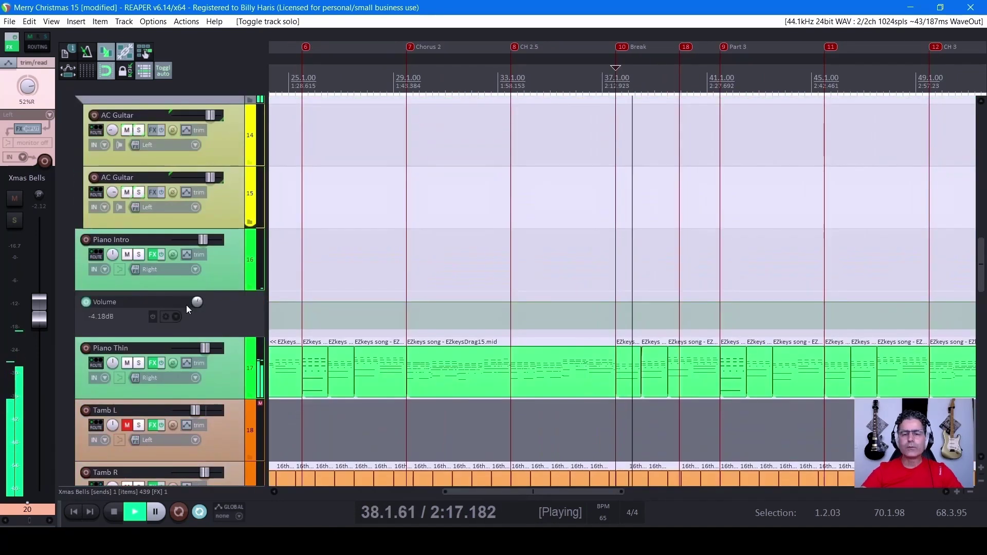
pyautogui.scroll(4, 190, 306)
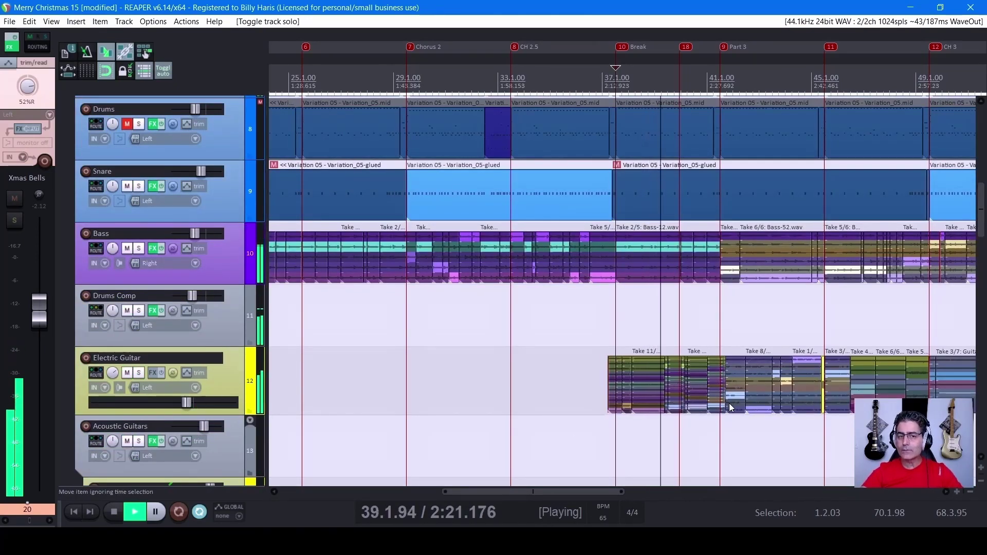
pyautogui.scroll(-2, 555, 296)
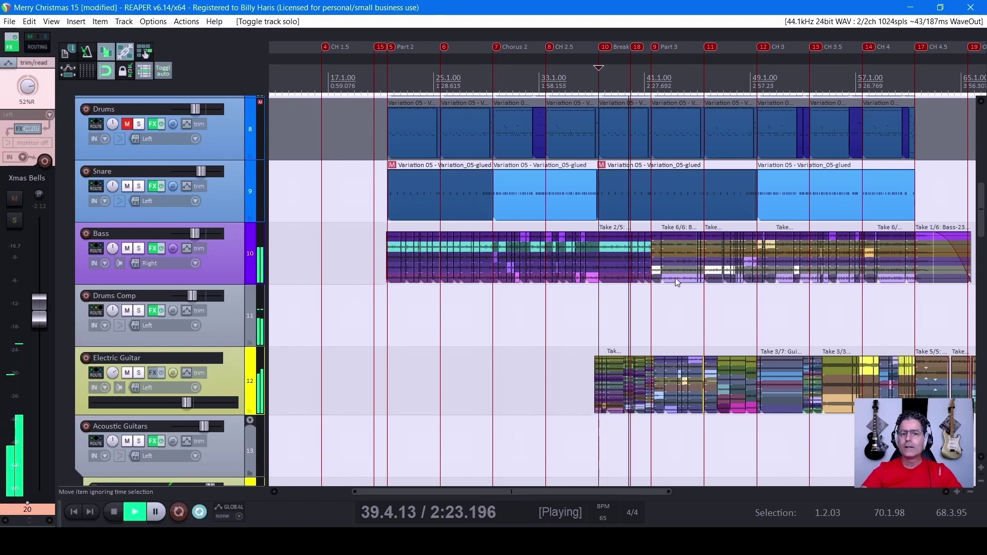
pyautogui.scroll(3, 225, 314)
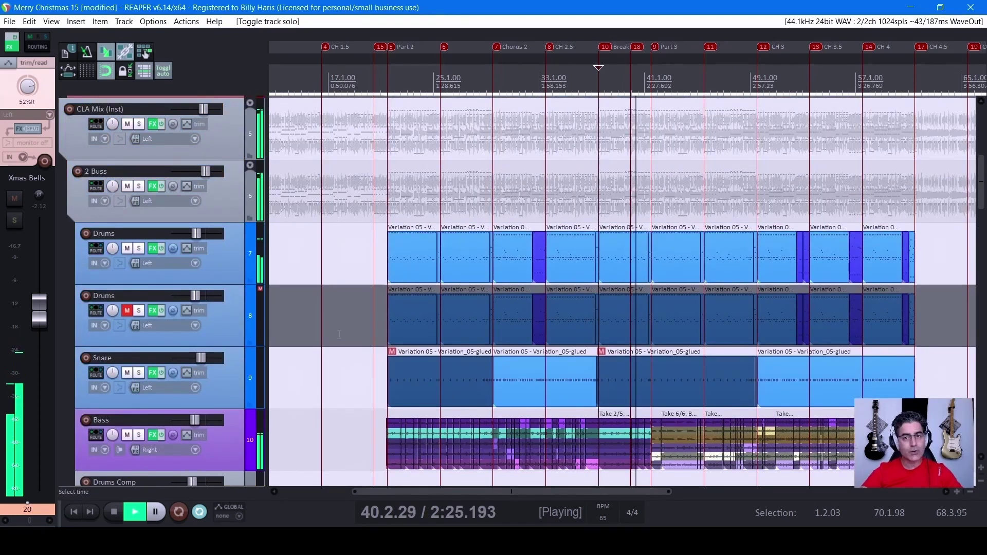
# Stop at 37.3.00 and inspect the EZdrummer drum kit in the Drums track's FX chain.
pyautogui.press('space')
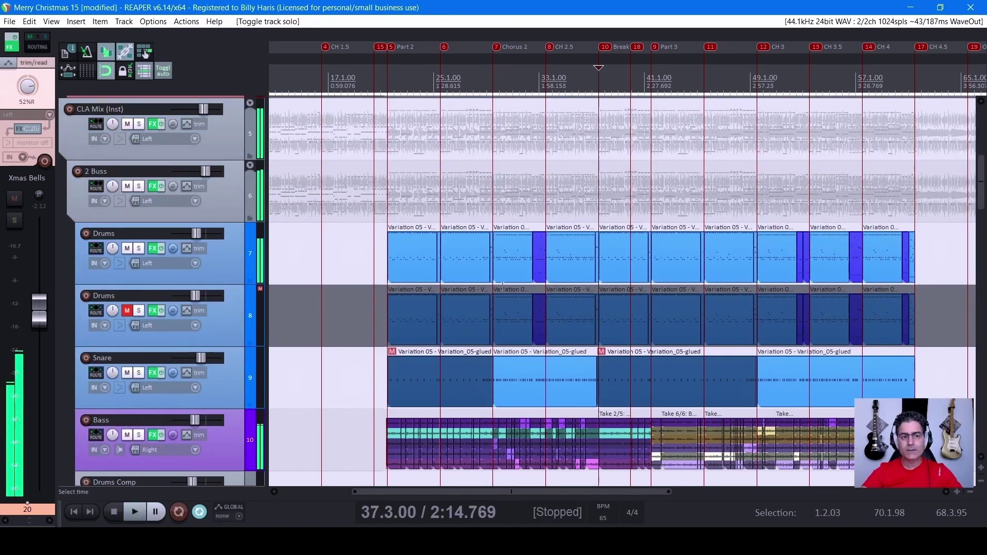
pyautogui.click(152, 251)
pyautogui.click(245, 71)
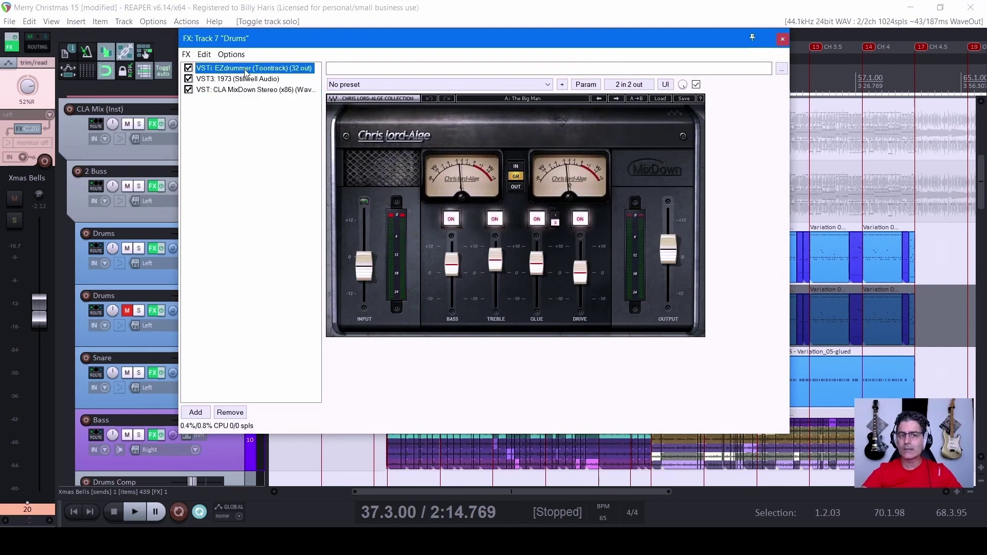
pyautogui.click(457, 108)
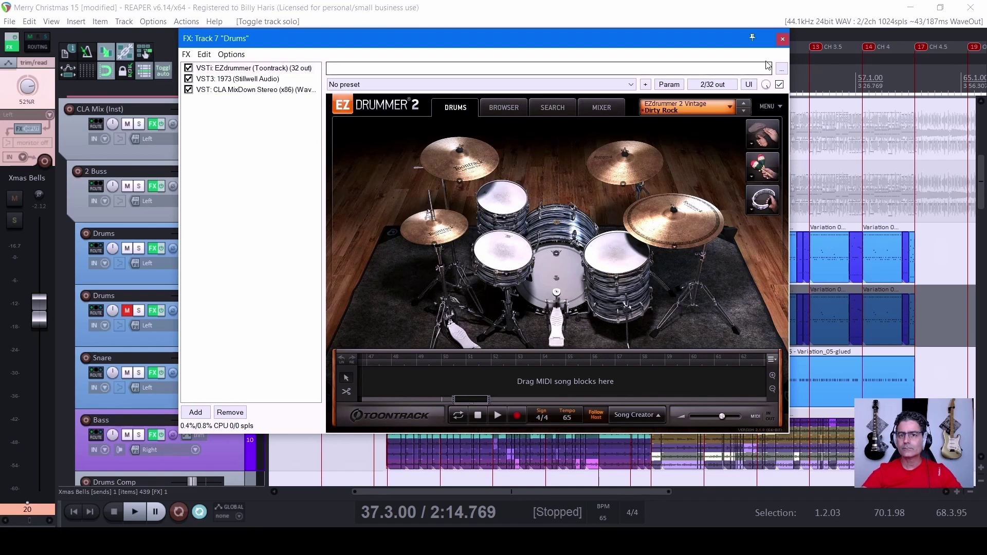
pyautogui.click(782, 39)
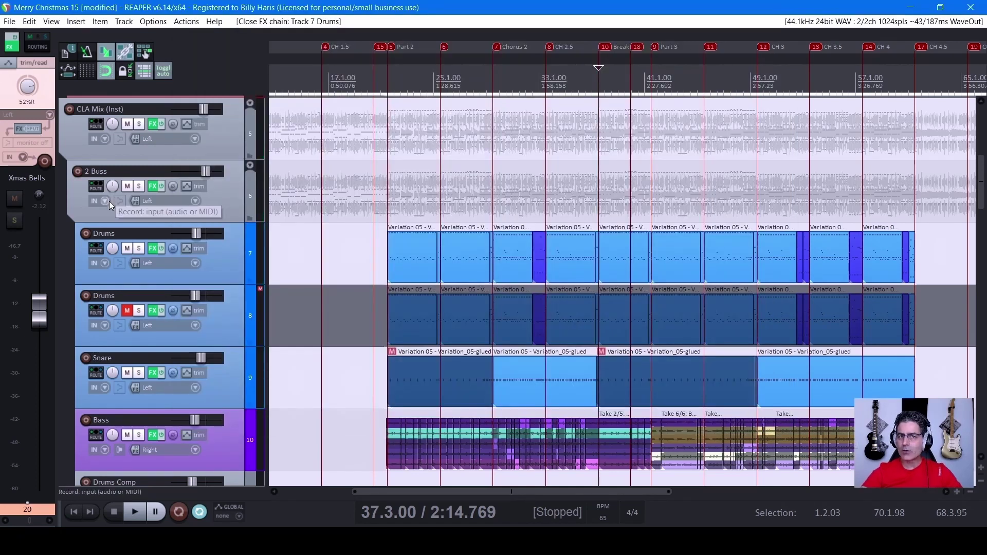
# Solo Piano Thin, play it briefly, and stop again at 37.3.00.
pyautogui.scroll(-12, 167, 275)
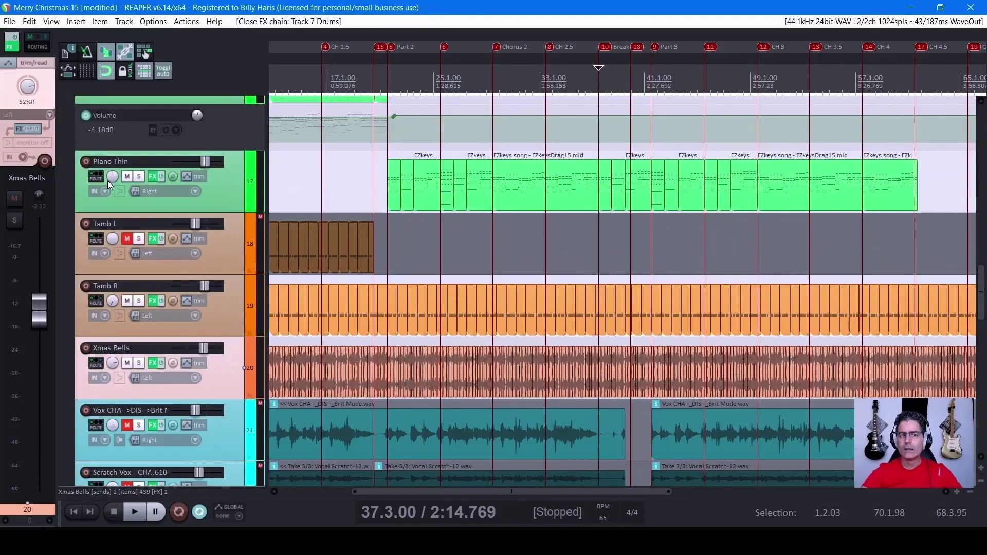
pyautogui.scroll(1, 207, 205)
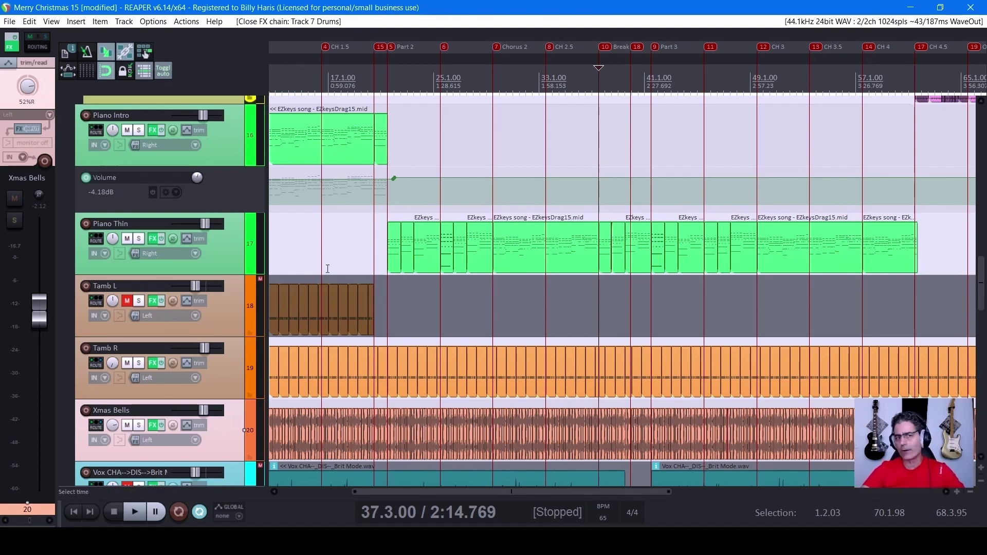
pyautogui.click(139, 239)
pyautogui.click(134, 512)
pyautogui.scroll(2, 687, 177)
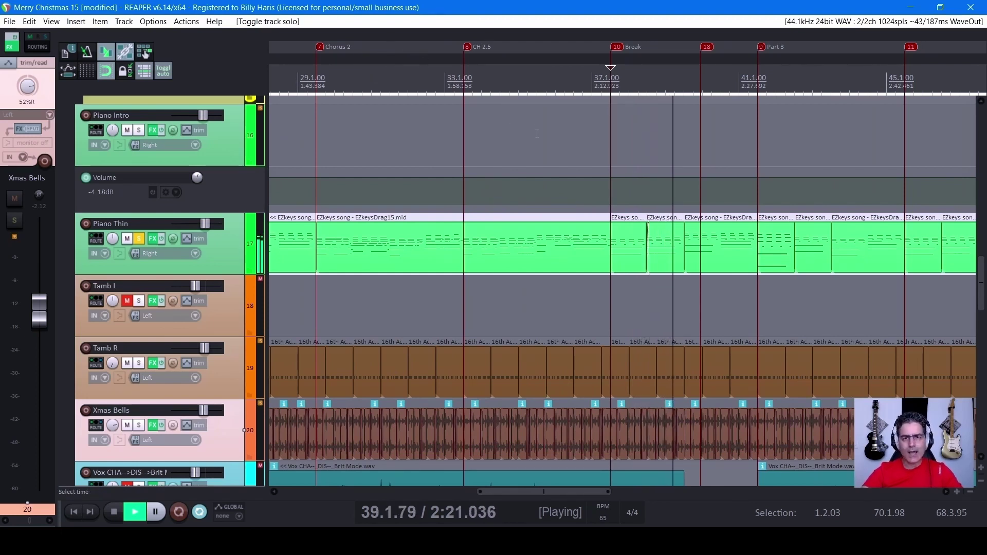
pyautogui.press('space')
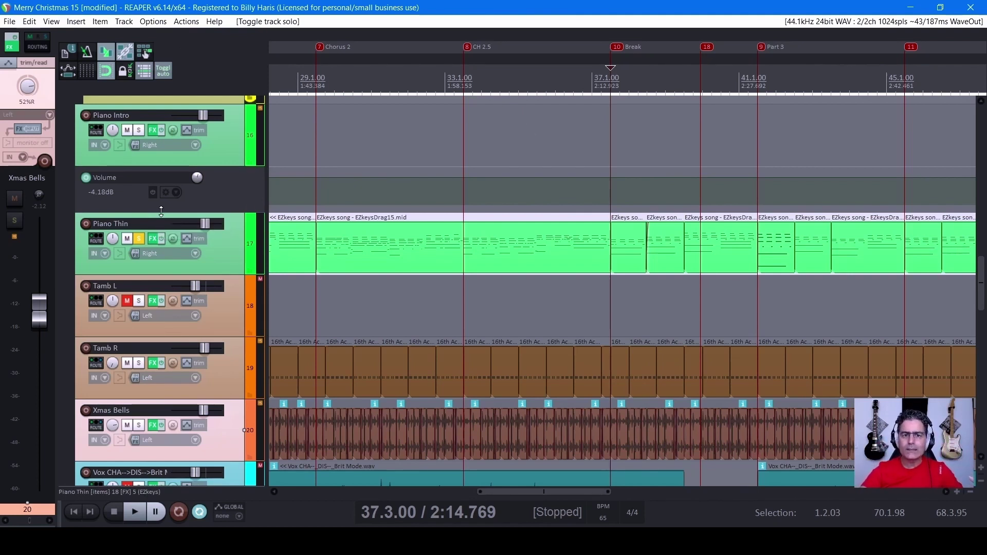
pyautogui.scroll(-5, 541, 270)
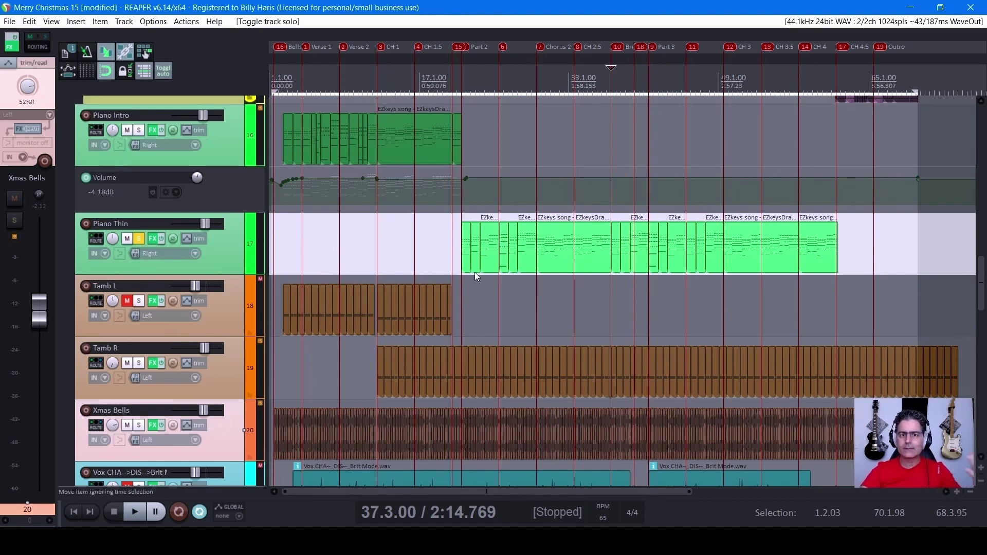
# Play the song while browsing Piano Thin's EZkeys Piano Pop > Straight 4/4 > Verse patterns.
pyautogui.click(153, 238)
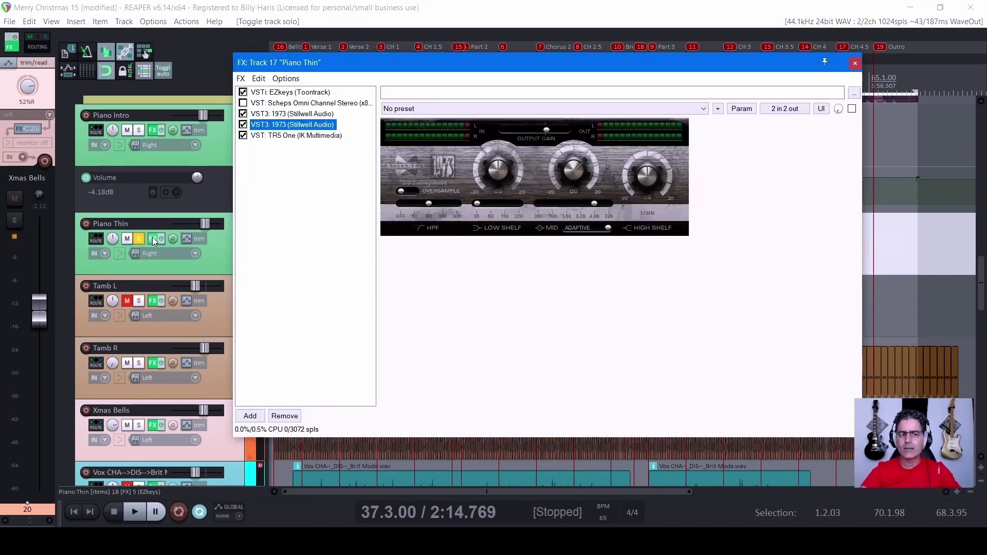
pyautogui.click(286, 93)
pyautogui.press('space')
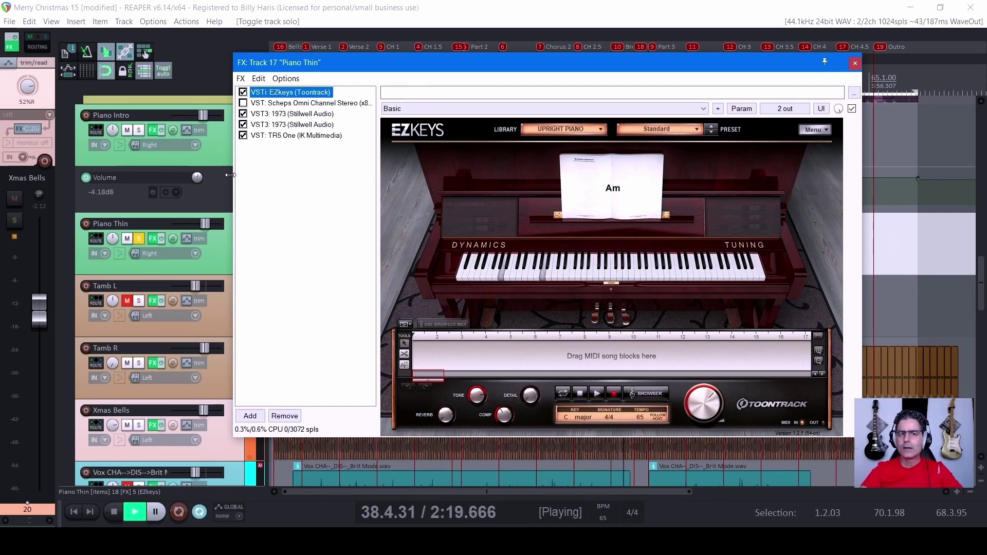
pyautogui.click(656, 397)
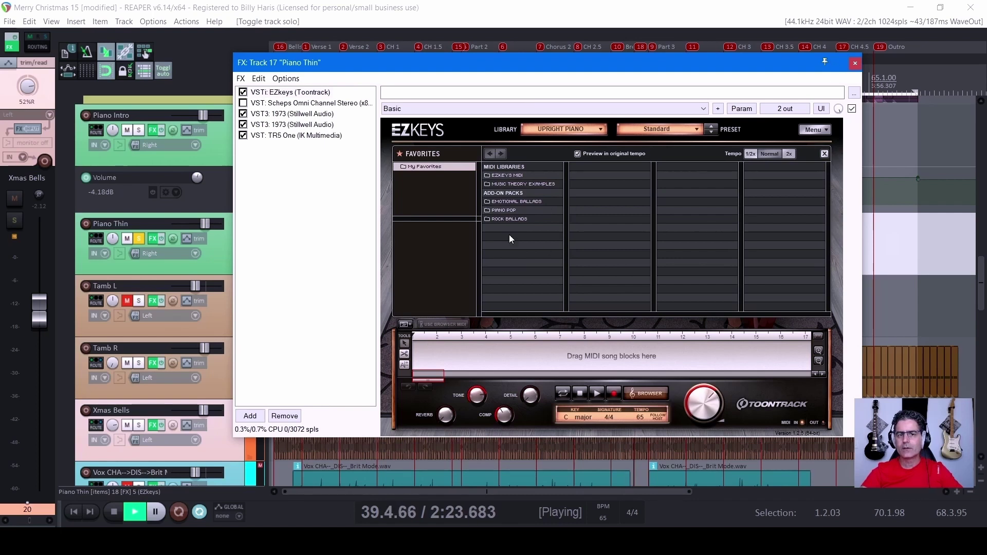
pyautogui.click(506, 211)
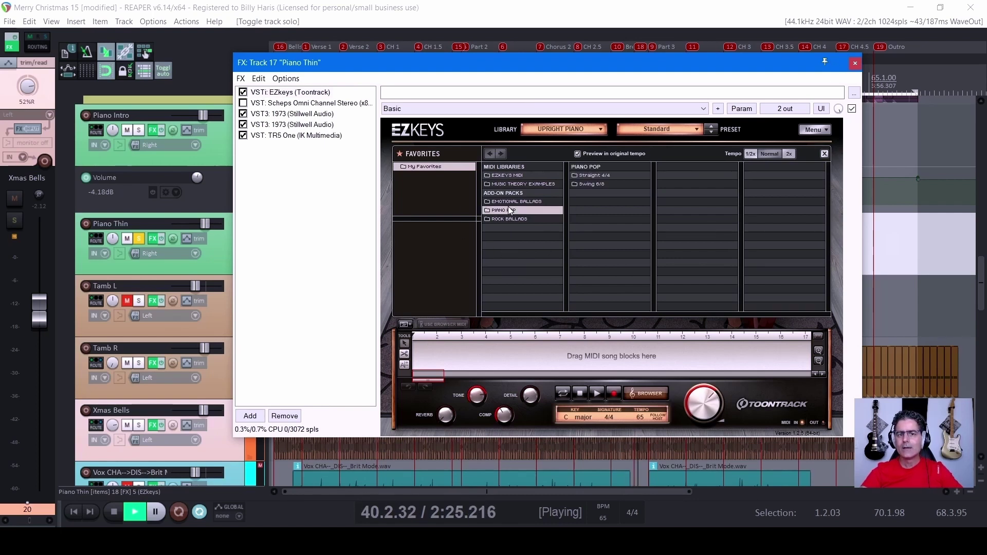
pyautogui.click(594, 175)
pyautogui.click(680, 184)
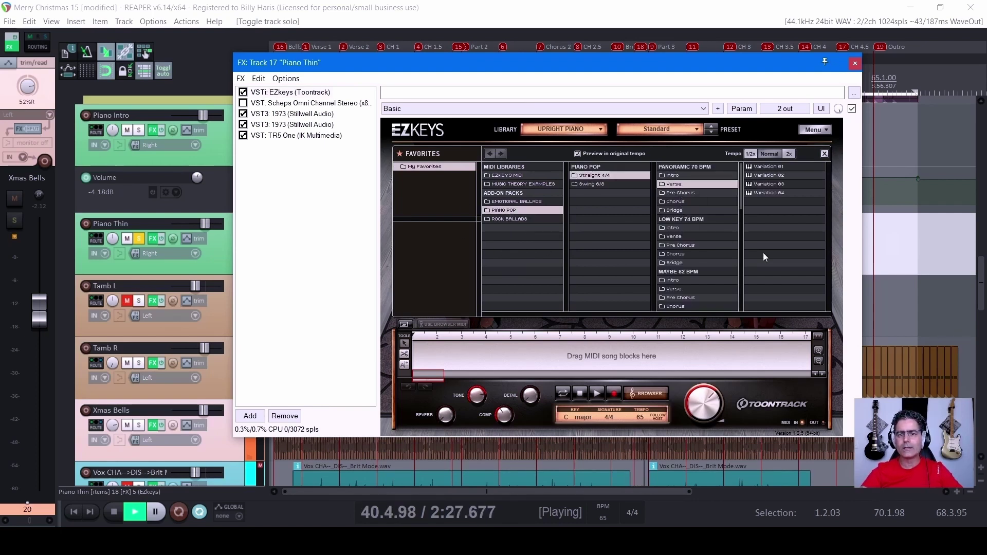
pyautogui.click(853, 60)
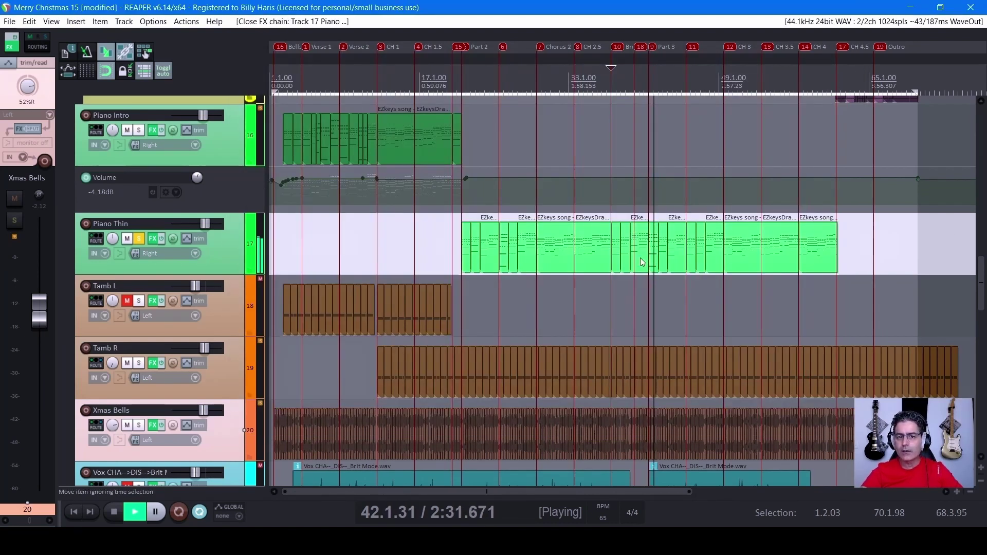
# Stop playback, select Piano Thin's EZkeysDrag15 and EZkeysDrag14 items, and reopen its FX chain.
pyautogui.press('space')
pyautogui.scroll(-3, 622, 265)
pyautogui.scroll(6, 626, 272)
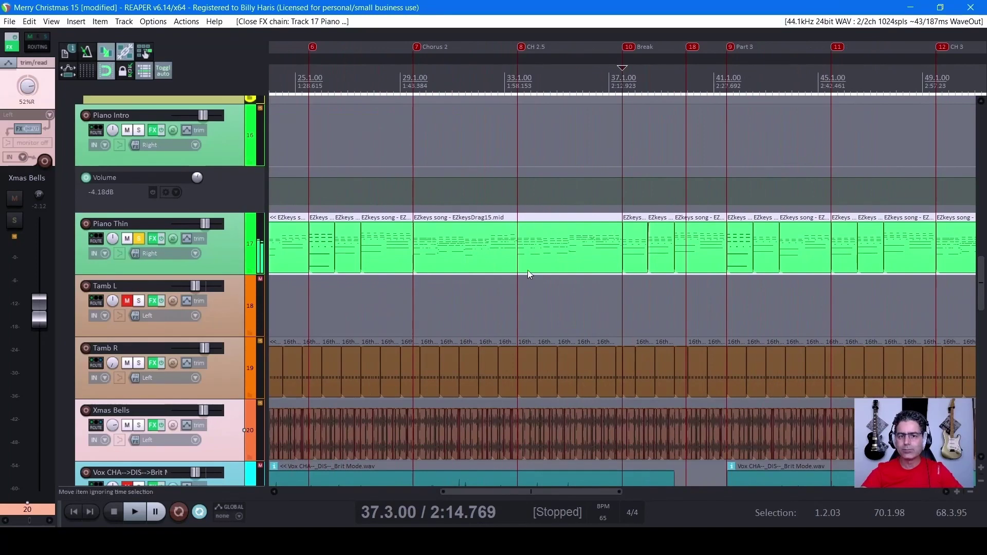
pyautogui.click(497, 234)
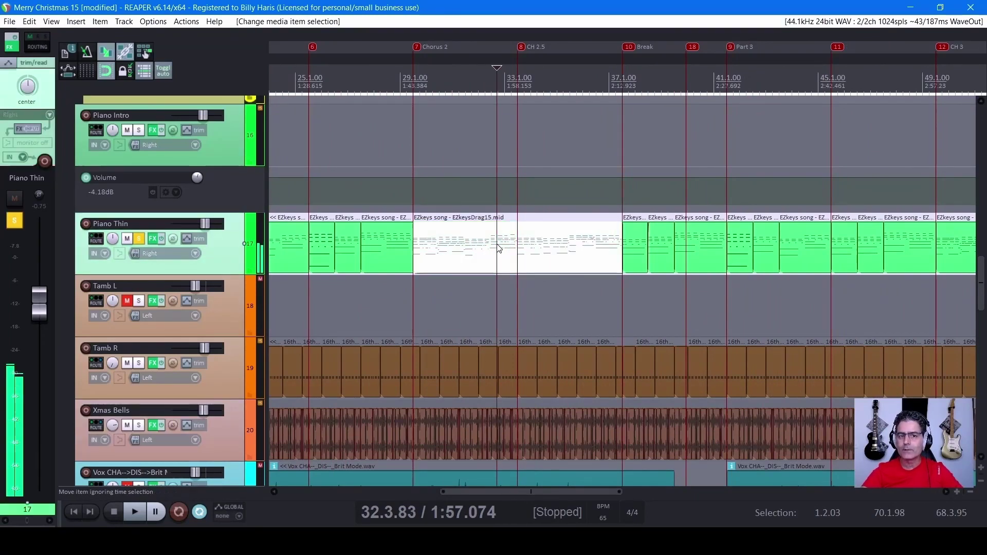
pyautogui.click(380, 246)
pyautogui.click(348, 245)
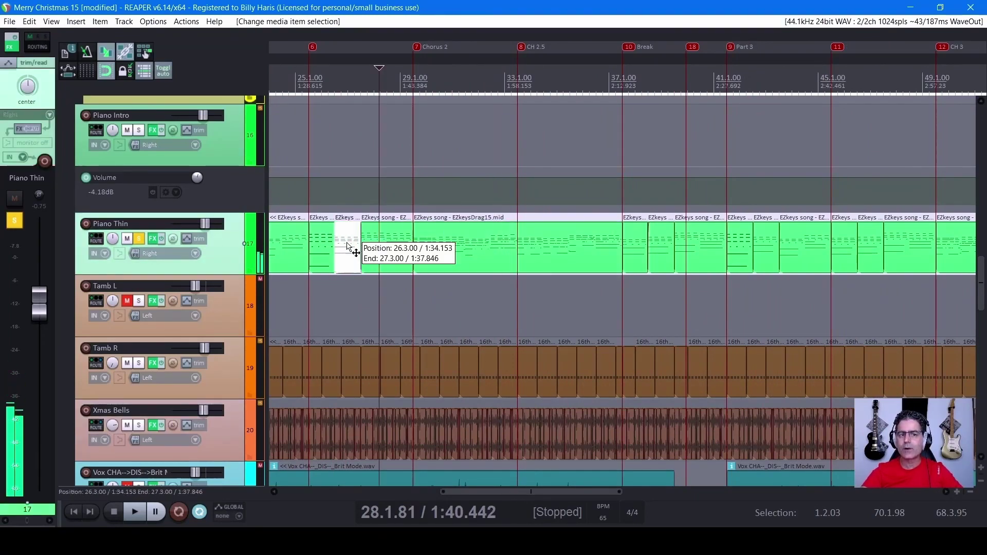
pyautogui.click(154, 238)
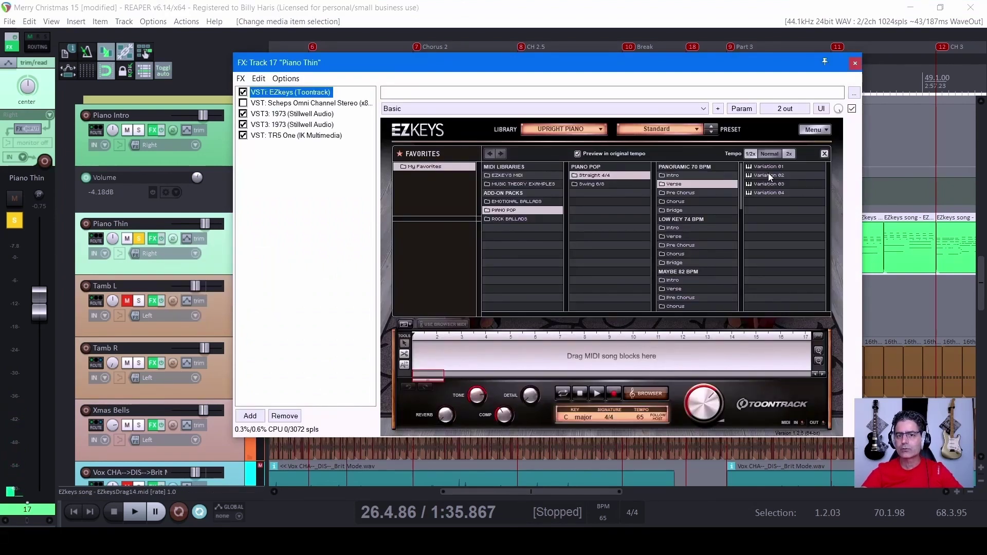
# Drag EZkeys Variation 02 onto Piano Thin, then move the solo from Piano Thin to Piano Intro.
pyautogui.moveTo(769, 174); pyautogui.dragTo(754, 195)
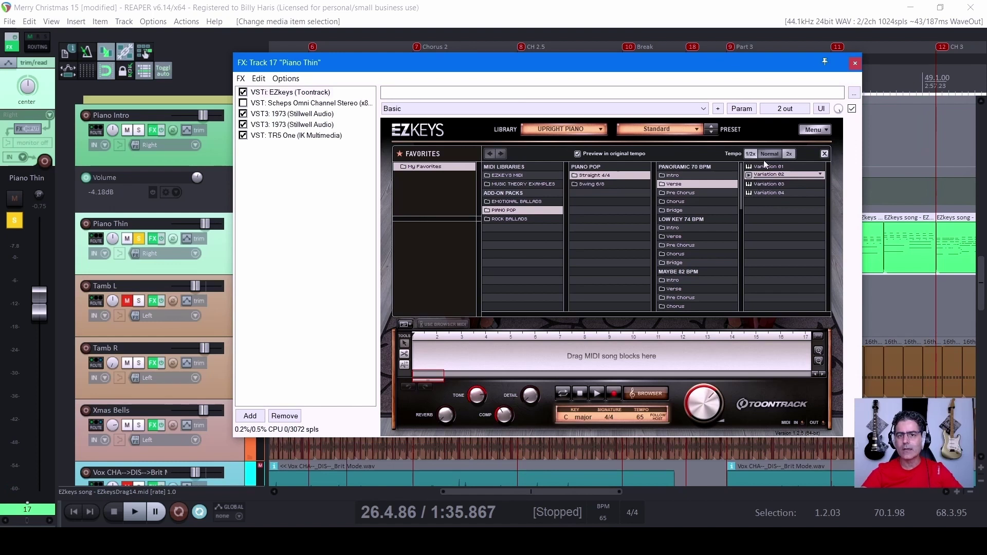
pyautogui.click(856, 63)
pyautogui.scroll(-3, 600, 269)
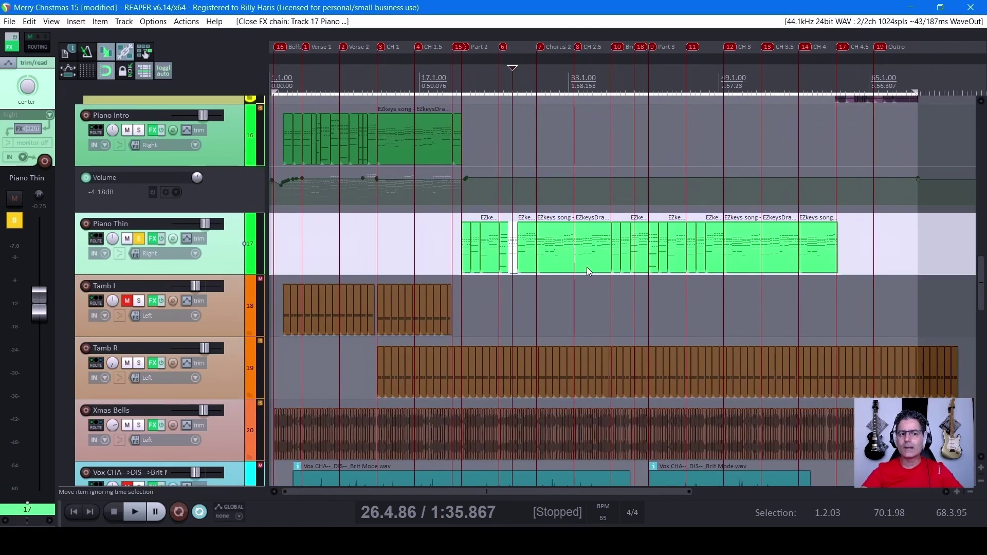
pyautogui.scroll(-2, 588, 267)
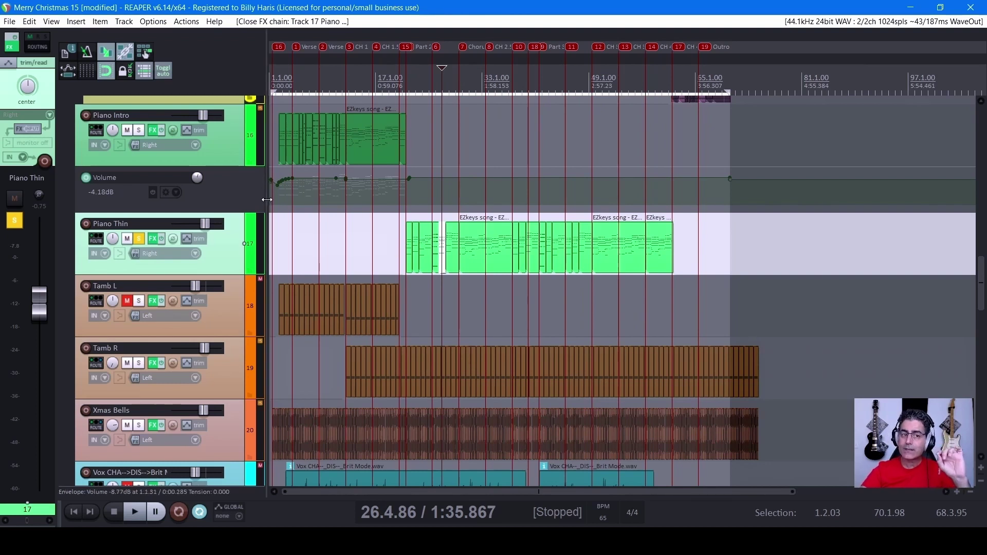
pyautogui.scroll(1, 143, 243)
pyautogui.click(139, 301)
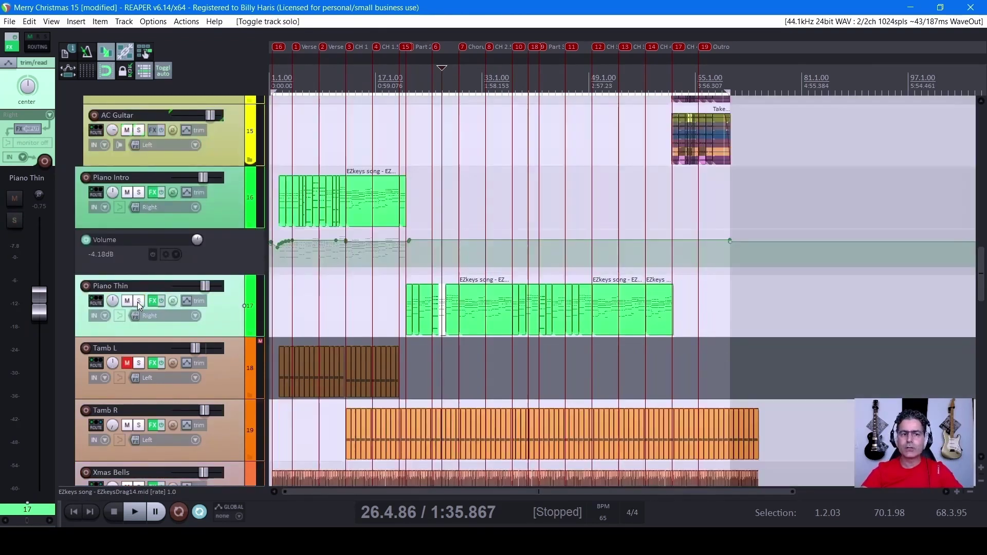
pyautogui.click(140, 193)
# Play from the CH 1 marker, toggle Piano Intro's solo, and bypass its effects.
pyautogui.scroll(3, 355, 72)
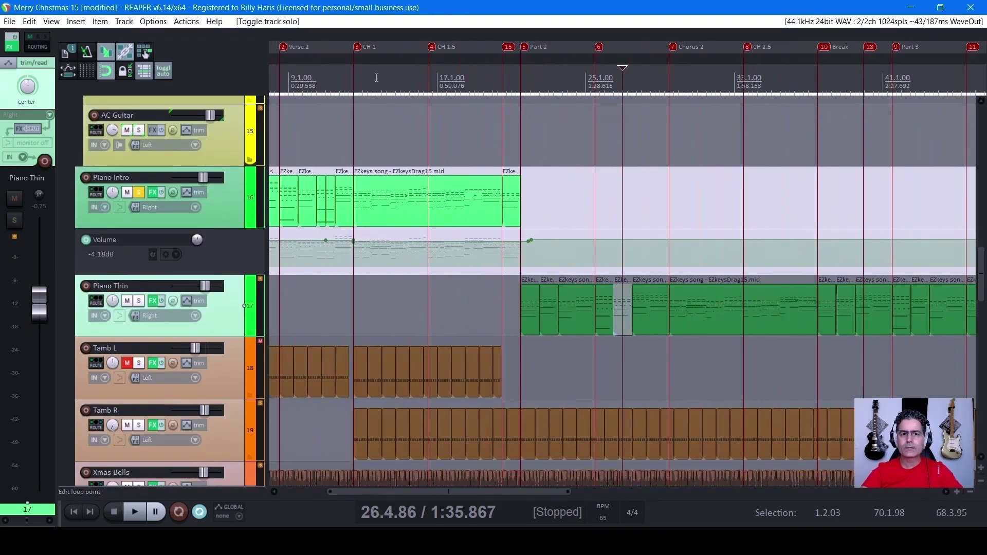
pyautogui.click(355, 71)
pyautogui.press('space')
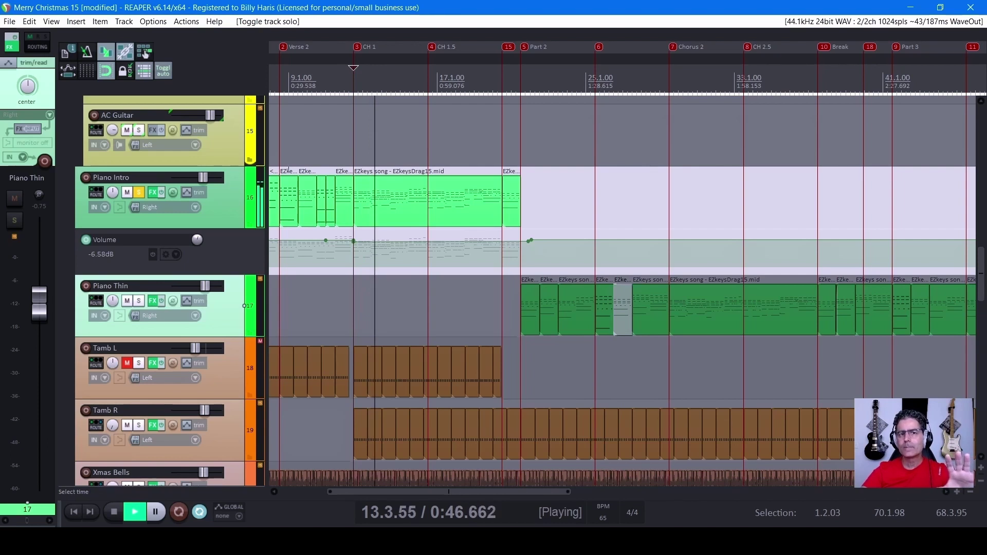
pyautogui.click(140, 195)
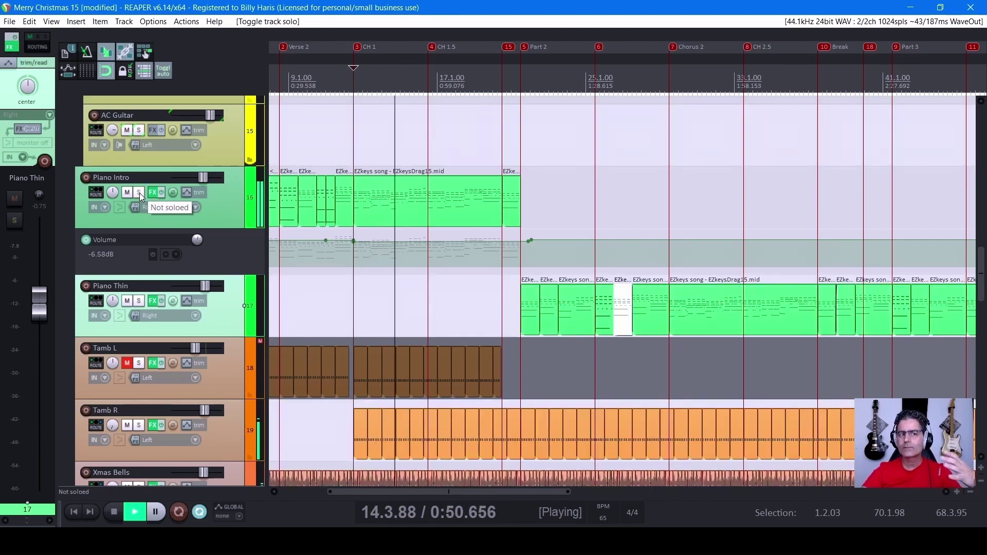
pyautogui.click(139, 193)
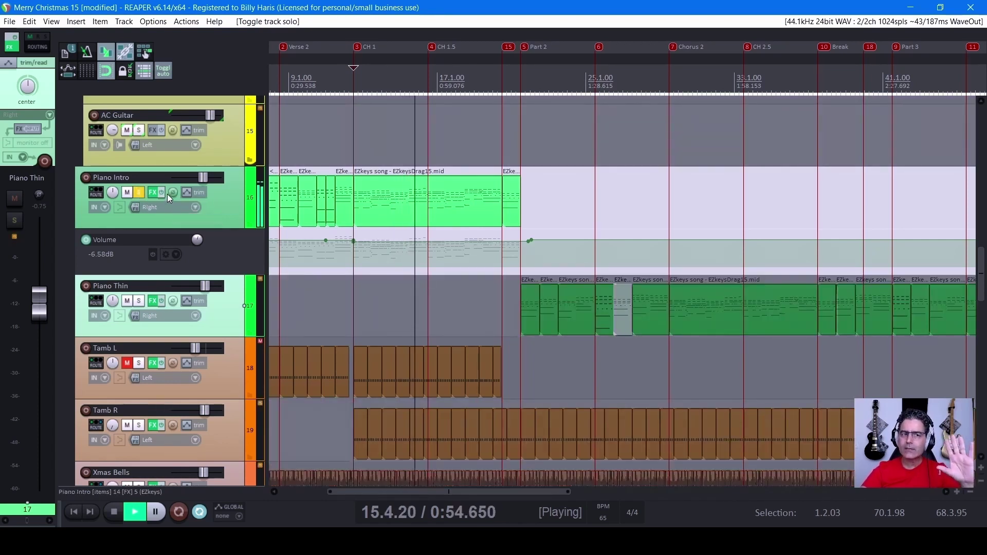
pyautogui.click(162, 193)
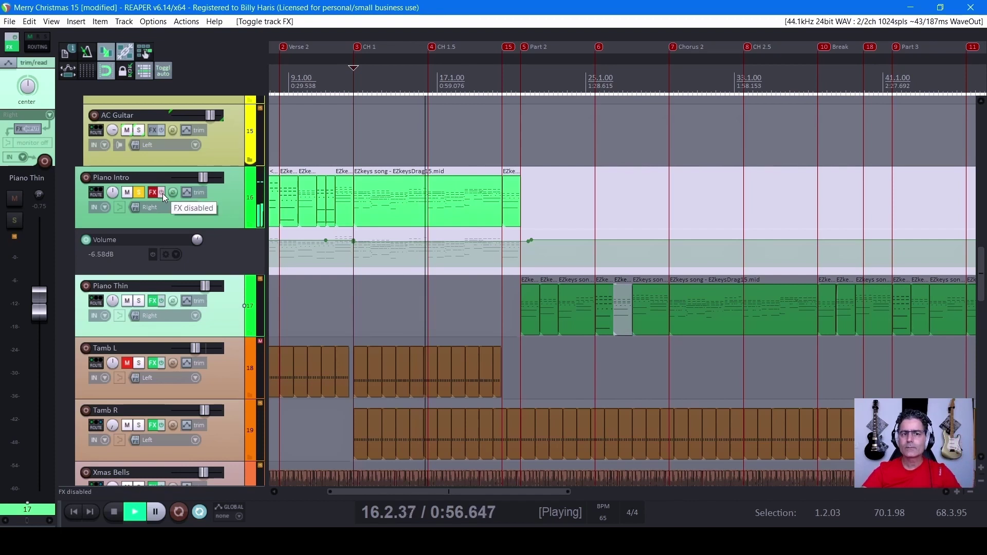
# Re-enable Piano Intro's FX, bypass its 1973 EQ, and play with EZkeys on Standard.
pyautogui.click(162, 194)
pyautogui.press('space')
pyautogui.click(154, 193)
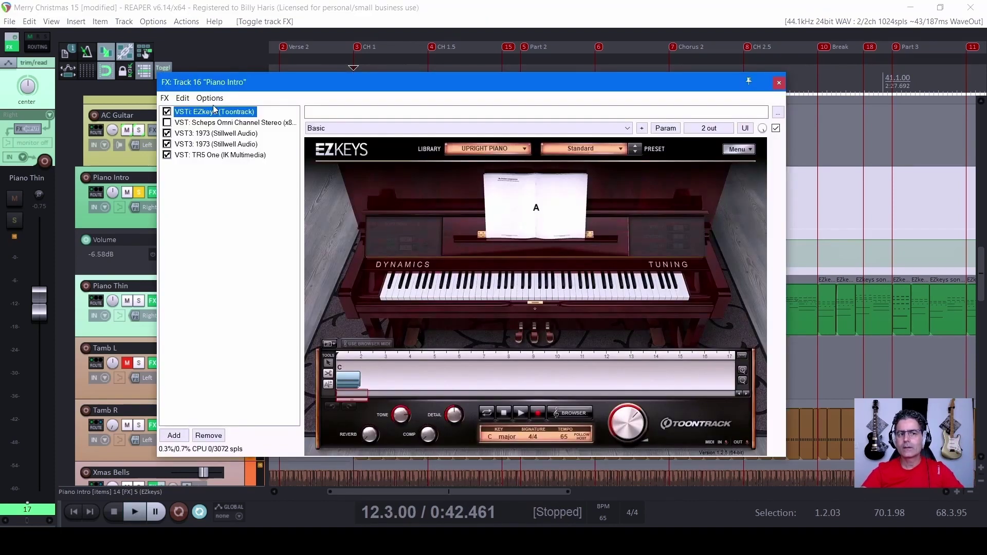
pyautogui.click(166, 134)
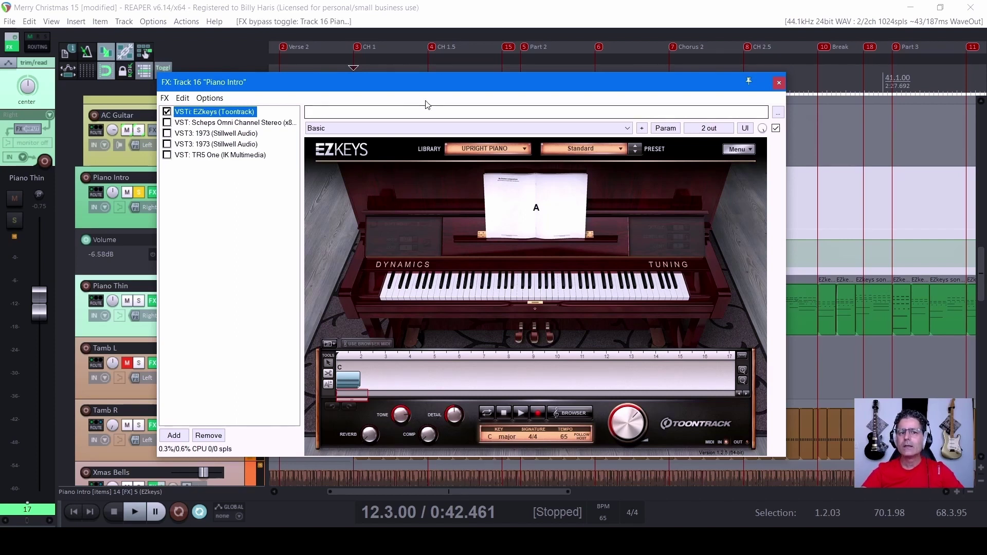
pyautogui.press('space')
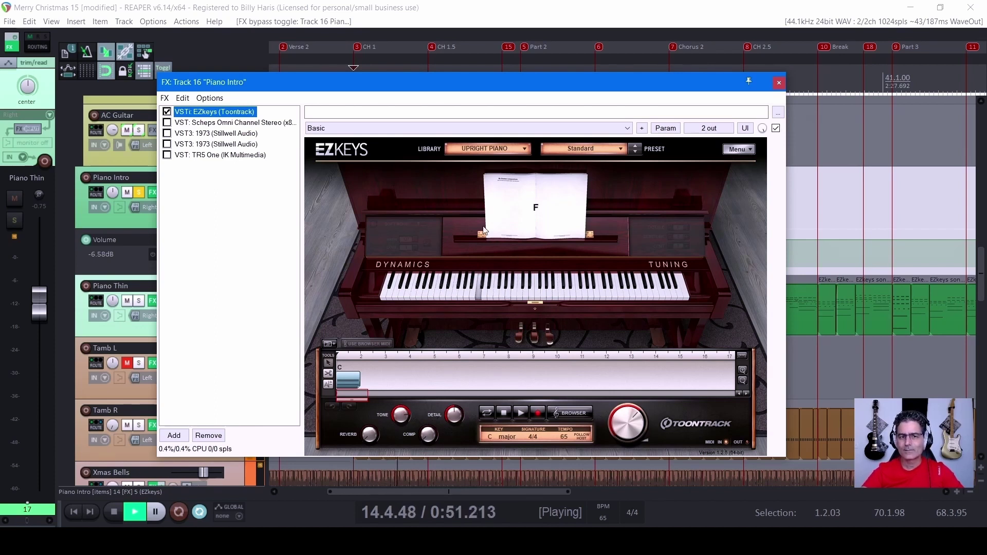
pyautogui.click(616, 148)
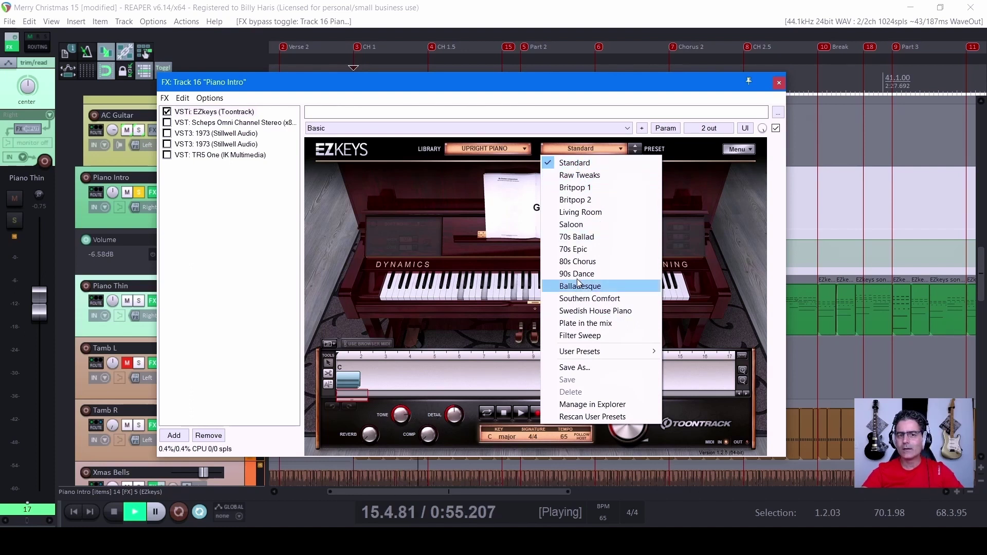
pyautogui.click(594, 92)
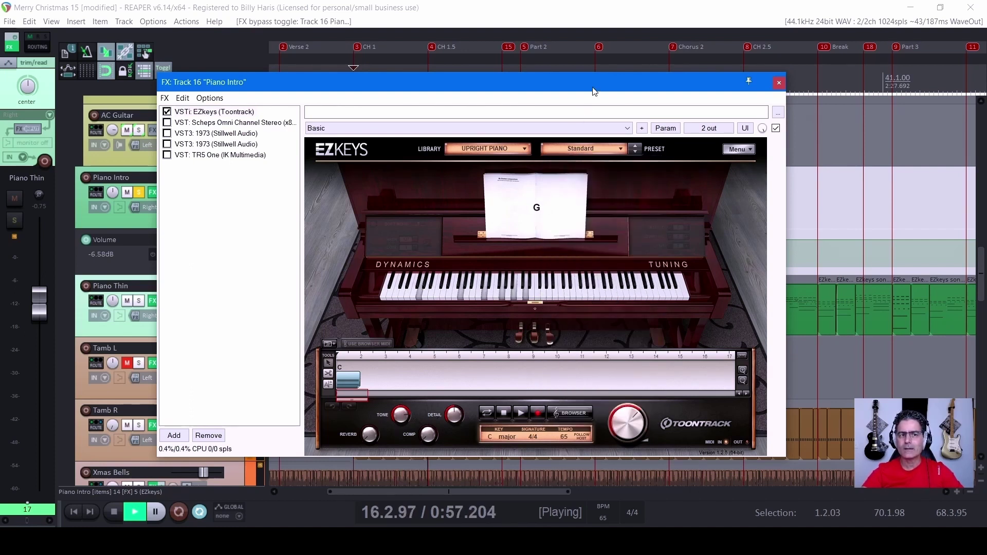
# Re-enable both 1973 EQs and TR5 One on Piano Intro, then stop at 12.3.00.
pyautogui.click(236, 134)
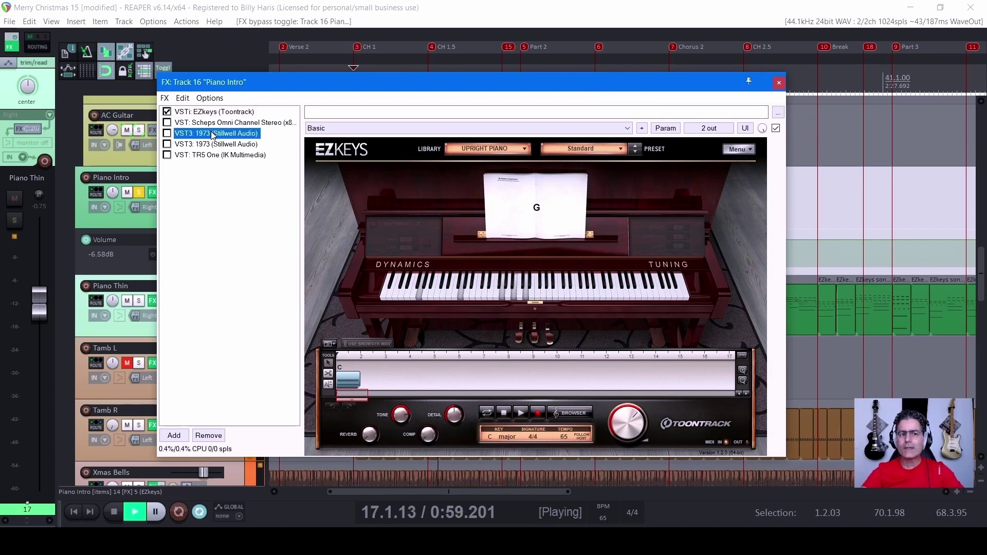
pyautogui.click(167, 133)
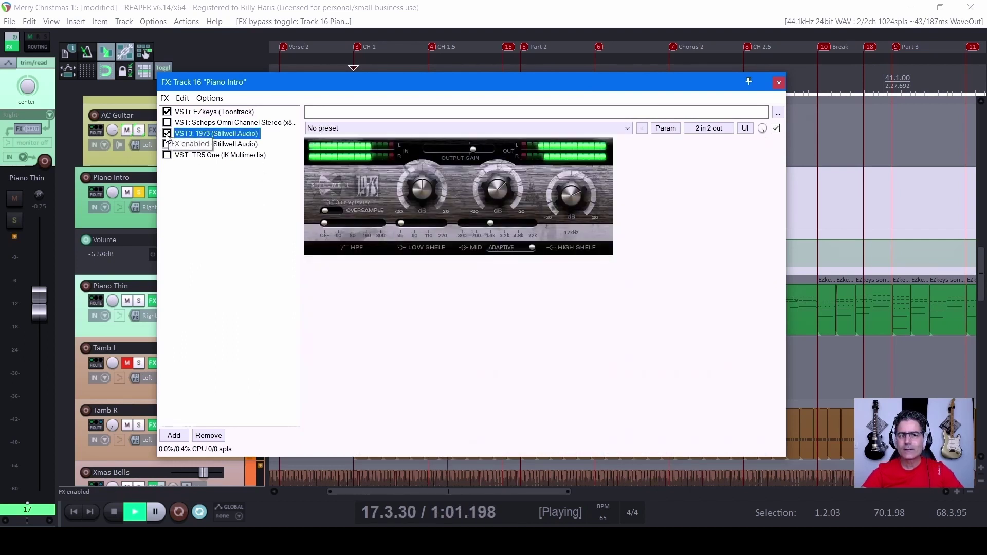
pyautogui.click(222, 144)
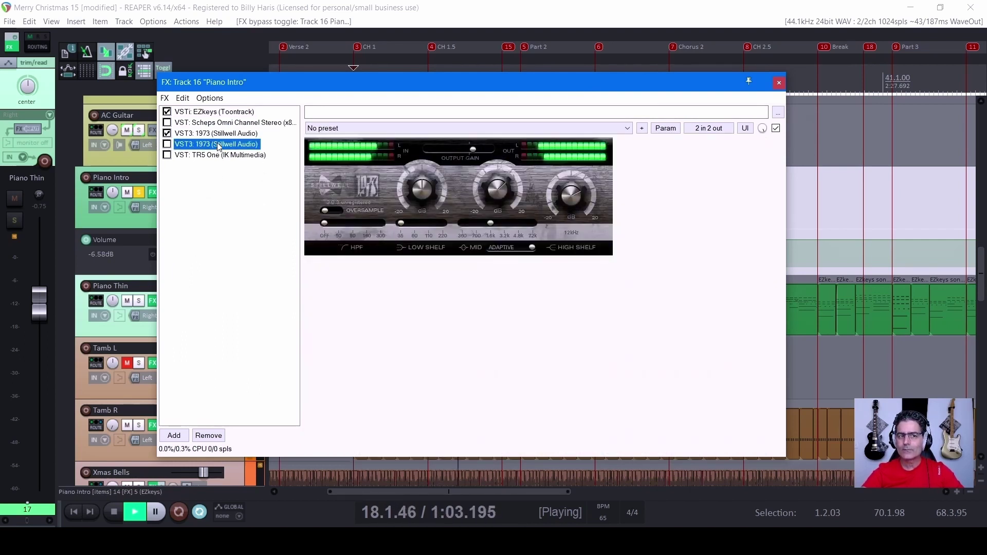
pyautogui.click(168, 145)
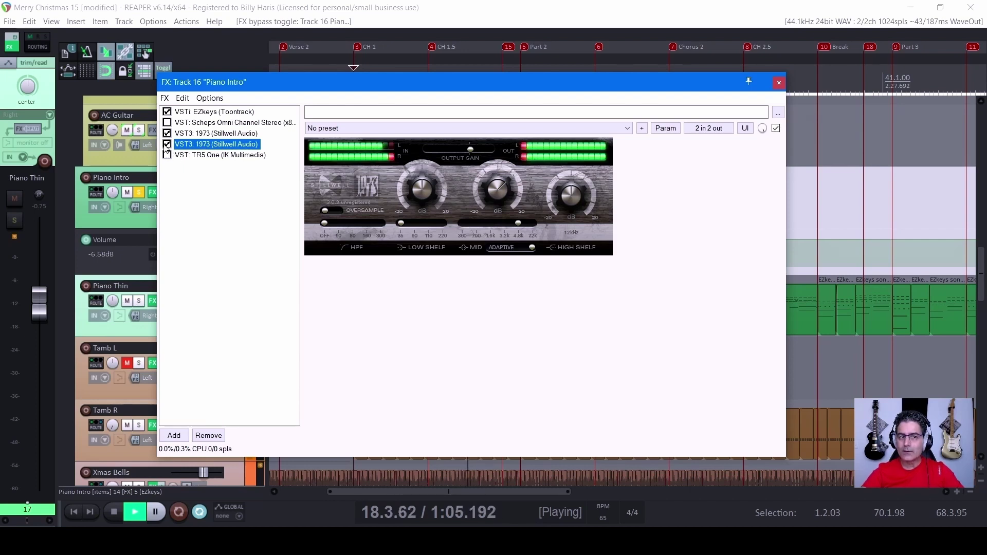
pyautogui.click(197, 156)
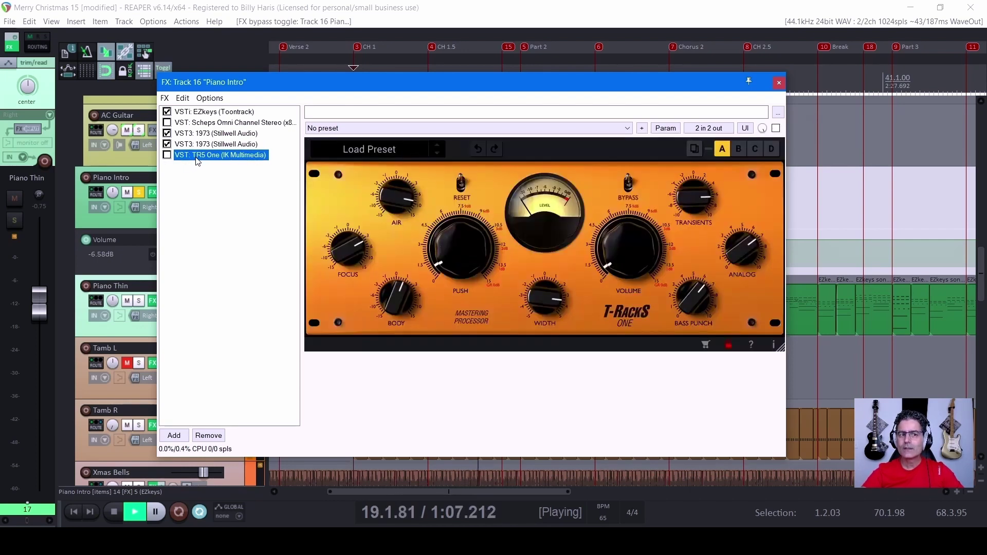
pyautogui.click(167, 156)
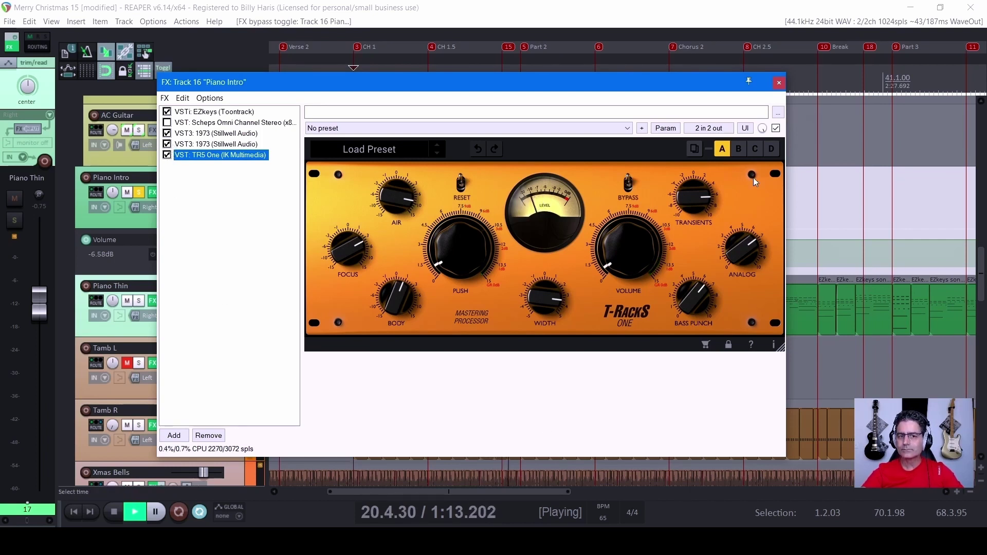
pyautogui.press('space')
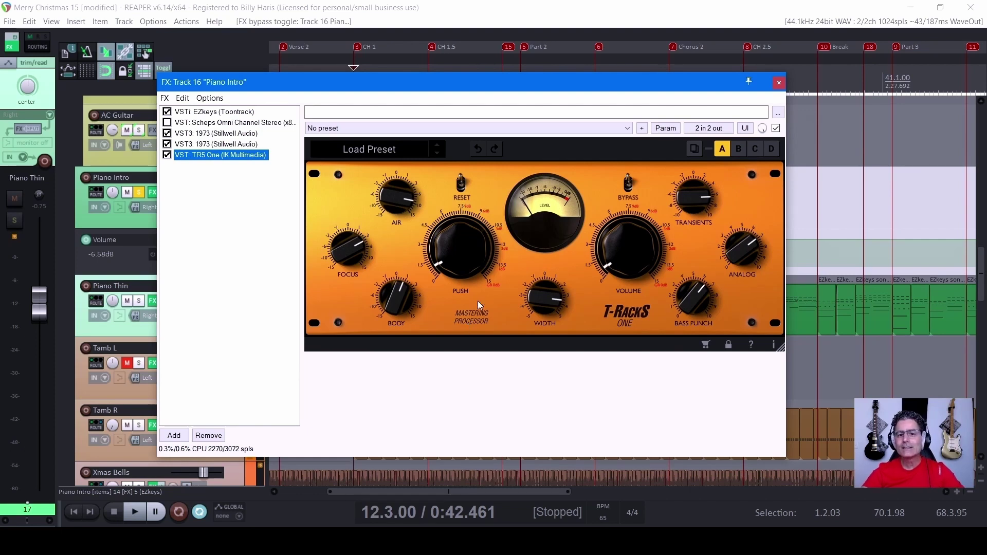
pyautogui.moveTo(550, 310)
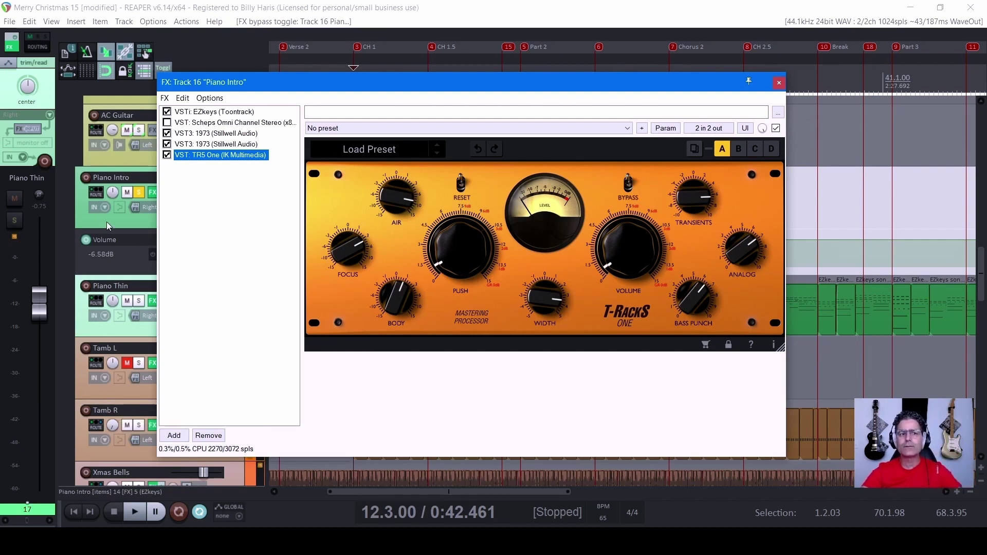
# Close the Piano Intro FX chain and solo the top Drums track (7).
pyautogui.click(779, 82)
pyautogui.scroll(6, 265, 244)
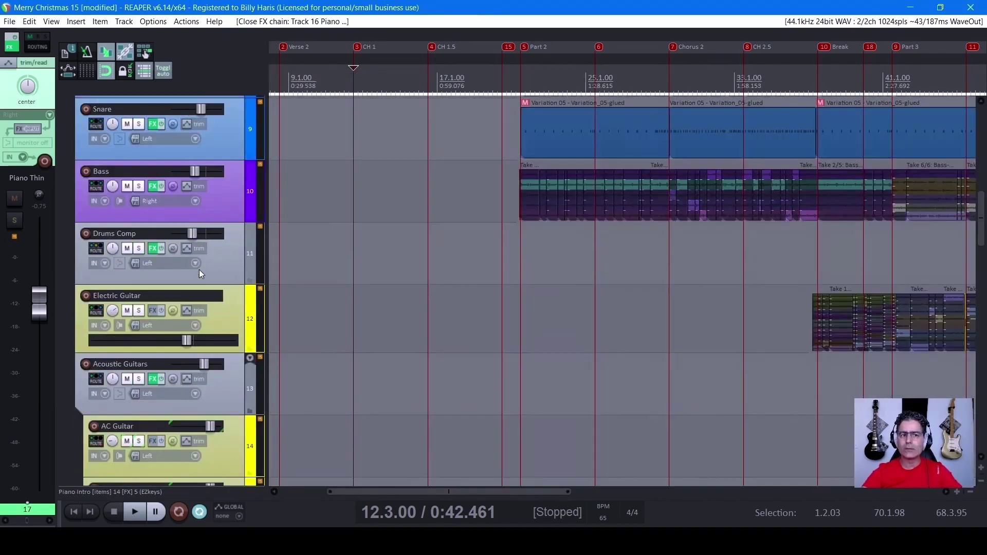
pyautogui.scroll(-2, 200, 272)
pyautogui.scroll(-9, 195, 322)
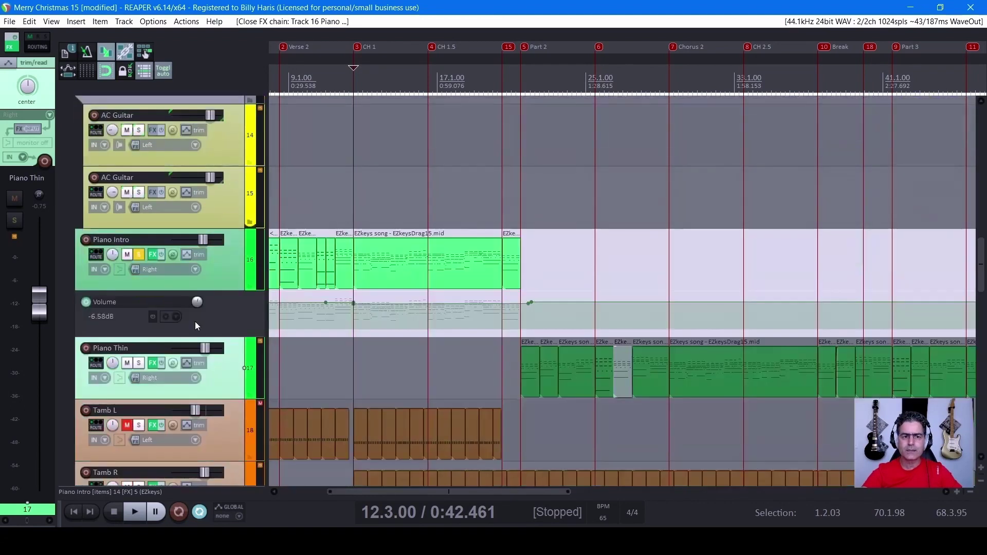
pyautogui.scroll(-6, 195, 322)
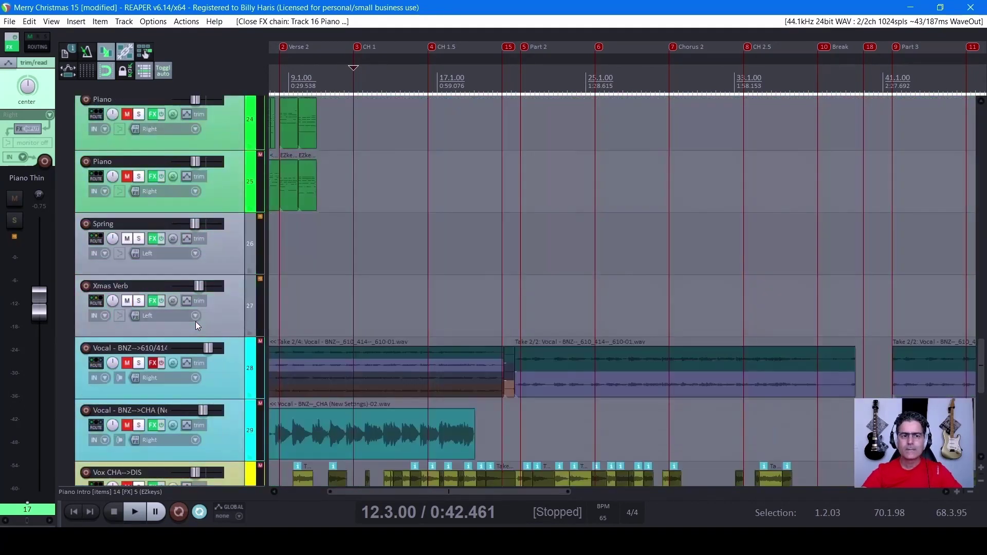
pyautogui.scroll(8, 195, 322)
pyautogui.scroll(9, 207, 334)
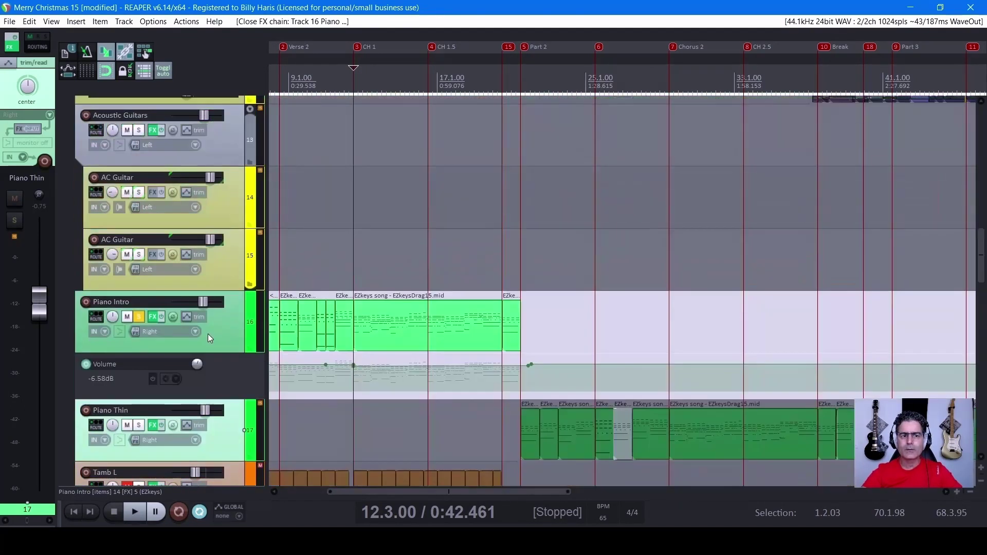
pyautogui.scroll(1, 161, 251)
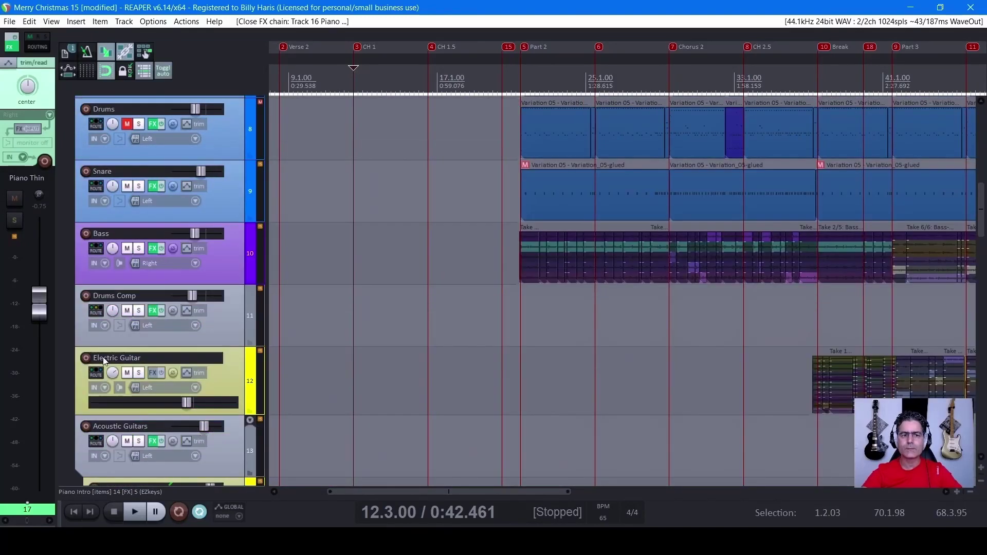
pyautogui.scroll(1, 142, 118)
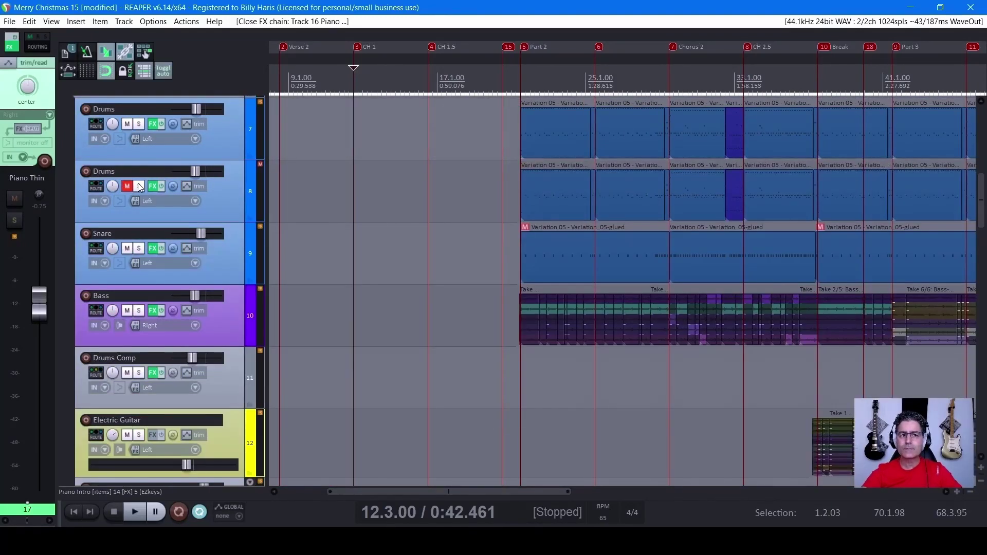
pyautogui.click(138, 125)
# Restart playback from bar 21.
pyautogui.press('space')
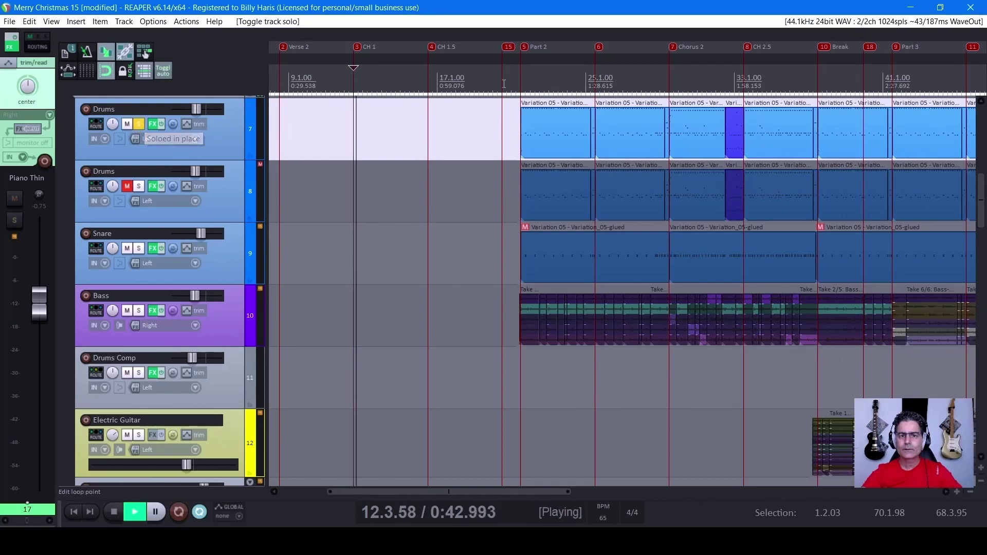
pyautogui.press('space')
pyautogui.click(521, 77)
pyautogui.press('space')
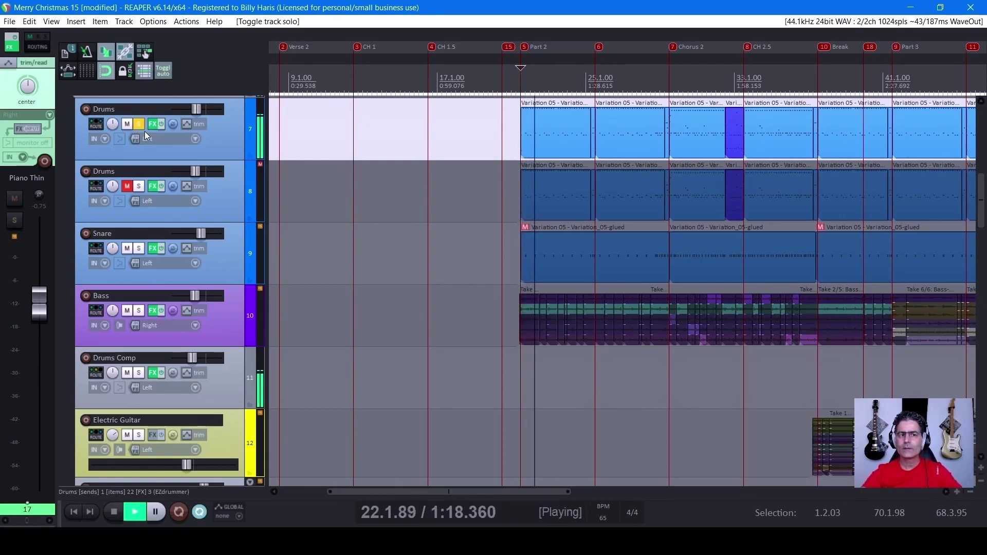
# Solo the Drums Comp bus and take Drums track 7 out of solo.
pyautogui.moveTo(152, 130)
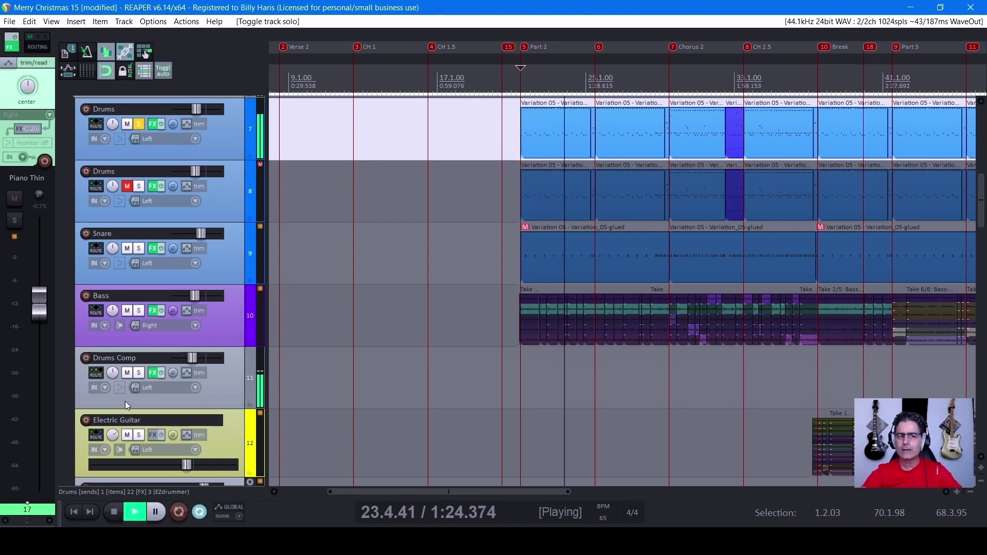
pyautogui.click(139, 373)
pyautogui.click(139, 126)
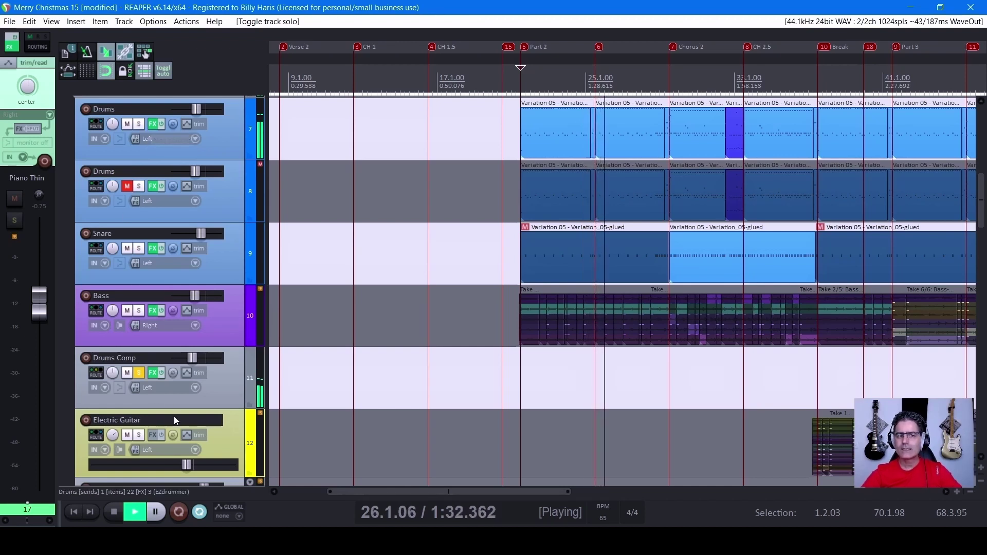
pyautogui.moveTo(191, 358)
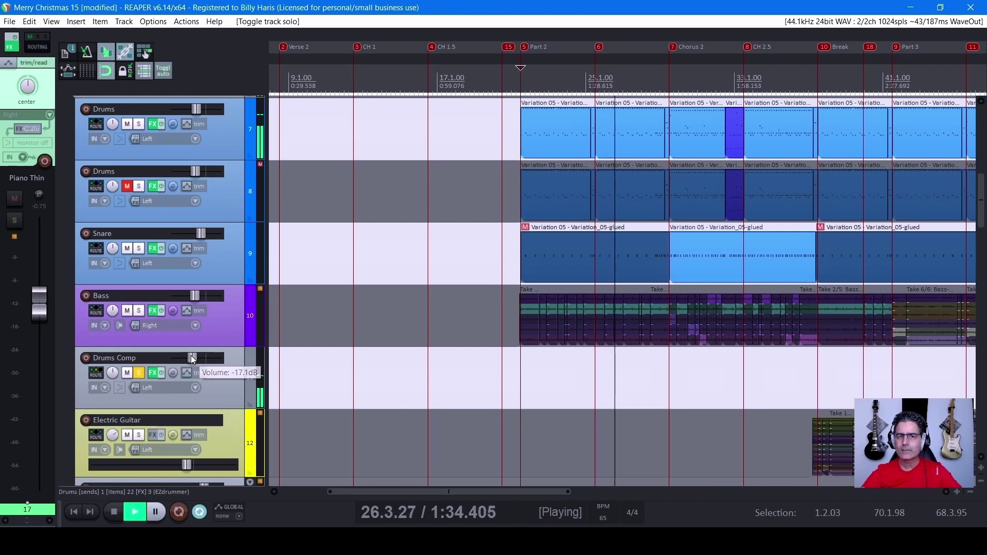
# Swap the solo back from Drums Comp to Drums track 7 and restart playback.
pyautogui.click(139, 125)
pyautogui.click(138, 375)
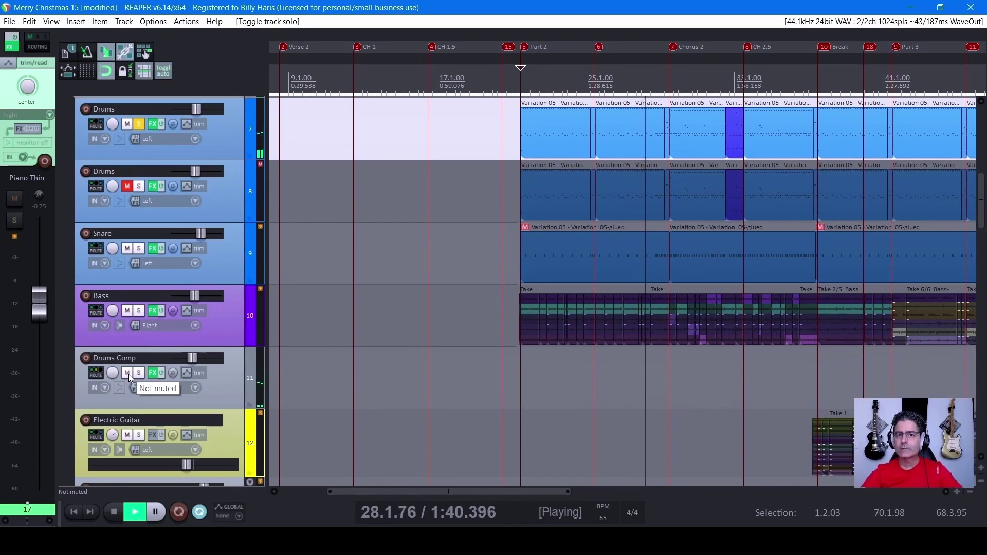
pyautogui.press('space')
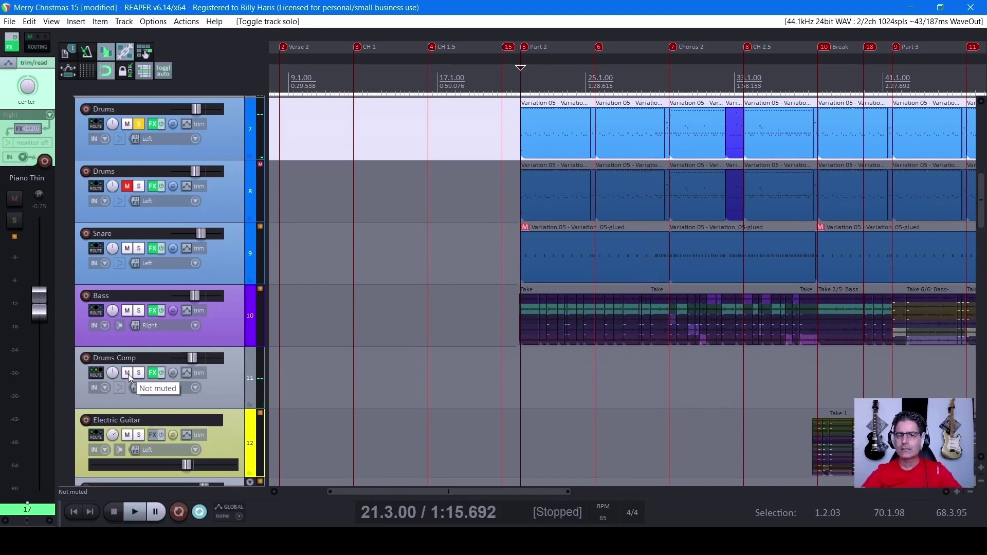
pyautogui.press('space')
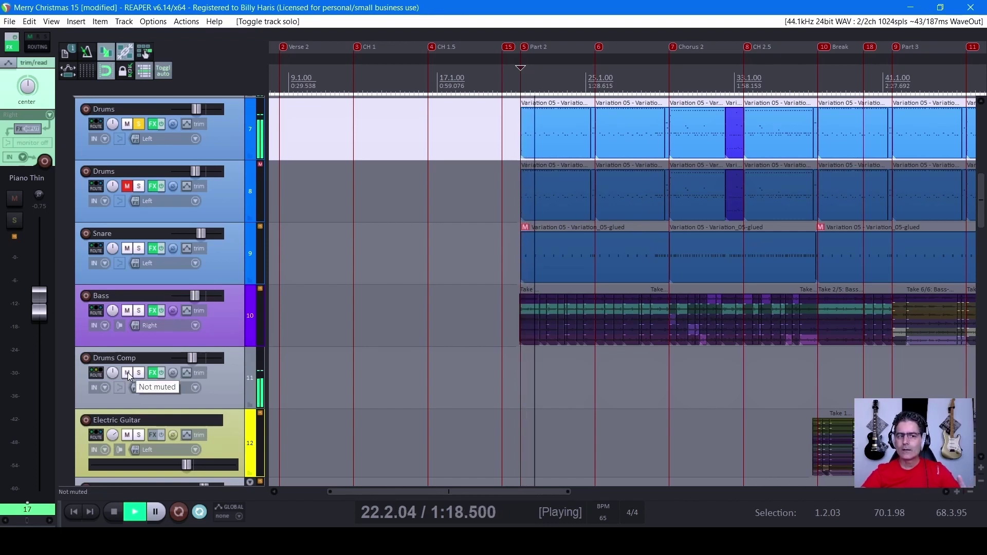
# Compare Drums Comp muted and unmuted during playback, leaving it muted and playback stopped.
pyautogui.click(128, 372)
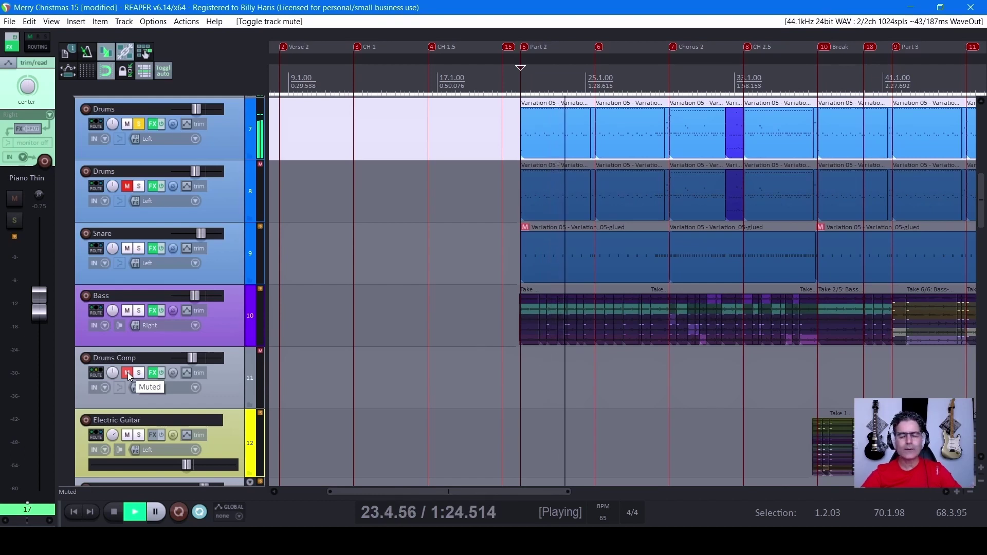
pyautogui.click(128, 374)
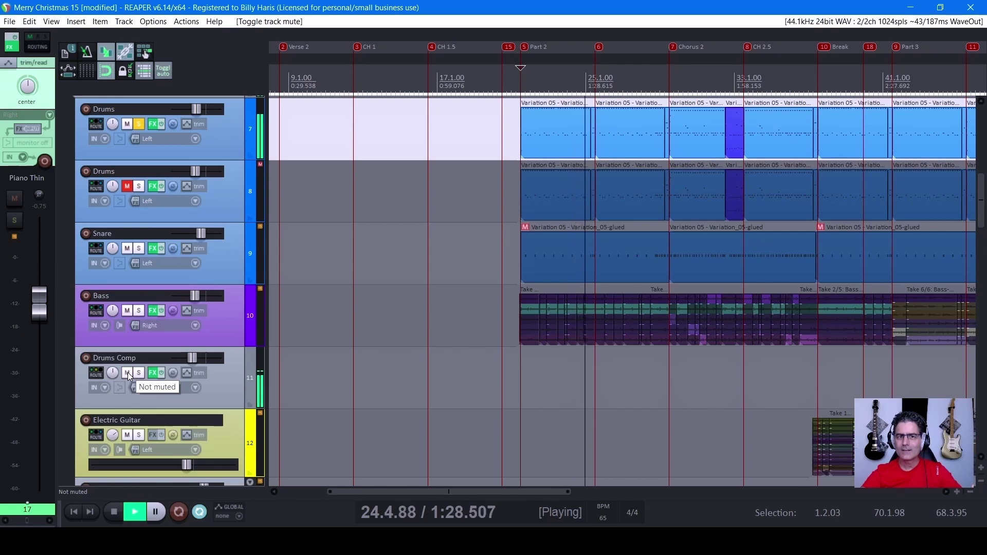
pyautogui.press('space')
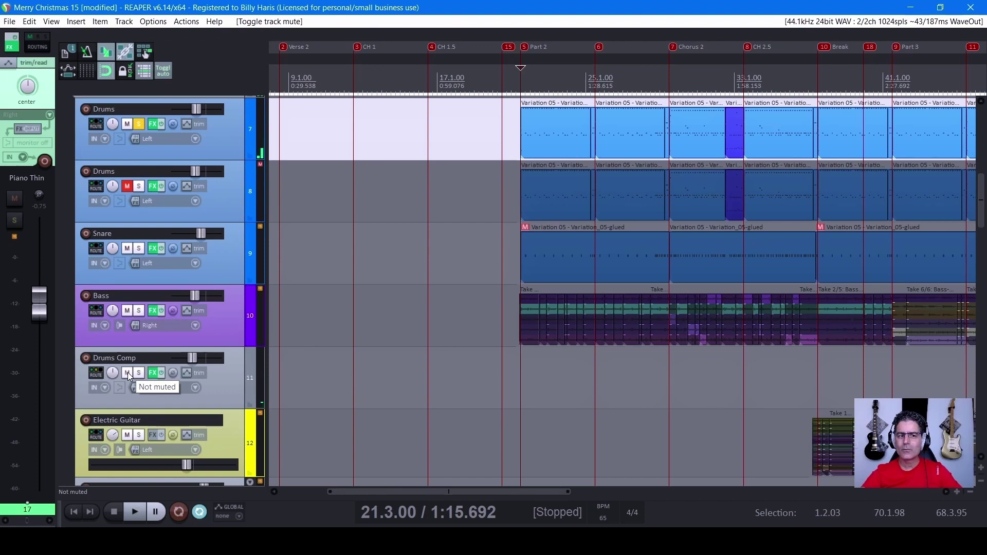
pyautogui.click(127, 372)
pyautogui.press('space')
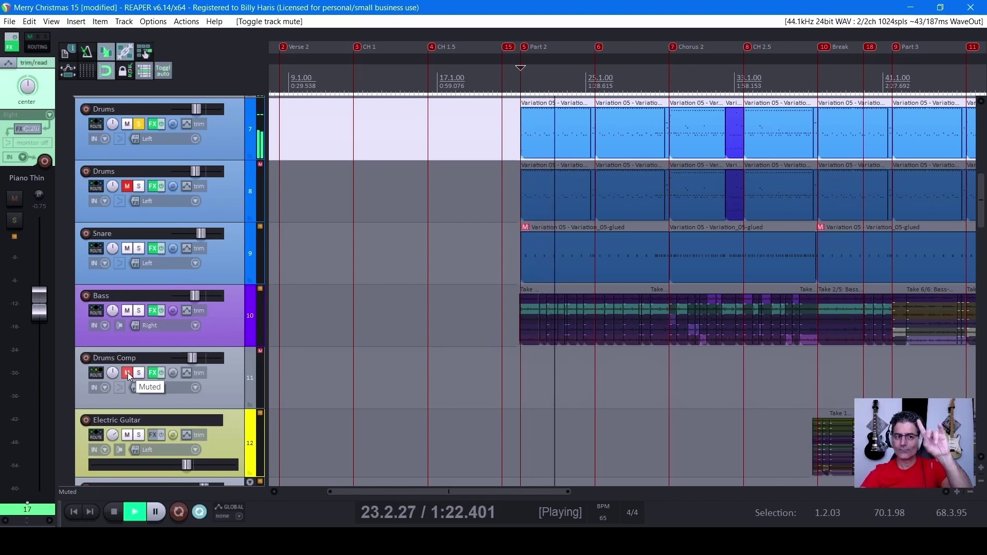
pyautogui.click(127, 373)
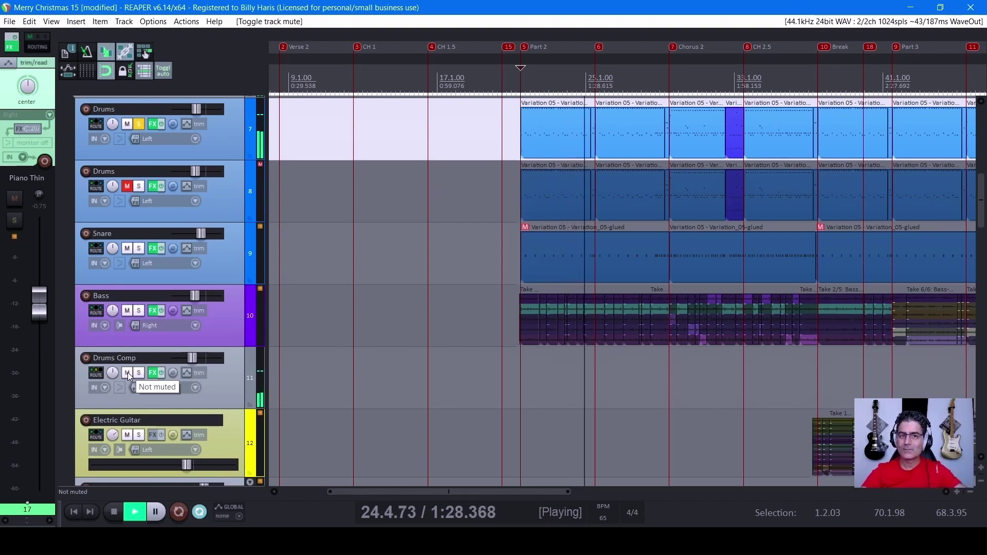
pyautogui.press('space')
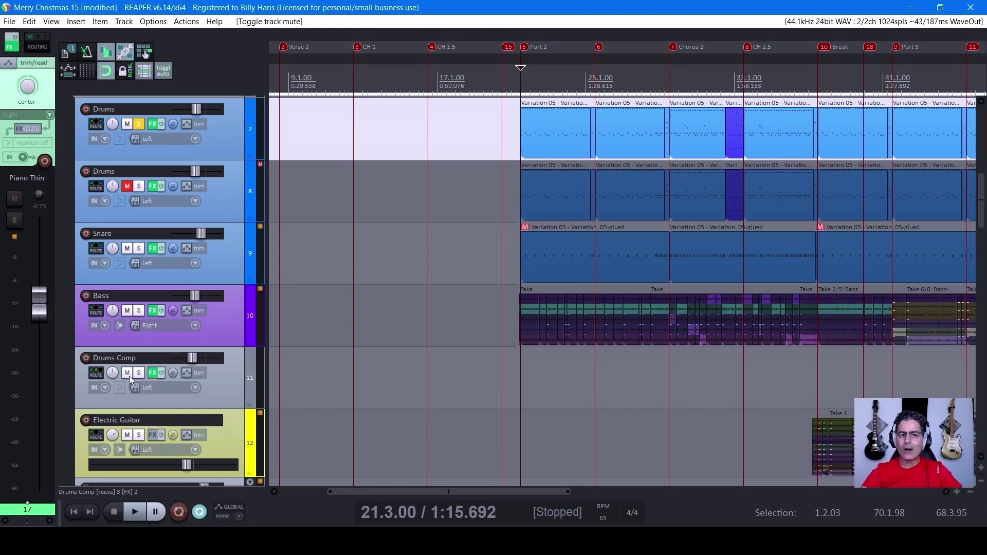
pyautogui.click(127, 373)
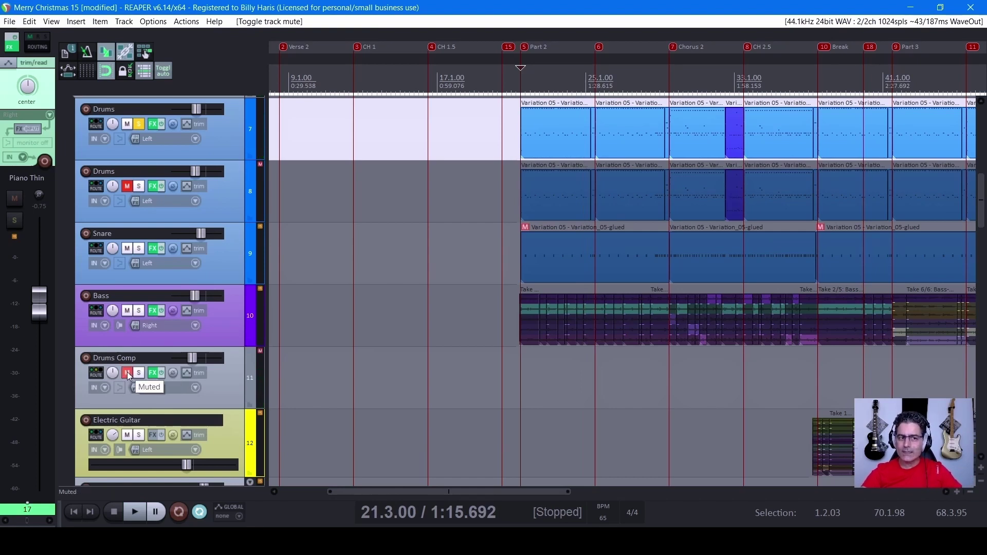
# During playback, bypass the 1973 and CLA MixDown plugins in the Drums FX chain.
pyautogui.click(152, 125)
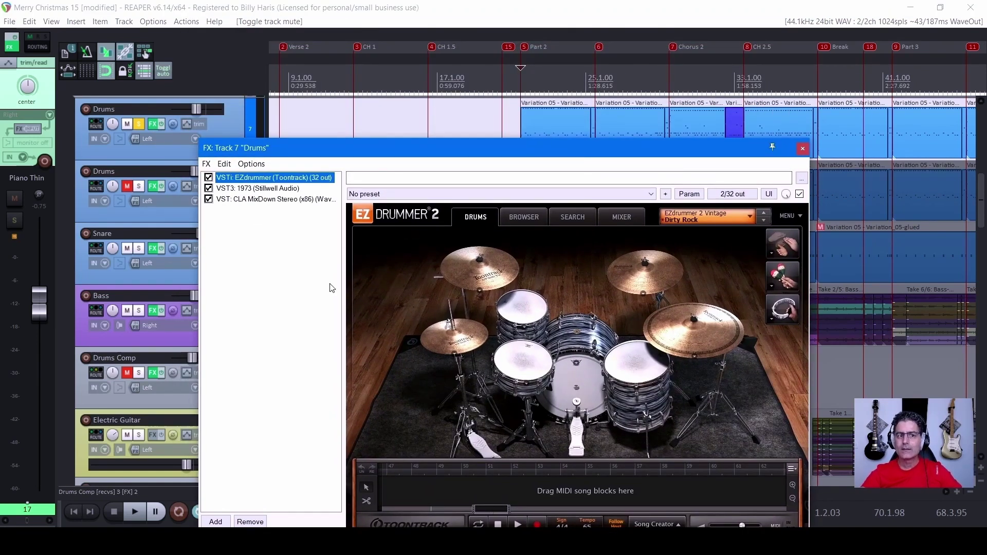
pyautogui.press('space')
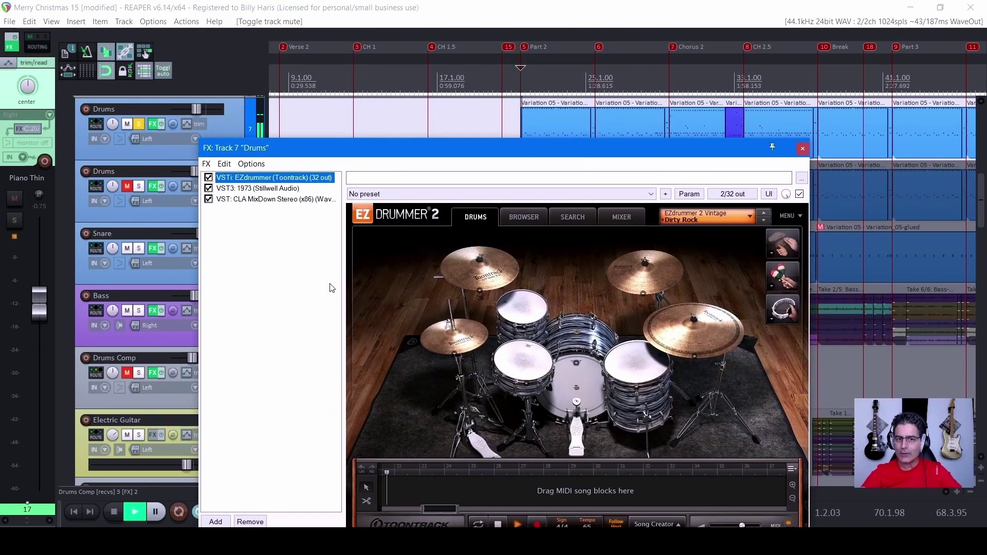
pyautogui.click(211, 189)
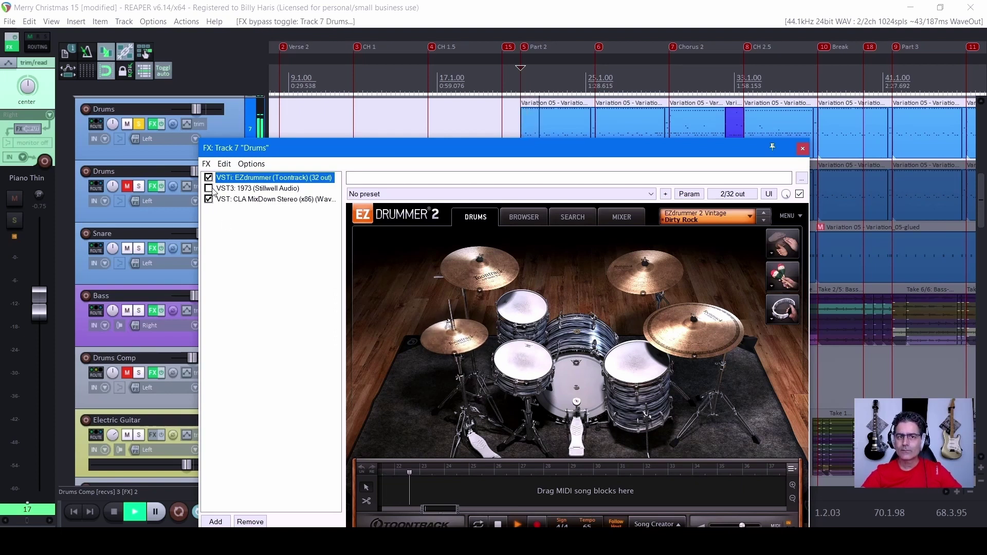
pyautogui.click(258, 189)
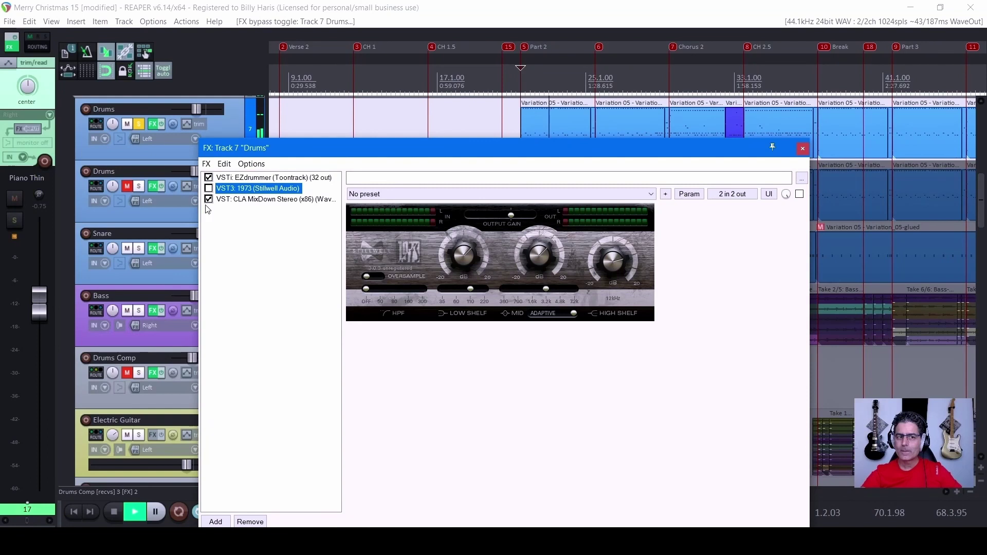
pyautogui.click(259, 200)
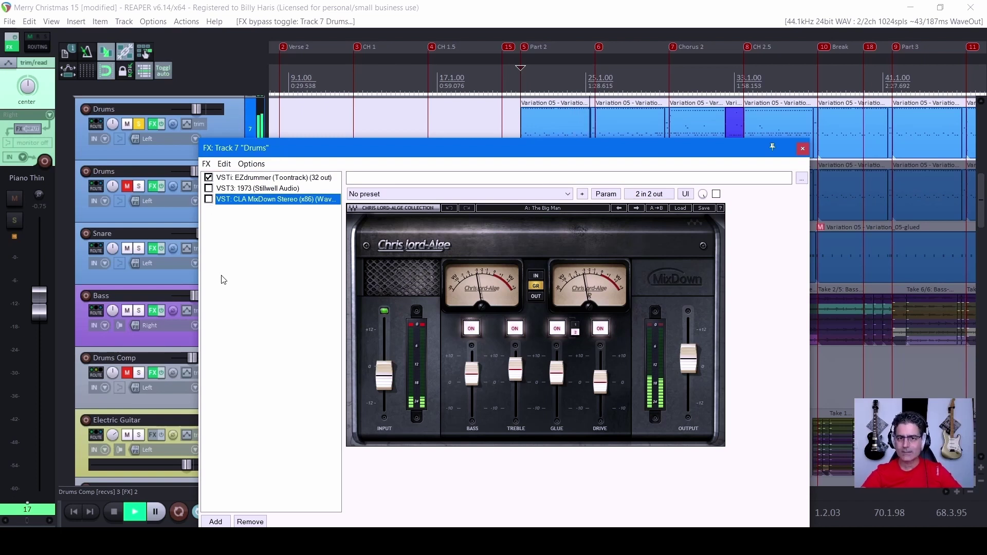
# Toggle the Drums track's solo, stop playback, and leave Drums unsoloed.
pyautogui.click(139, 124)
pyautogui.click(140, 125)
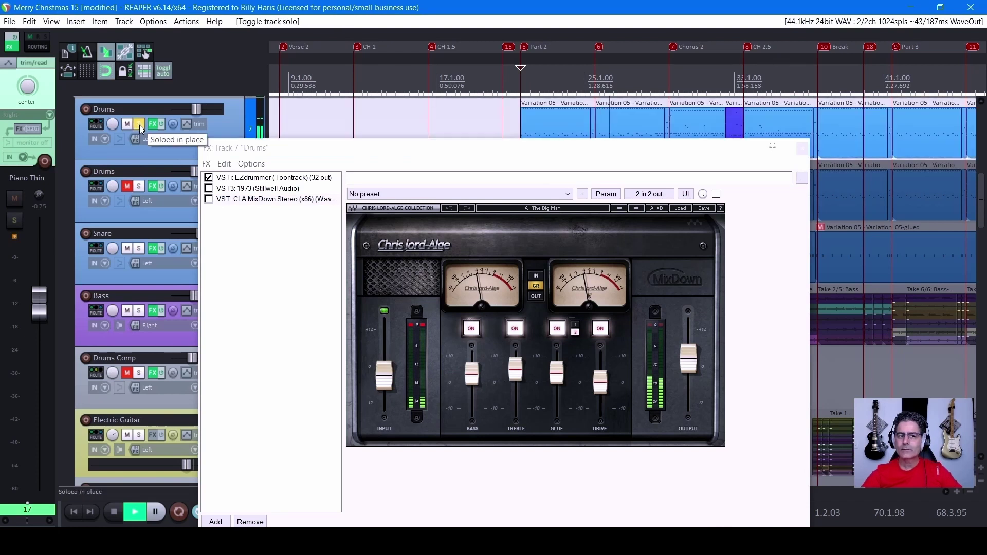
pyautogui.press('space')
pyautogui.click(139, 125)
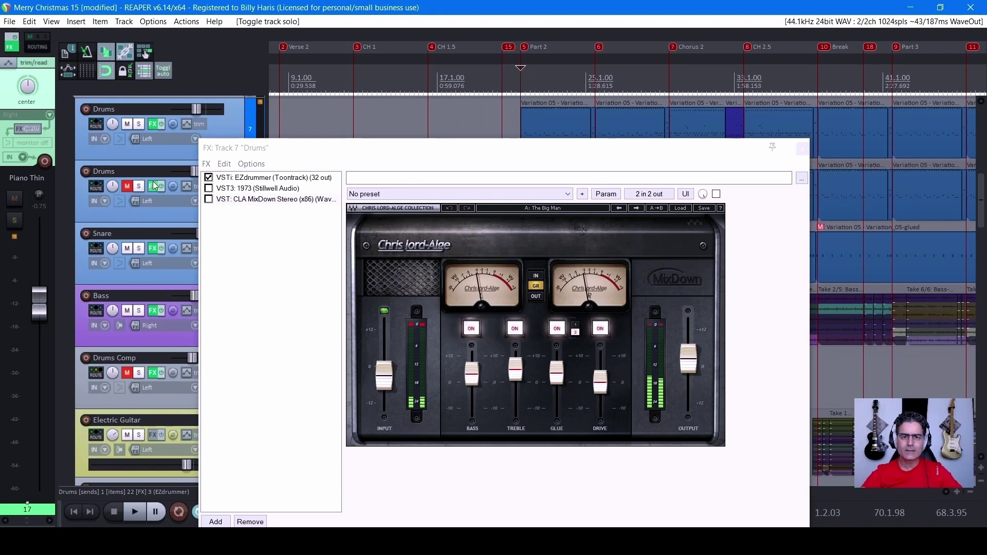
# Close the Drums FX chain and play the song, briefly soloing then unsoloing Drums.
pyautogui.click(802, 152)
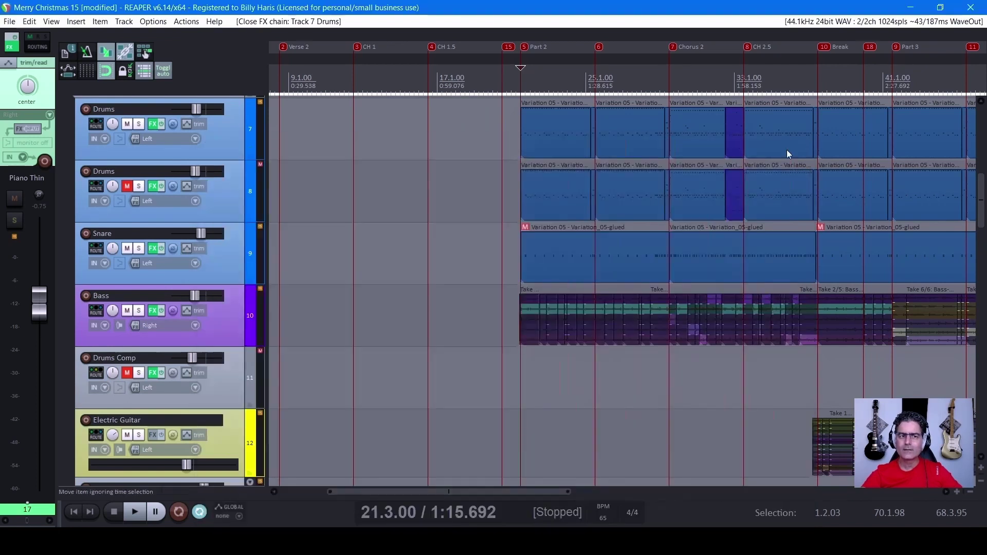
pyautogui.scroll(8, 189, 347)
pyautogui.scroll(-5, 186, 344)
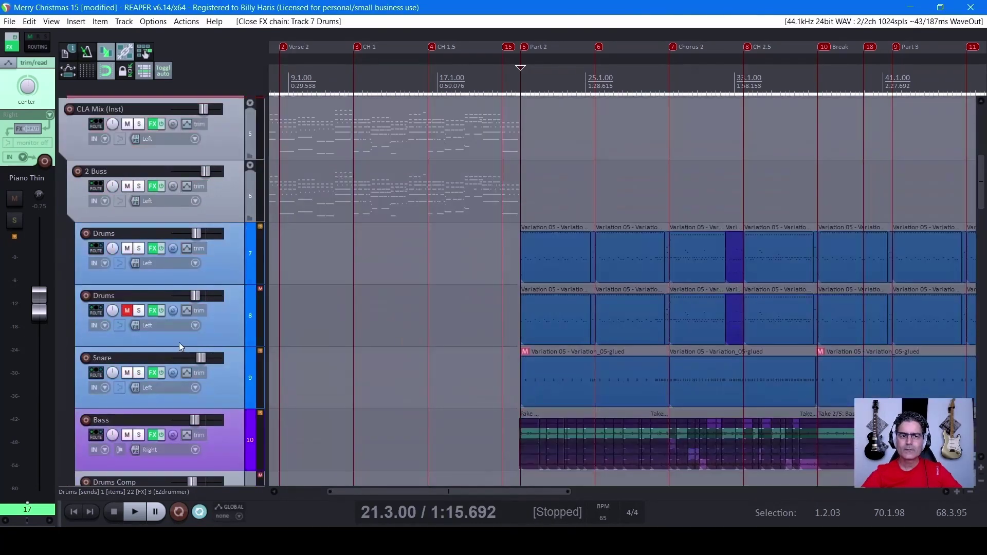
pyautogui.press('space')
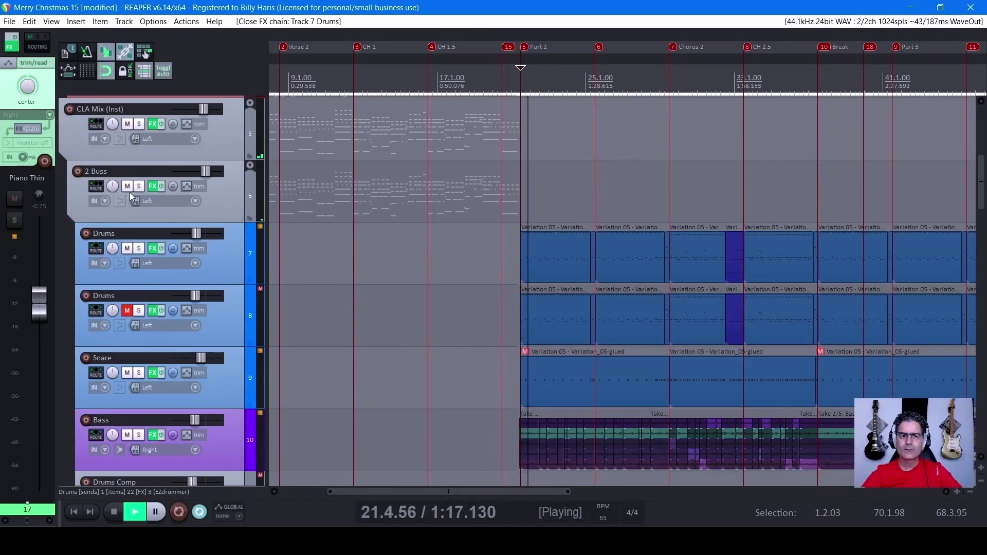
pyautogui.click(138, 248)
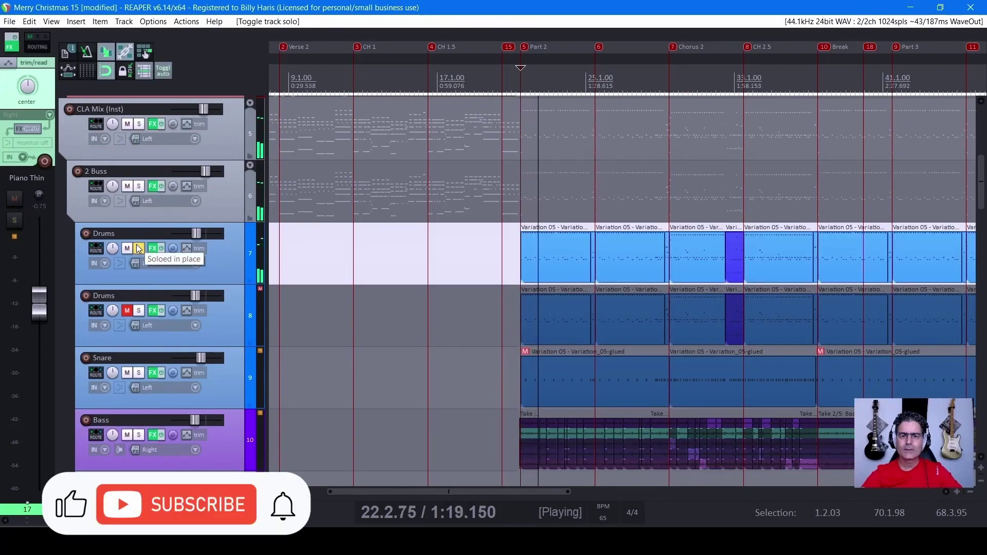
pyautogui.click(139, 249)
# Try raising the Drums fader to about -5 dB, then undo back to -10.7 dB.
pyautogui.scroll(-8, 139, 288)
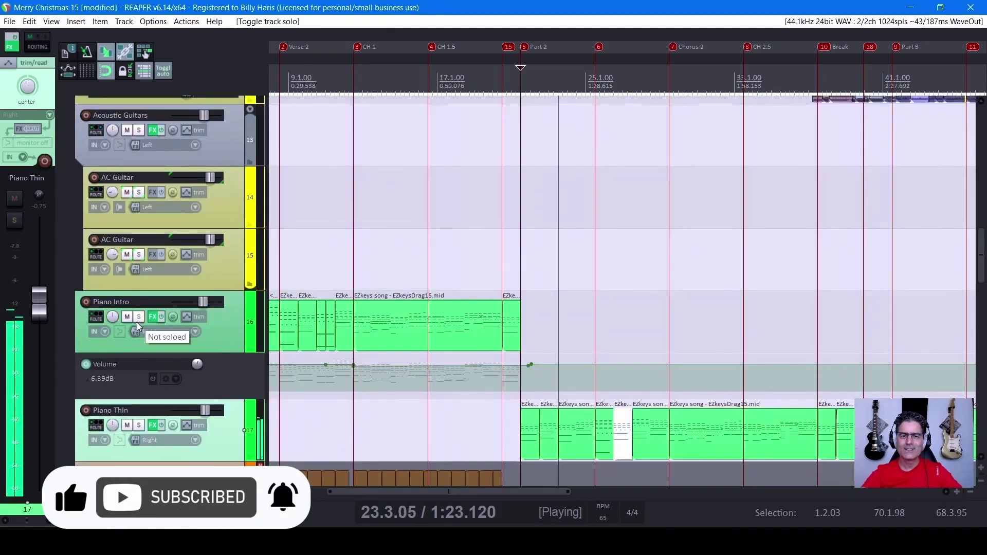
pyautogui.scroll(8, 137, 321)
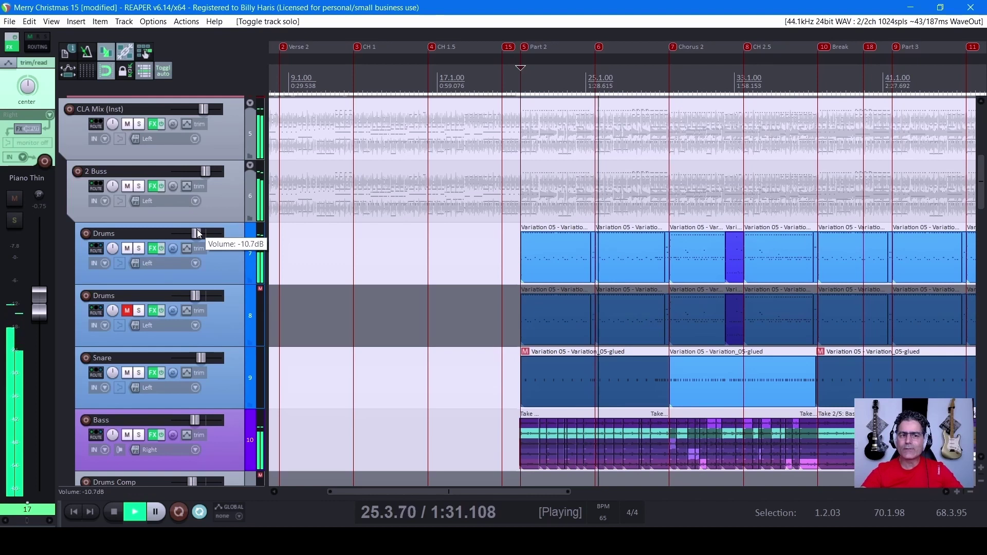
pyautogui.moveTo(197, 234); pyautogui.dragTo(202, 231)
pyautogui.moveTo(202, 231)
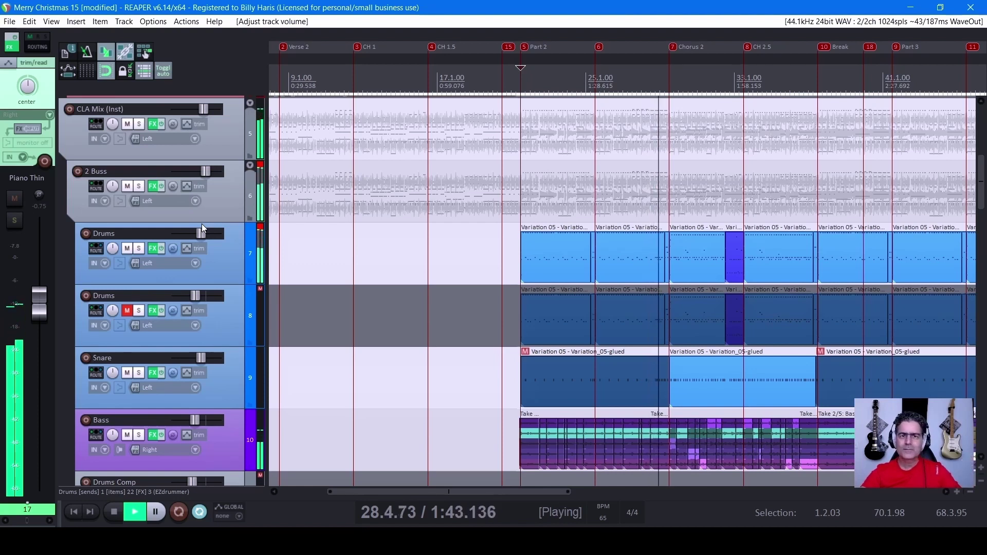
pyautogui.press('F6')
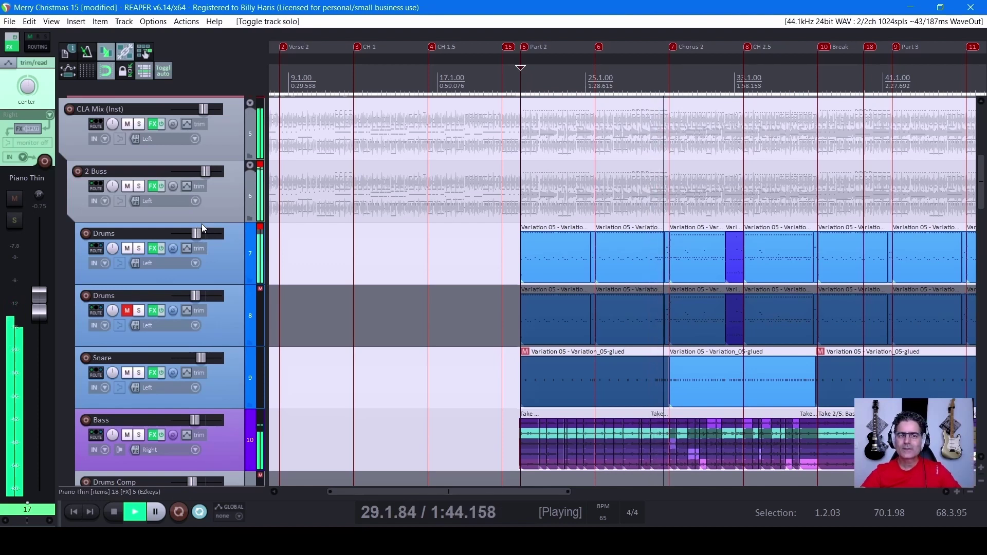
pyautogui.click(153, 248)
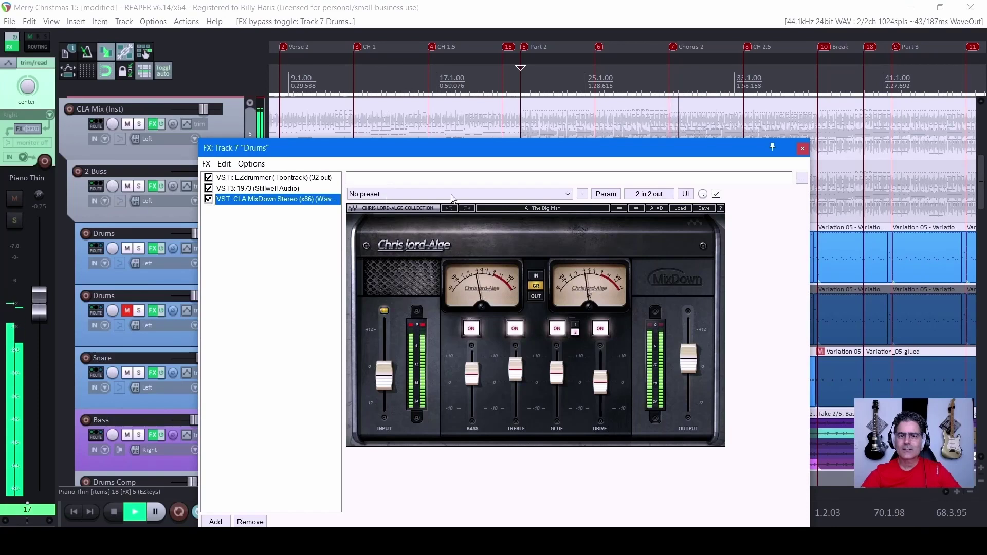
pyautogui.click(802, 148)
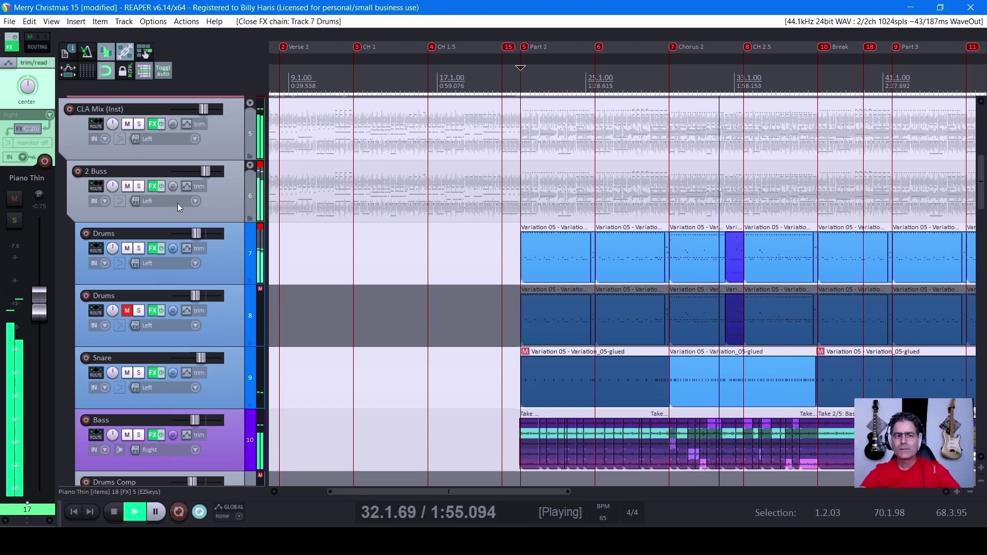
pyautogui.click(152, 249)
pyautogui.click(209, 189)
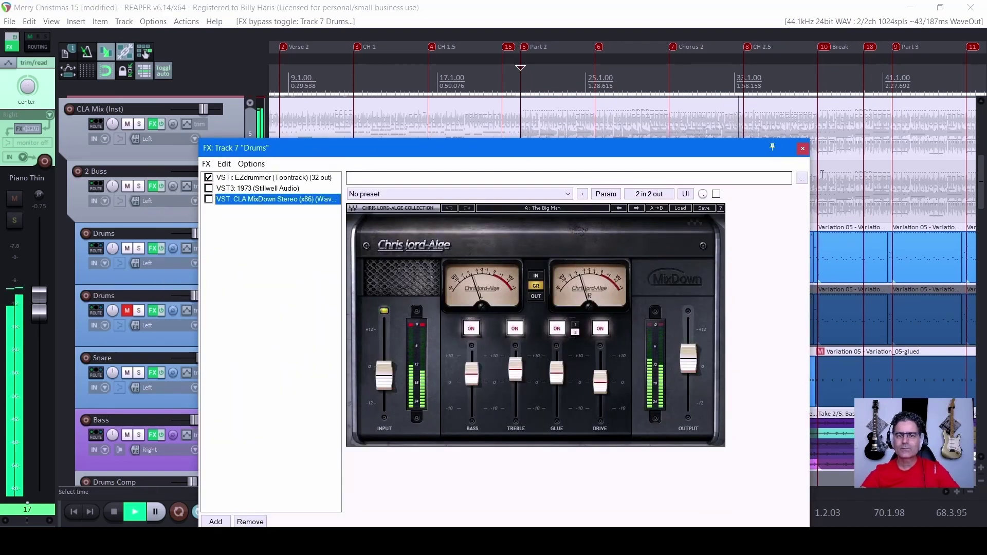
pyautogui.click(803, 149)
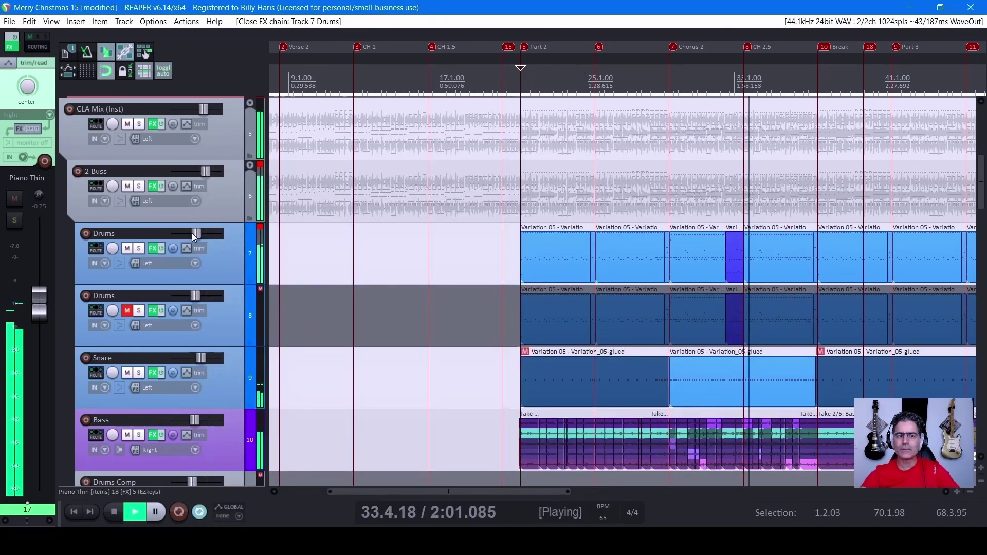
pyautogui.moveTo(193, 236); pyautogui.dragTo(197, 237)
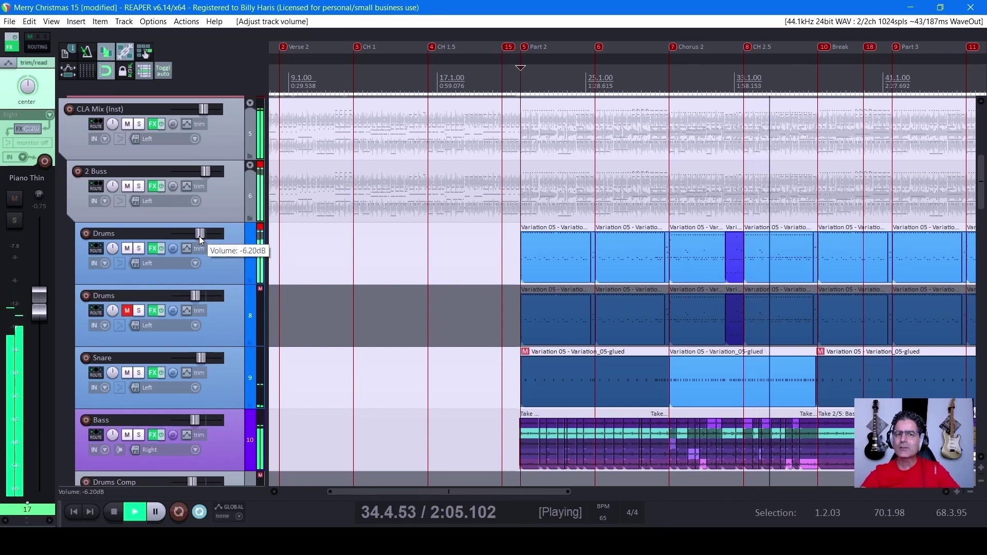
pyautogui.moveTo(199, 234)
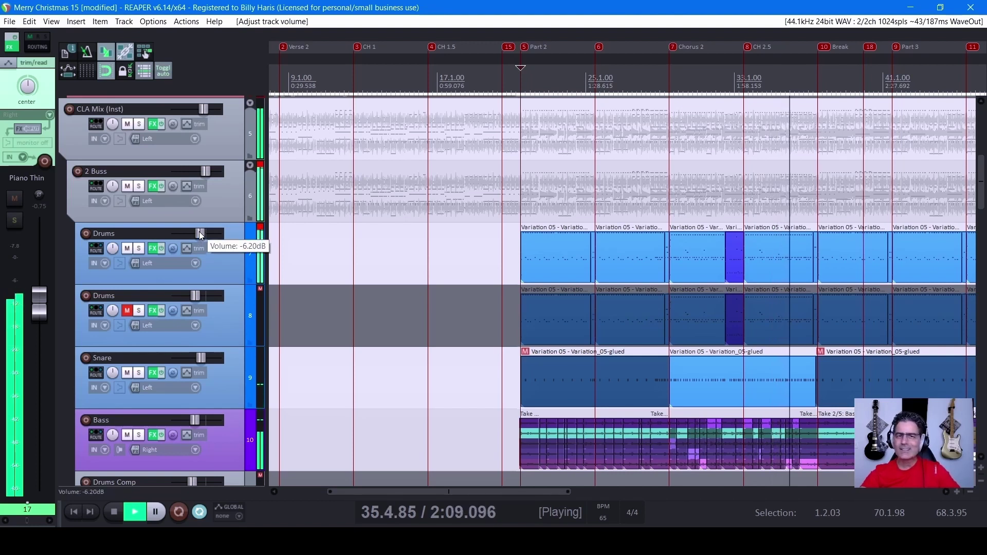
pyautogui.click(156, 249)
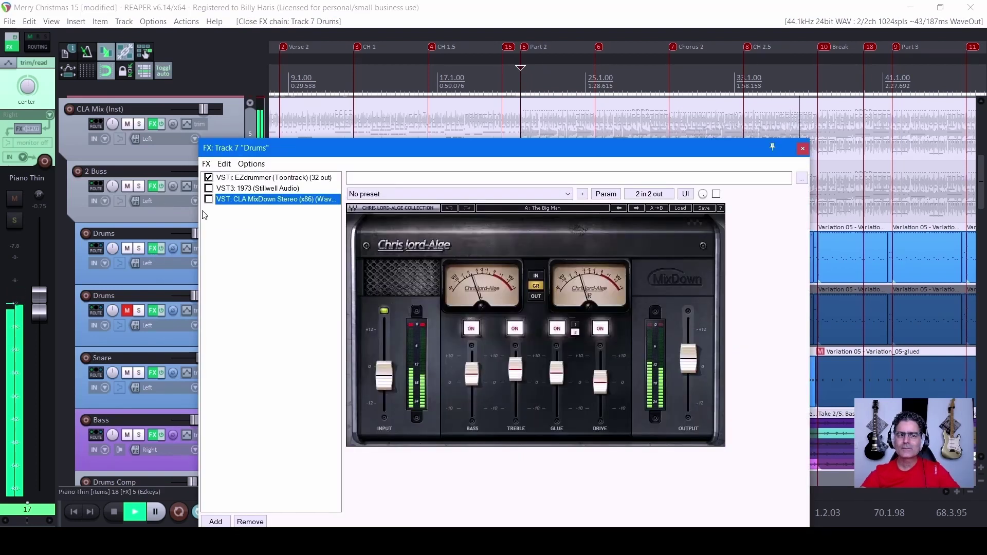
pyautogui.click(803, 149)
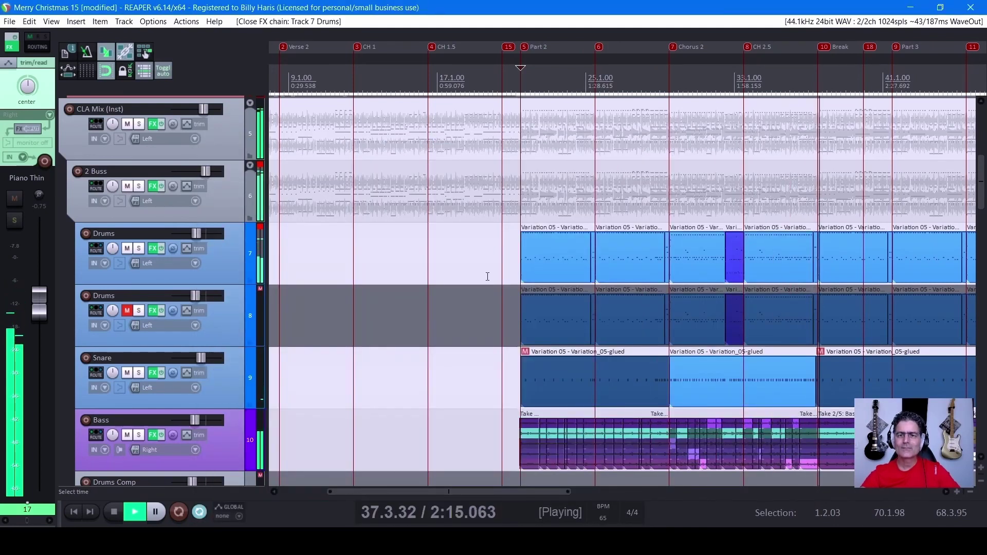
pyautogui.press('space')
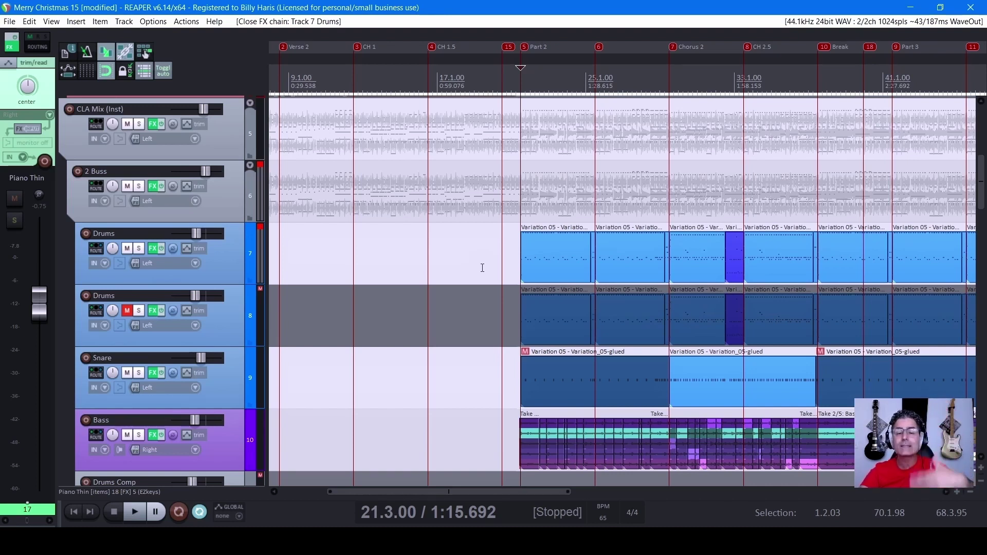
pyautogui.scroll(-3, 217, 310)
pyautogui.scroll(2, 149, 207)
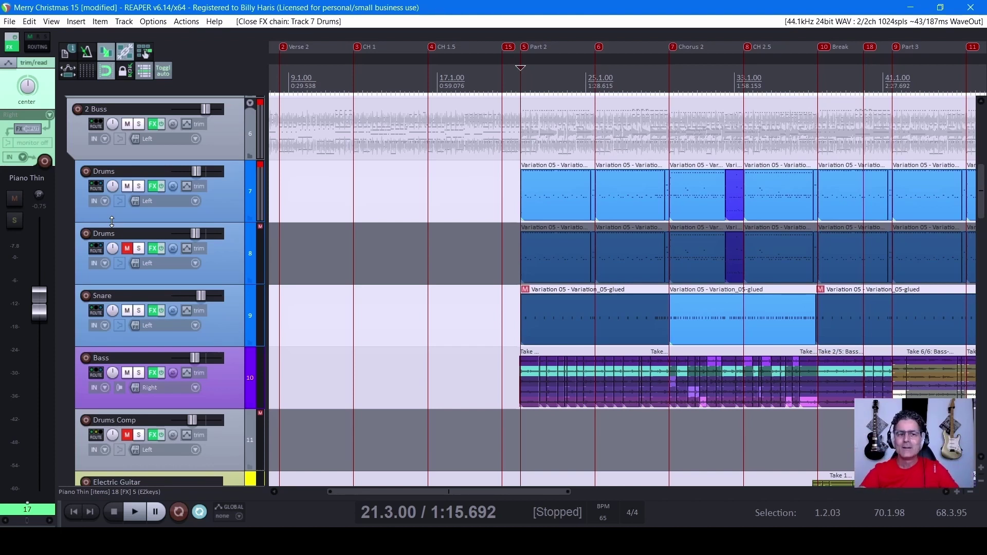
pyautogui.scroll(-1, 107, 221)
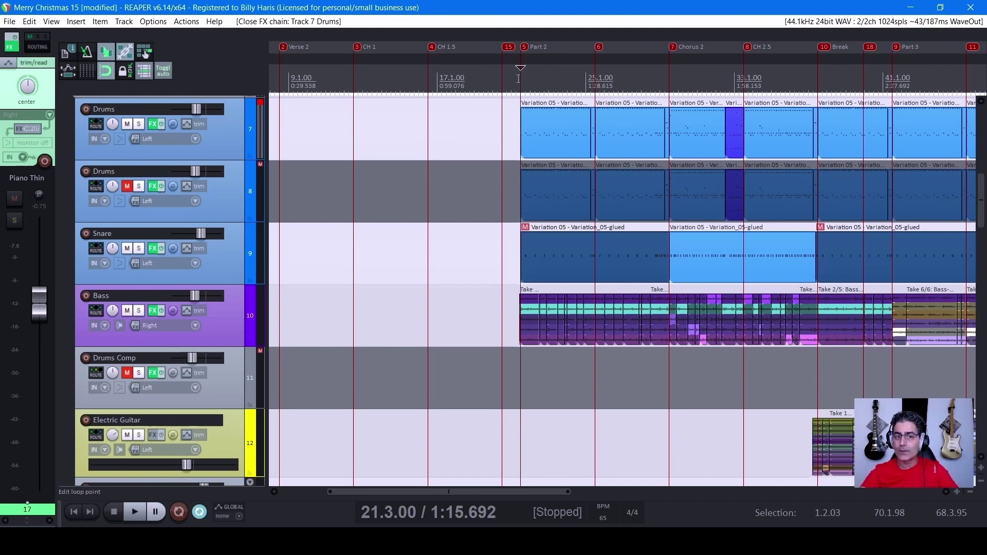
# Restart playback, solo the Bass track, and make it taller.
pyautogui.press('space')
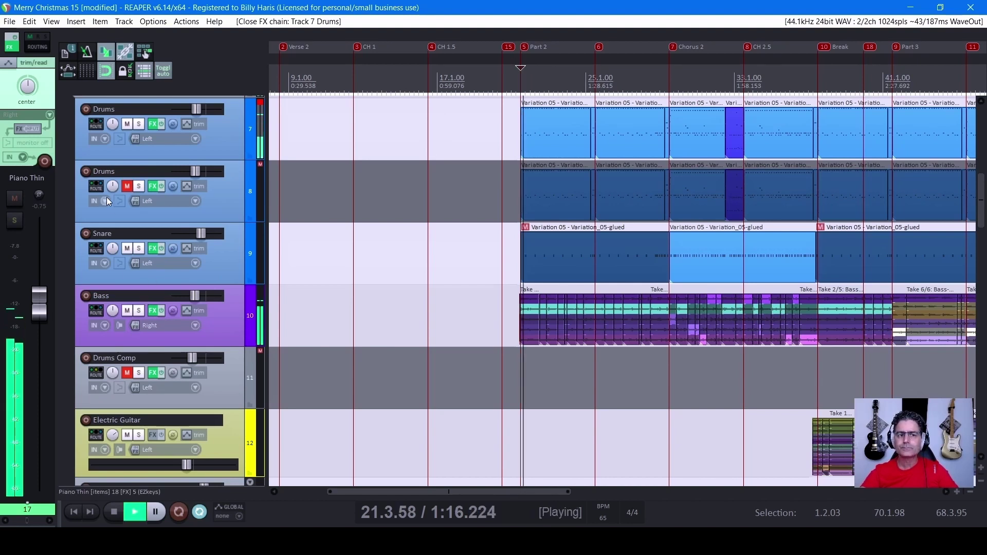
pyautogui.click(138, 310)
pyautogui.scroll(5, 560, 314)
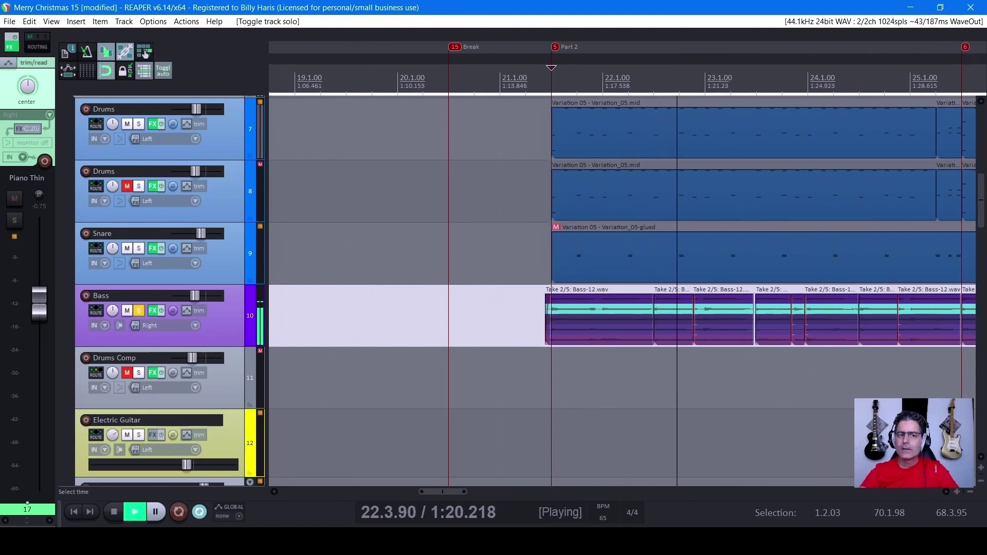
pyautogui.moveTo(191, 346); pyautogui.dragTo(191, 439)
pyautogui.scroll(-3, 618, 380)
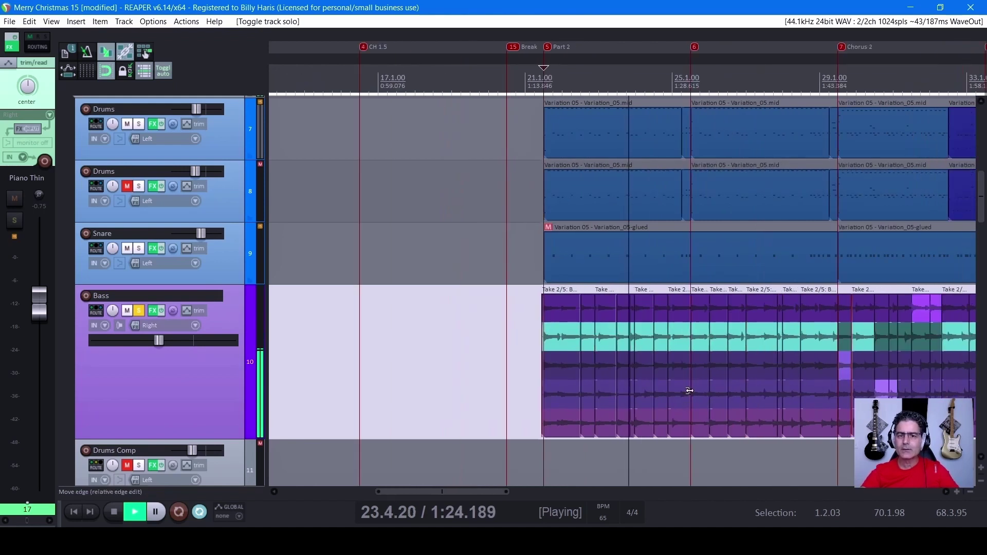
pyautogui.scroll(-2, 603, 378)
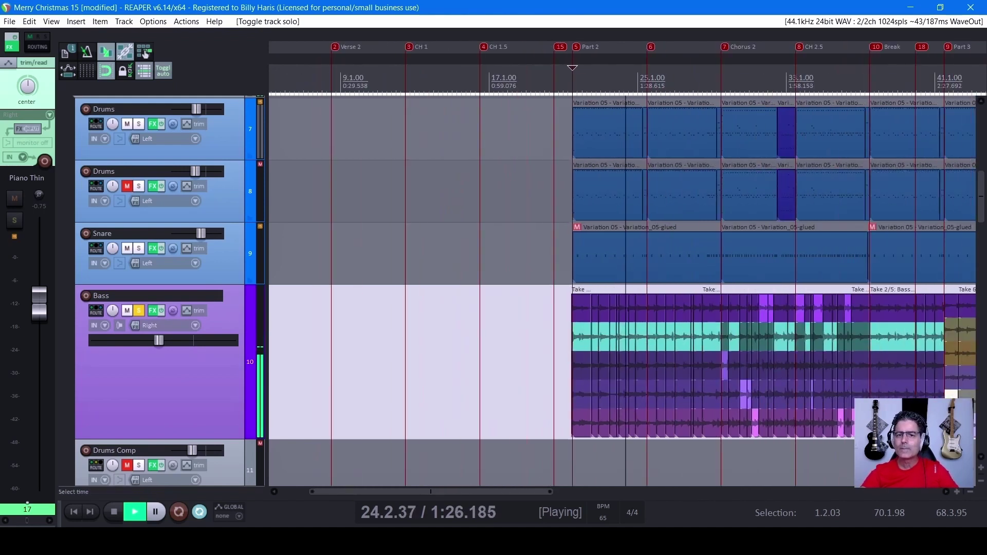
# Compare bypassing MV2 Mono and Scheps 73 in the Bass FX chain, leaving both enabled.
pyautogui.click(152, 311)
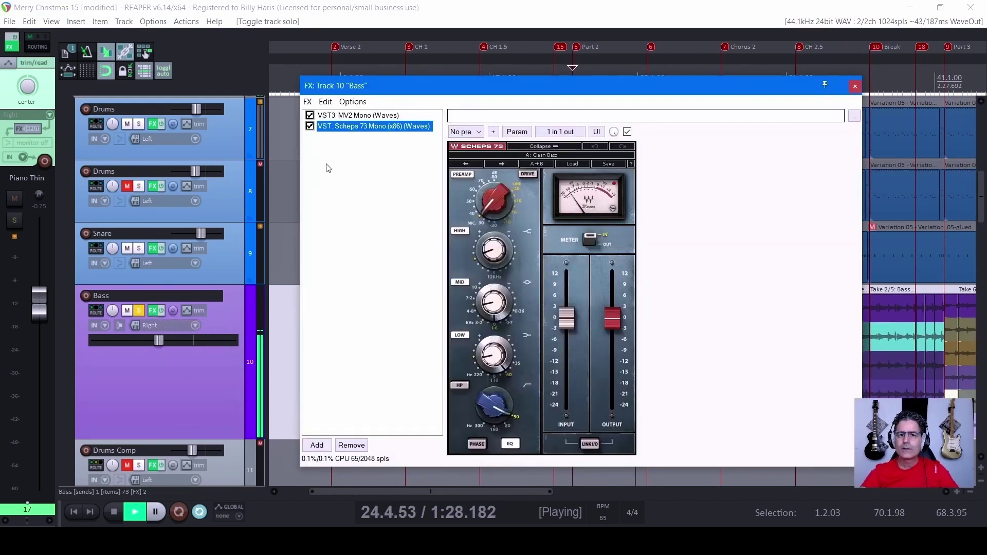
pyautogui.click(352, 117)
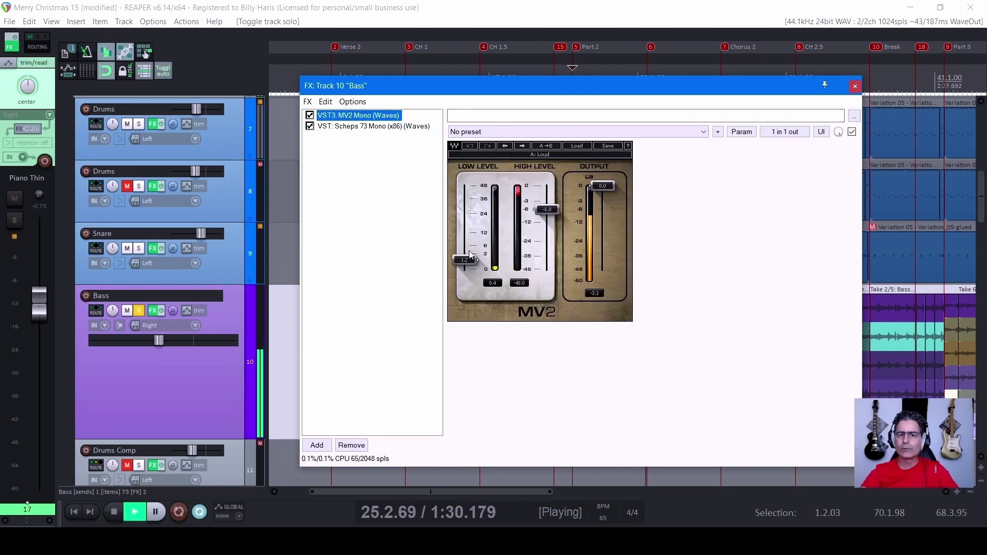
pyautogui.hotkey('ctrl', 'b')
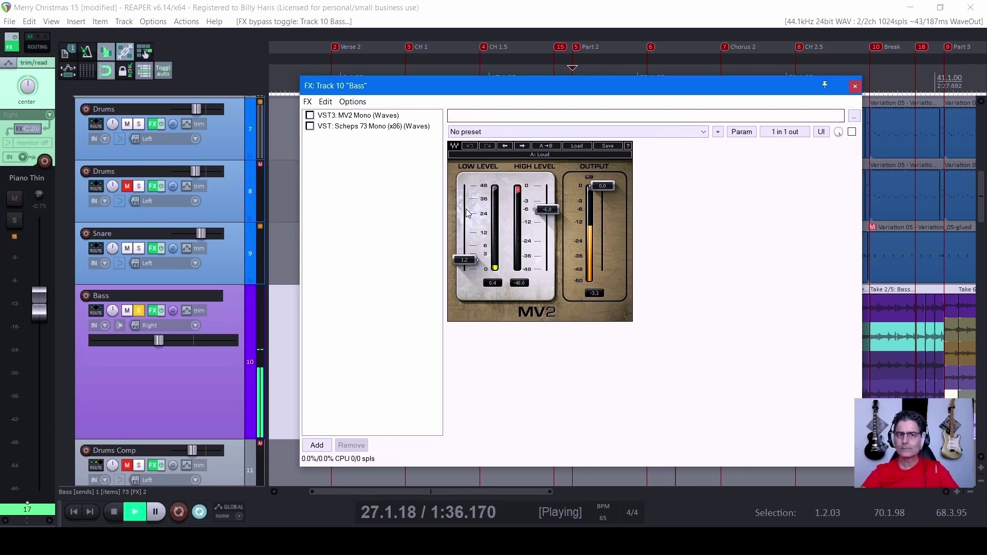
pyautogui.click(310, 126)
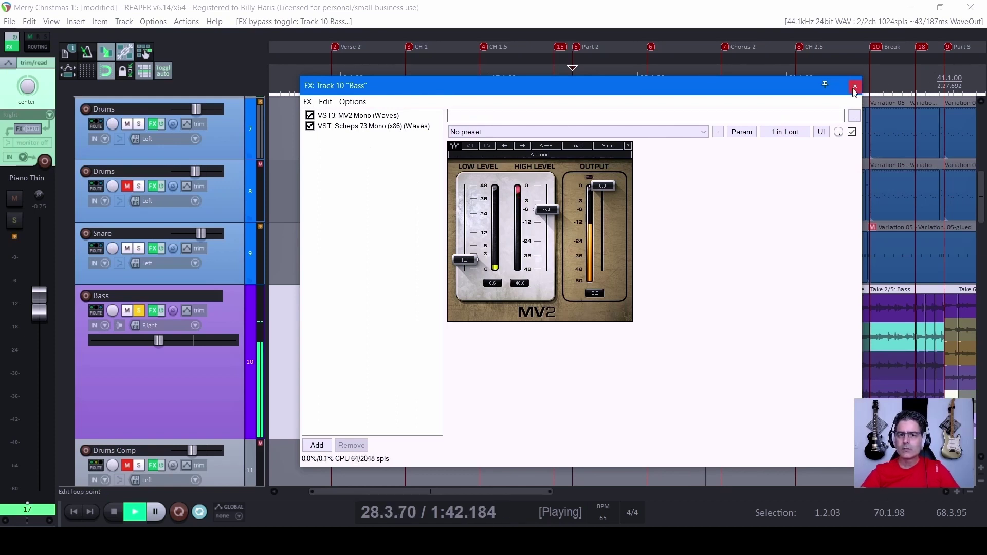
pyautogui.click(364, 126)
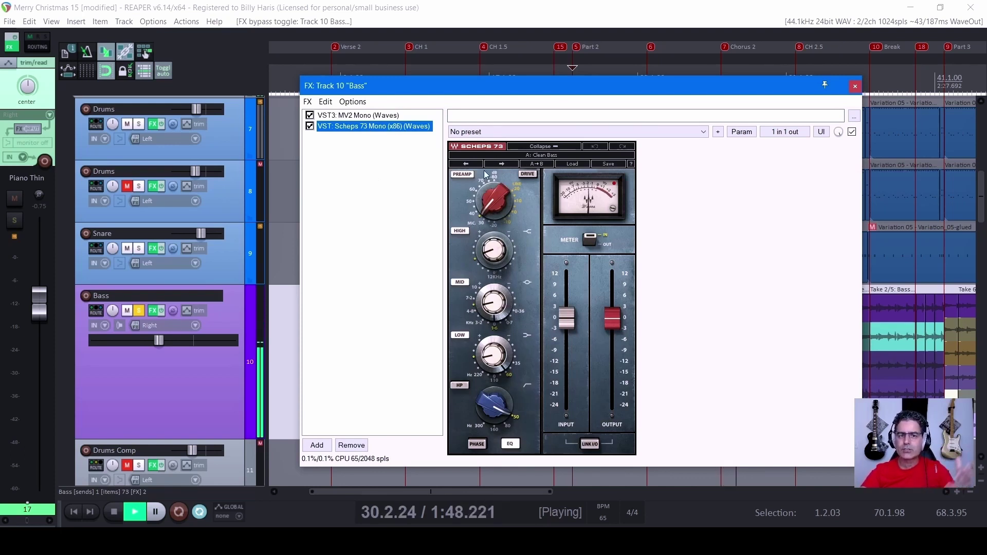
pyautogui.click(855, 87)
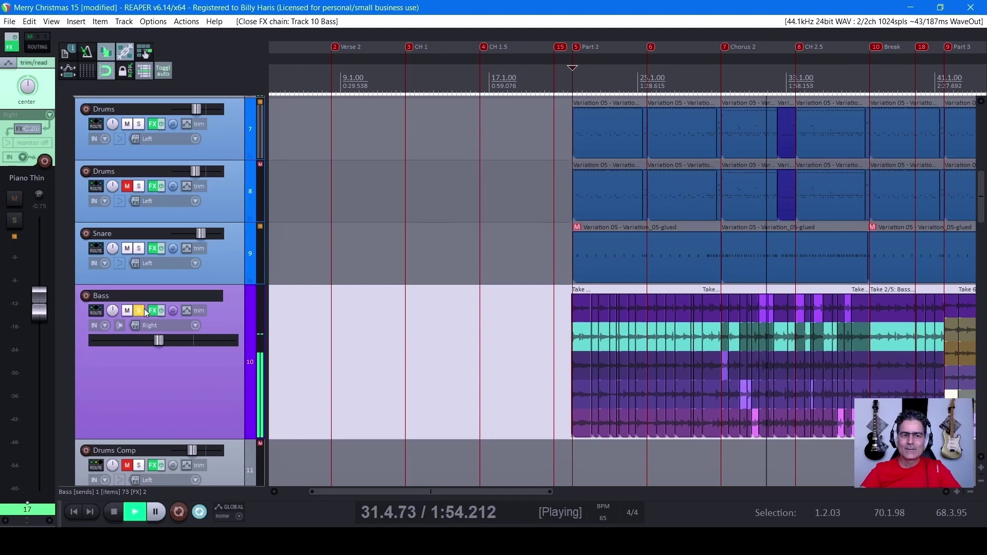
# Solo the Drums alongside the Bass and zoom out to see more of the song.
pyautogui.click(139, 123)
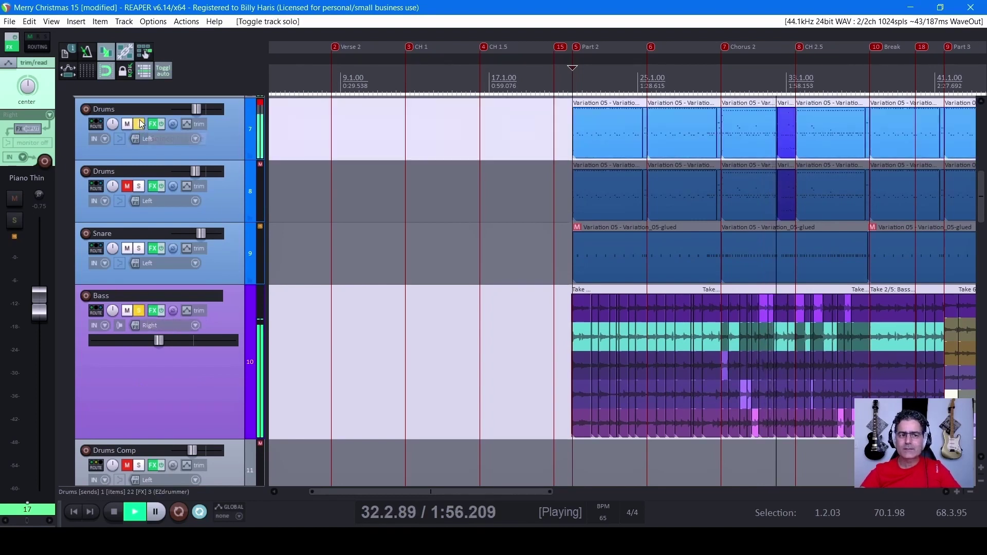
pyautogui.press('-')
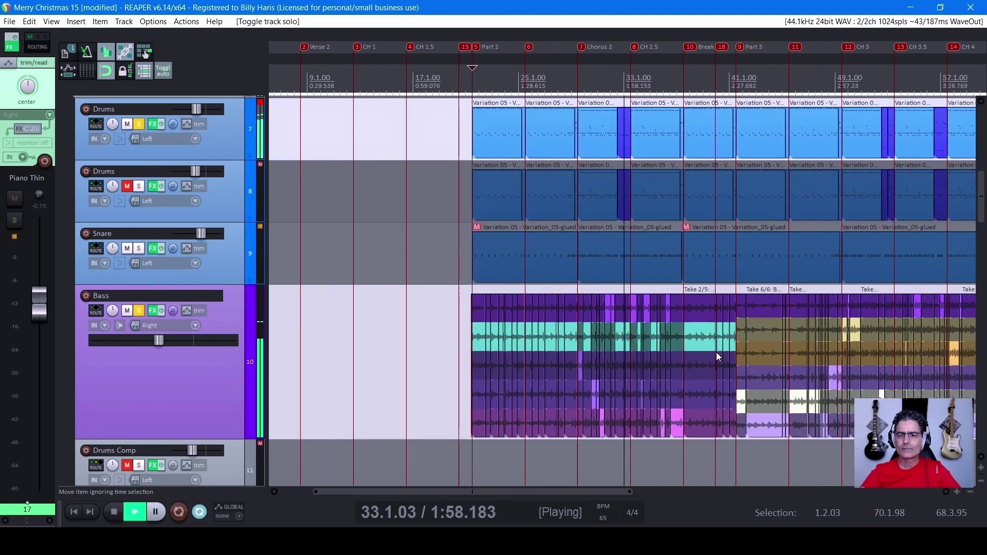
pyautogui.scroll(-4, 177, 364)
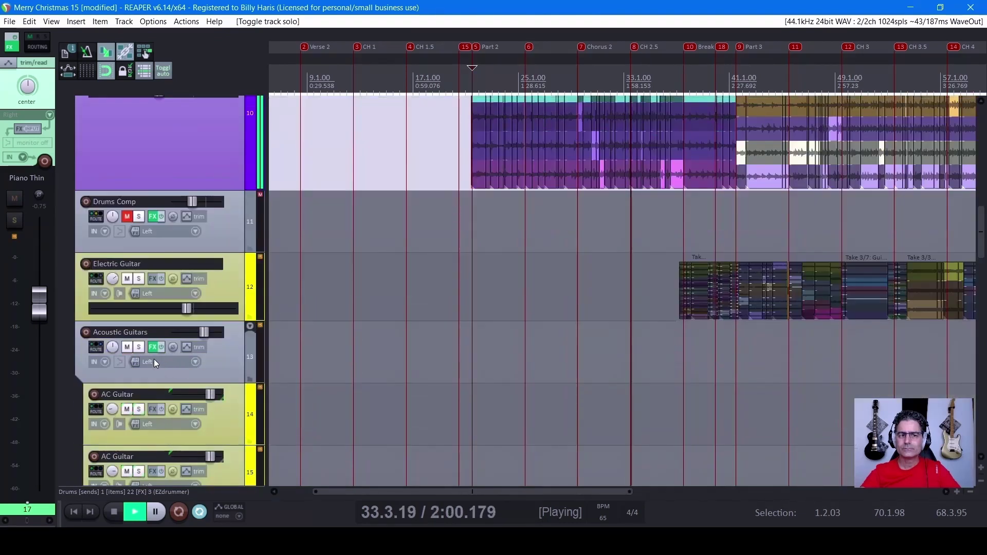
pyautogui.scroll(2, 152, 358)
pyautogui.scroll(2, 152, 359)
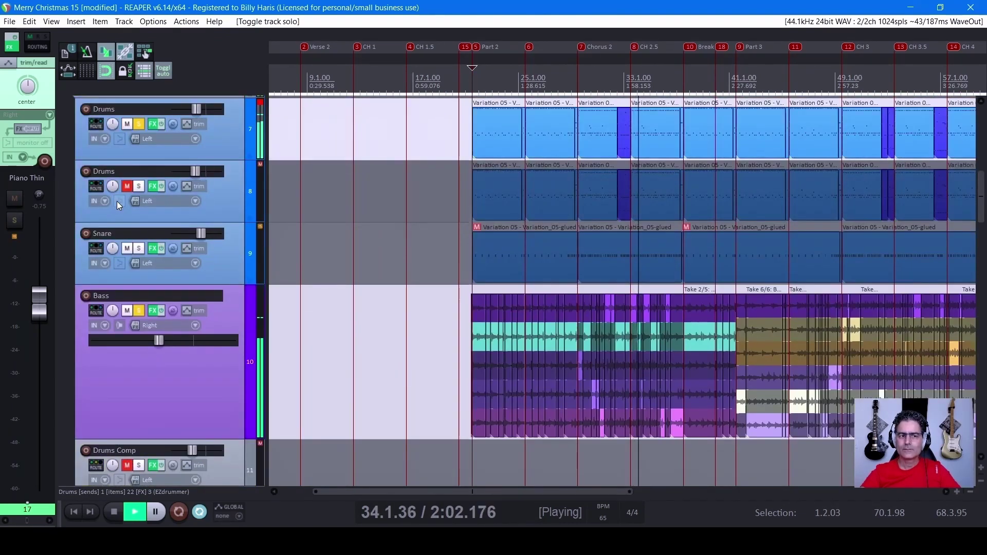
pyautogui.scroll(-3, 154, 297)
pyautogui.scroll(-5, 154, 296)
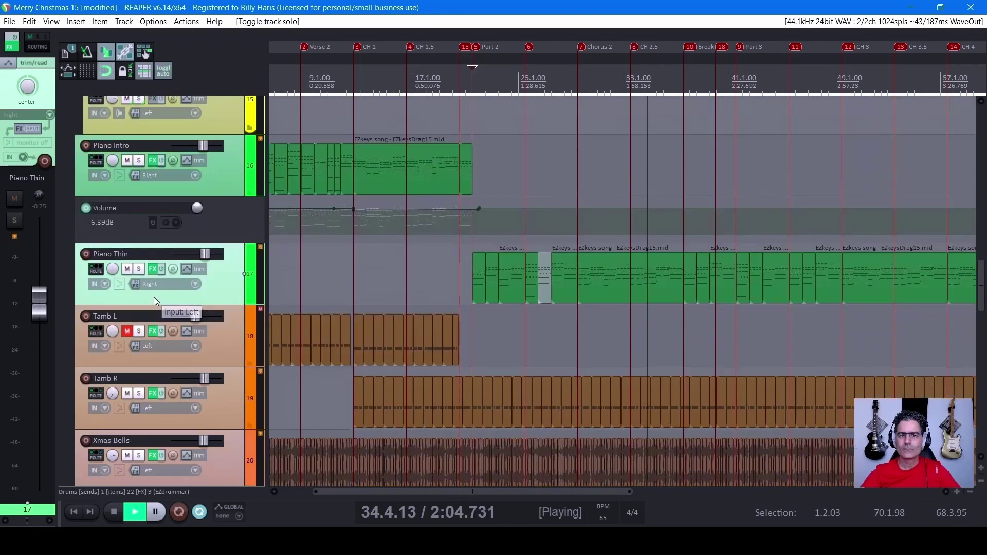
# Audition the Piano Thin track solo, then release its solo.
pyautogui.click(141, 270)
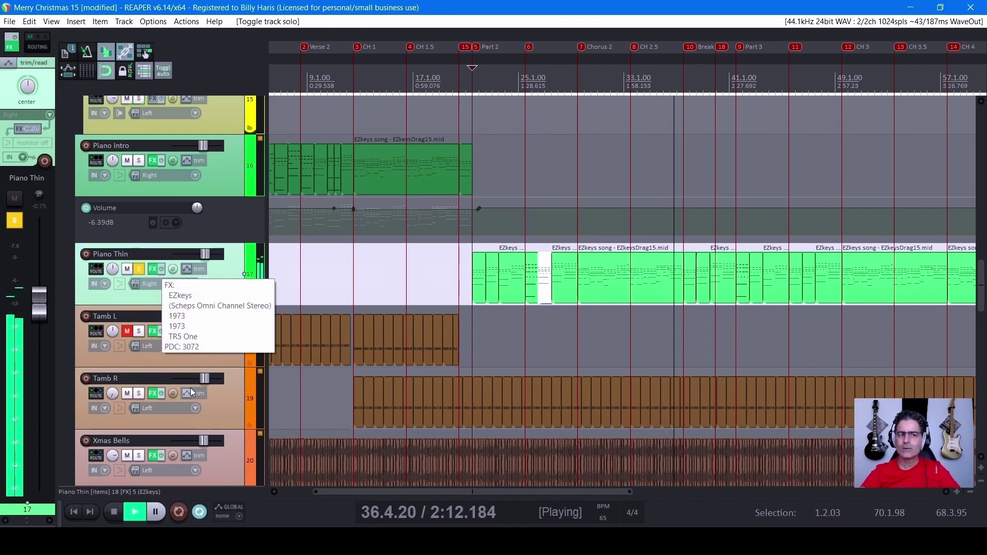
pyautogui.scroll(-2, 154, 351)
pyautogui.scroll(-3, 153, 351)
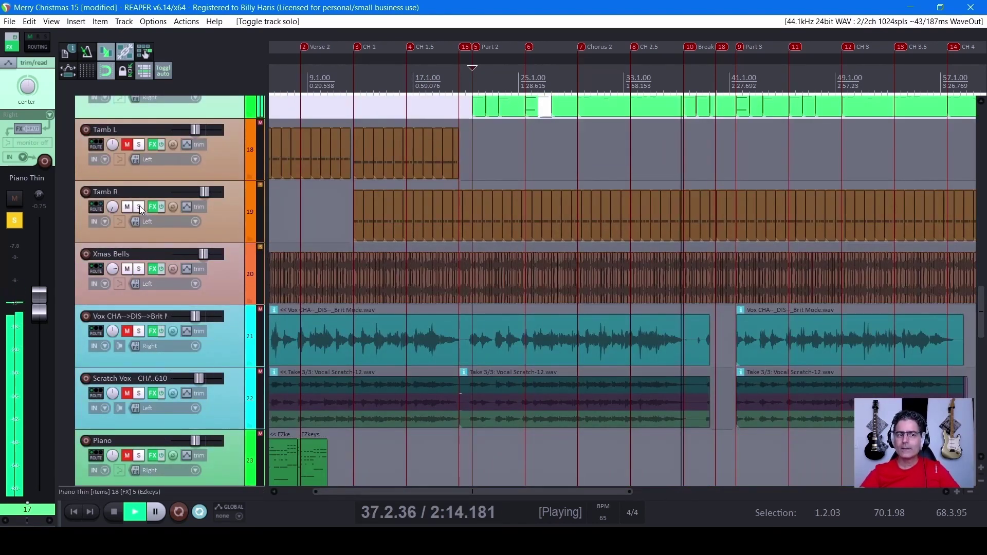
pyautogui.moveTo(140, 206); pyautogui.dragTo(140, 310)
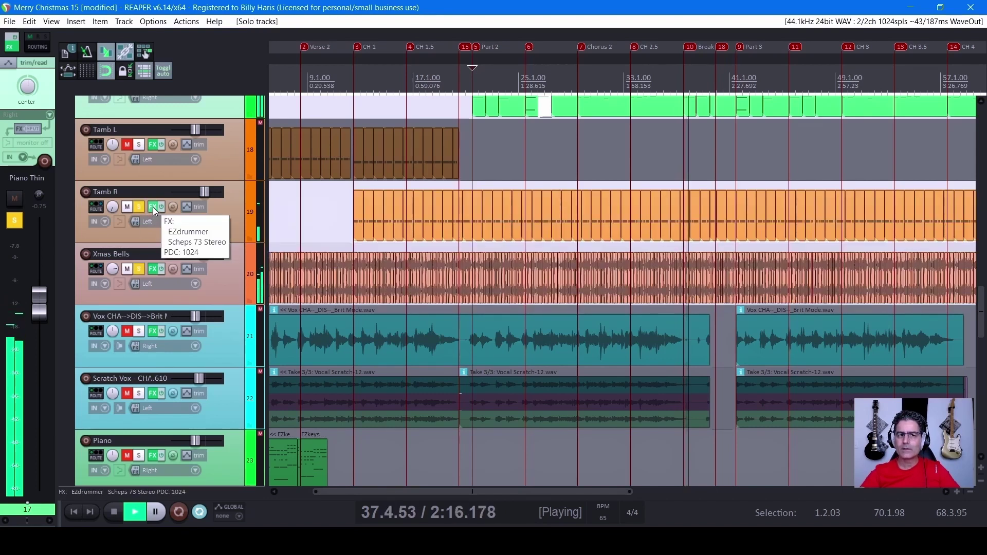
pyautogui.moveTo(144, 205); pyautogui.dragTo(141, 270)
pyautogui.scroll(4, 142, 270)
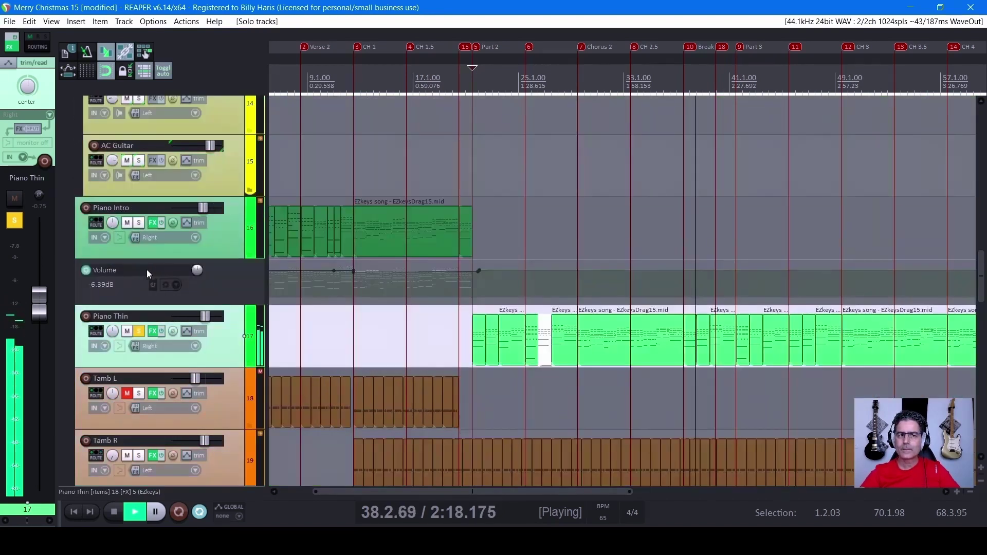
pyautogui.click(139, 330)
# Solo and release the Bass track, then solo Drums track 7.
pyautogui.scroll(6, 147, 322)
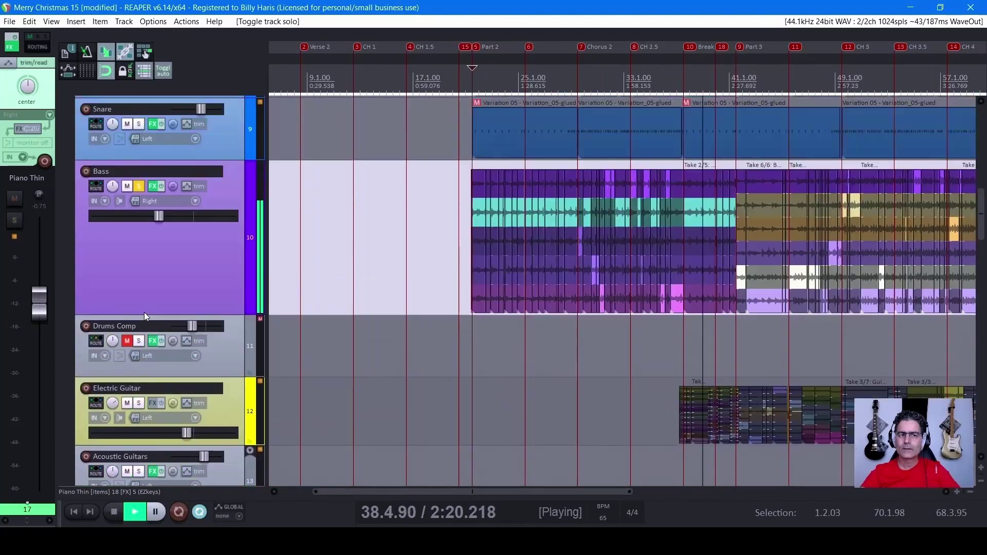
pyautogui.click(139, 249)
pyautogui.click(134, 249)
pyautogui.scroll(5, 152, 278)
pyautogui.click(140, 371)
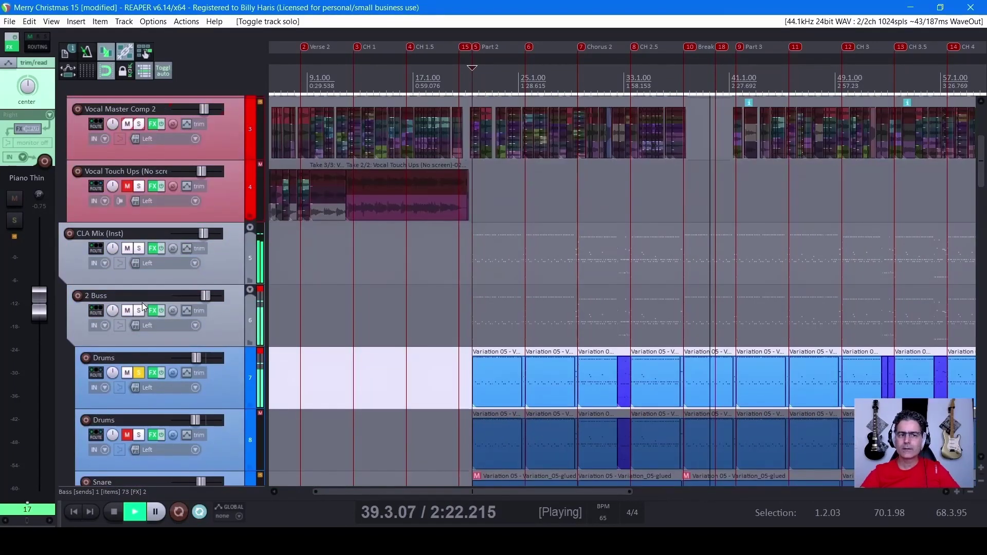
# Unsolo Drums and enlarge the Electric Guitar track to reveal its comp takes.
pyautogui.click(141, 371)
pyautogui.scroll(-8, 194, 298)
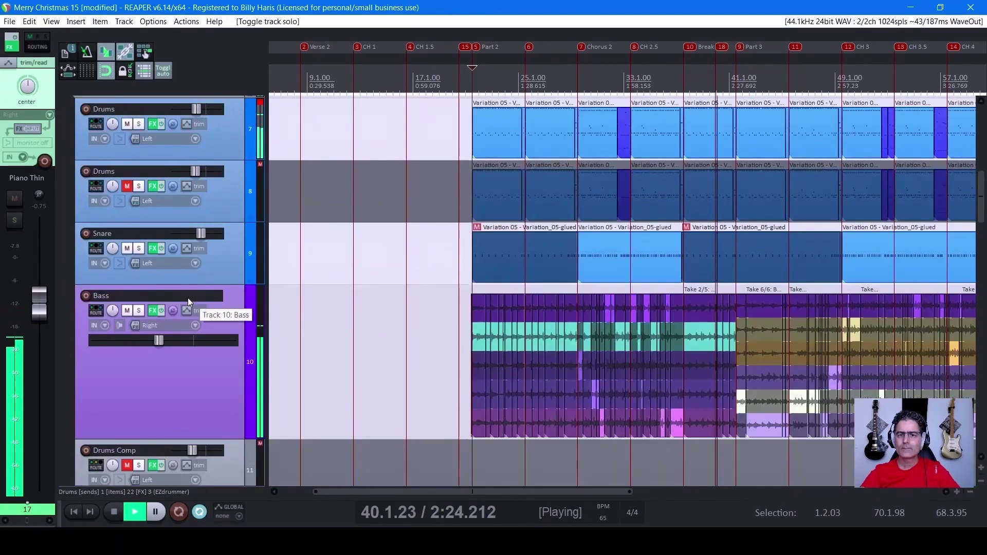
pyautogui.scroll(-1, 134, 365)
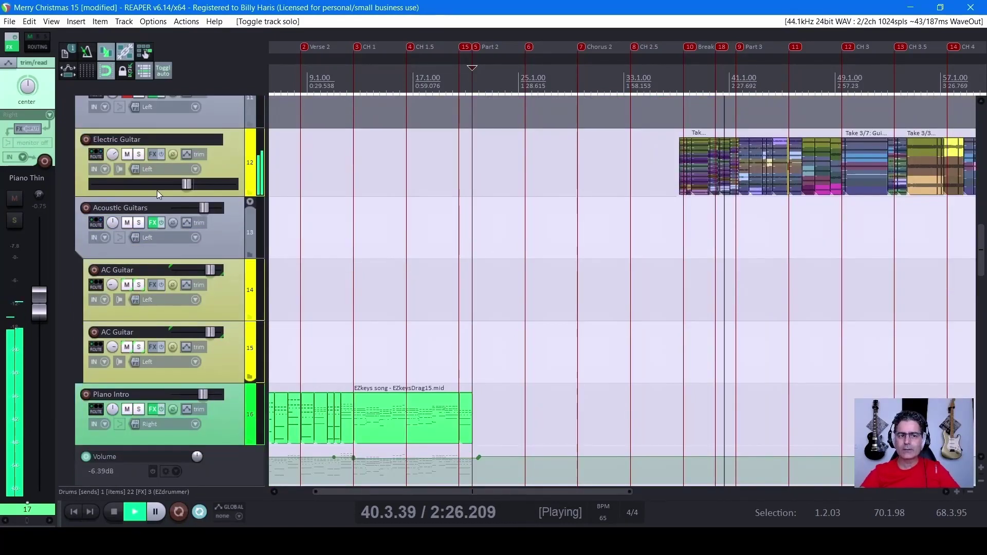
pyautogui.moveTo(157, 197); pyautogui.dragTo(157, 325)
# Stop playback at 21.3.00 and scroll through the stacked guitar takes.
pyautogui.scroll(5, 679, 242)
pyautogui.scroll(2, 689, 235)
pyautogui.press('space')
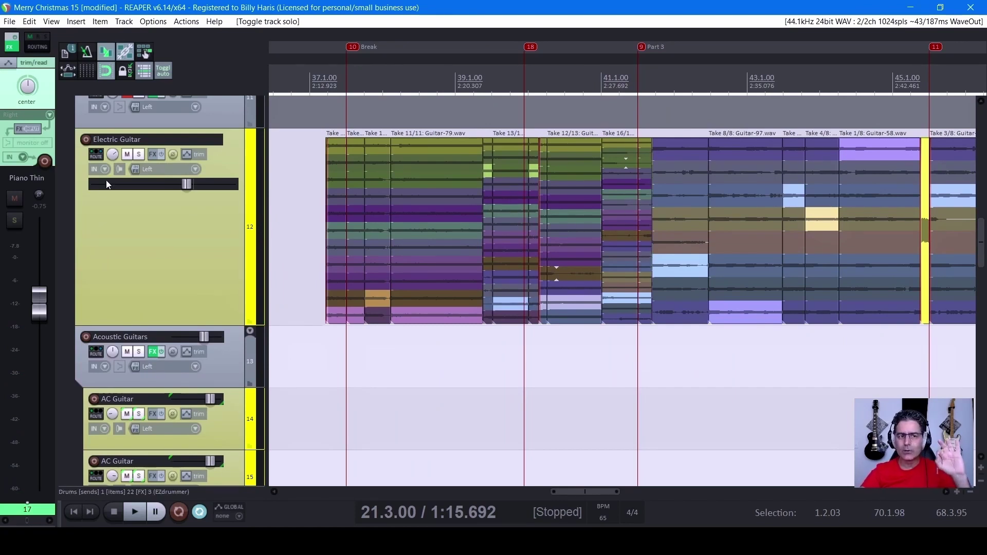
pyautogui.scroll(1, 120, 264)
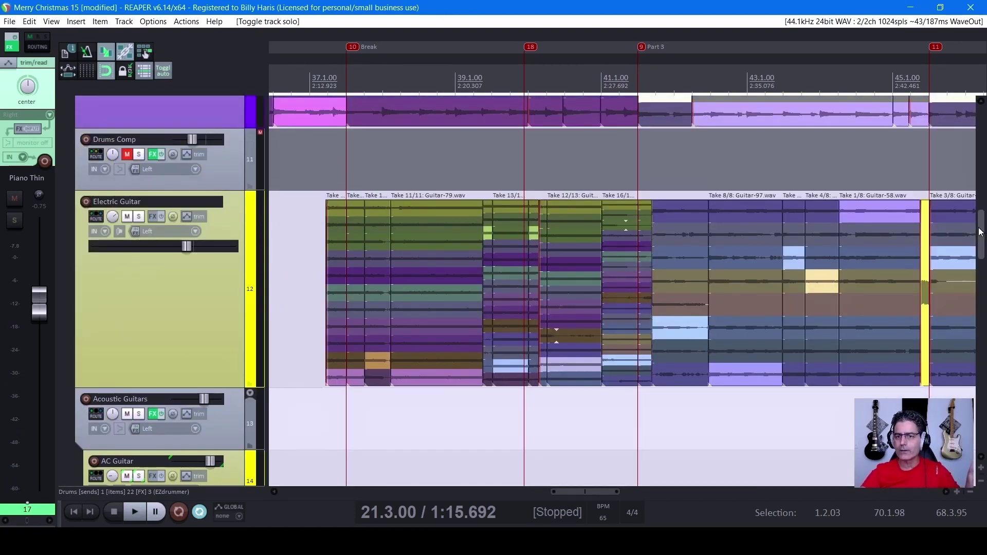
pyautogui.scroll(-1, 981, 232)
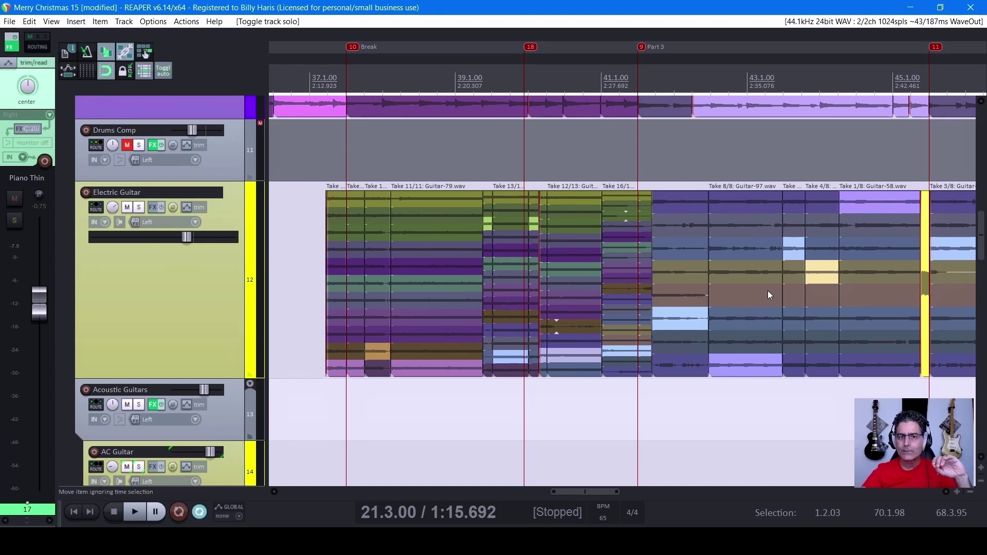
pyautogui.scroll(-8, 767, 291)
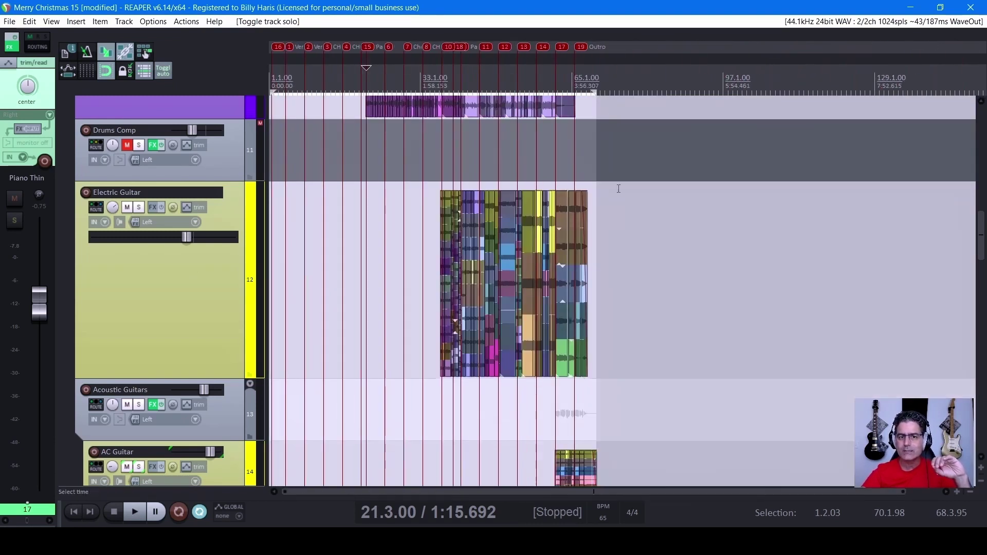
# Set the edit cursor to 37.3.00, pan to bars 37–46, and scroll to the vocal comps.
pyautogui.click(443, 68)
pyautogui.scroll(3, 670, 182)
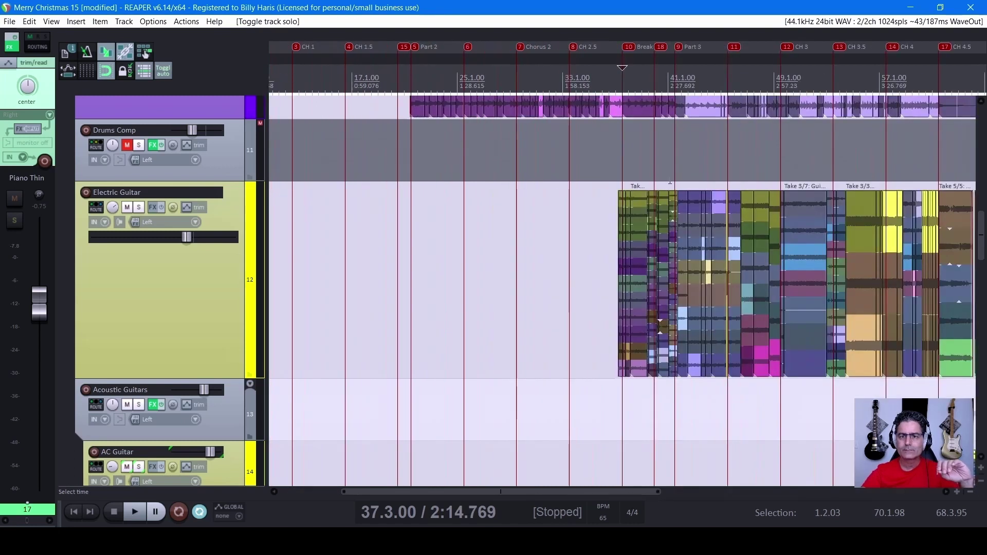
pyautogui.moveTo(723, 56); pyautogui.dragTo(418, 57)
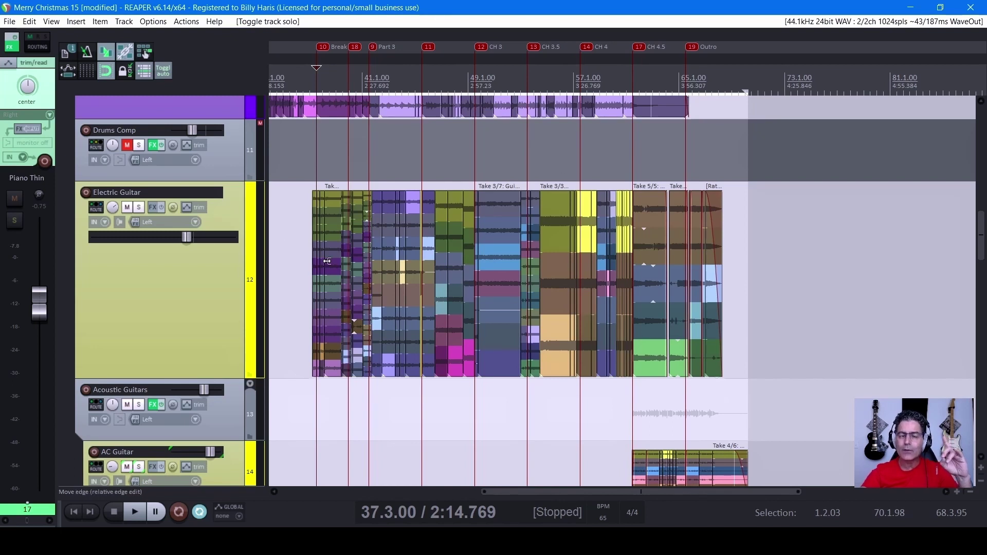
pyautogui.scroll(5, 533, 271)
pyautogui.moveTo(670, 30); pyautogui.dragTo(356, 47)
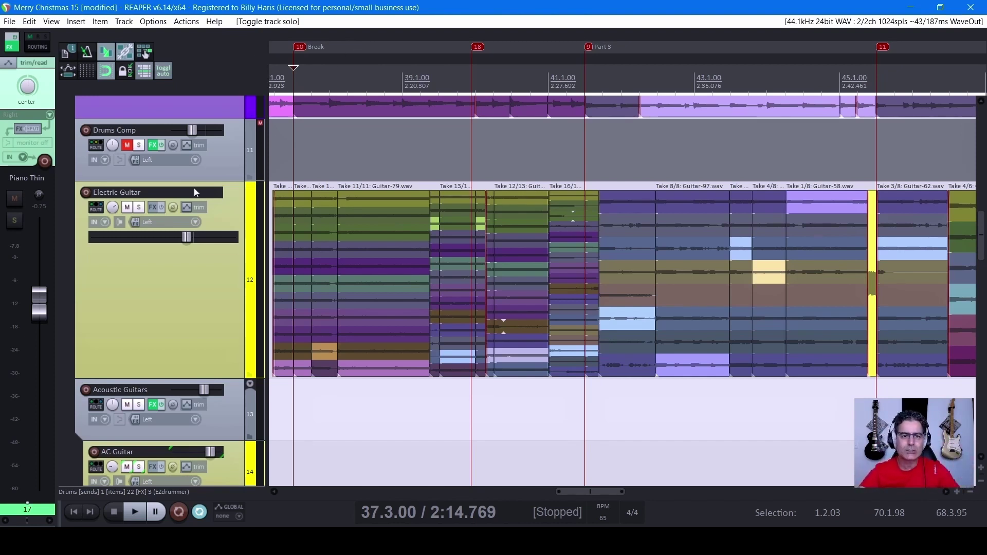
pyautogui.scroll(15, 194, 270)
# Put the edit cursor at 27.2.93 and make Vocal Master Comp 1 slightly taller.
pyautogui.hscroll(-6, 311, 313)
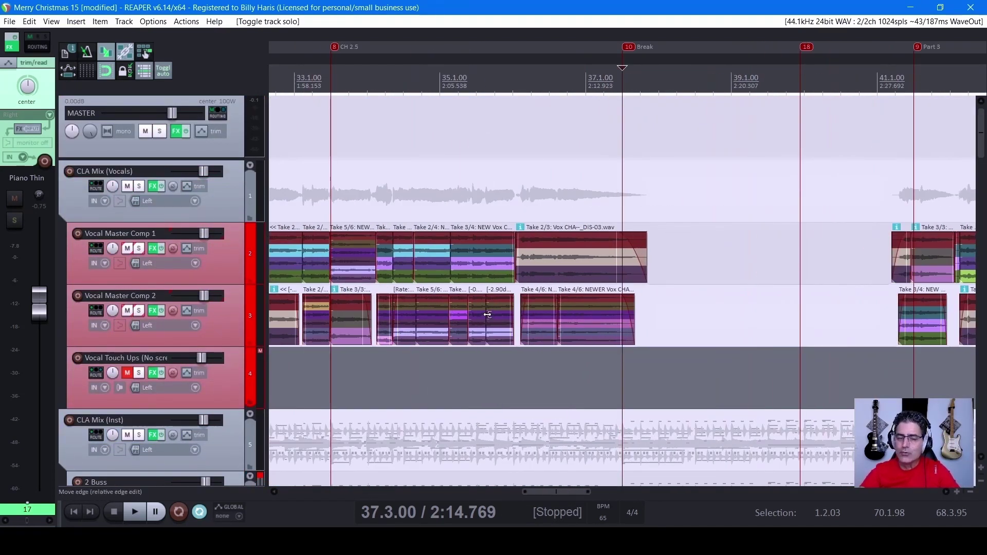
pyautogui.scroll(-5, 495, 319)
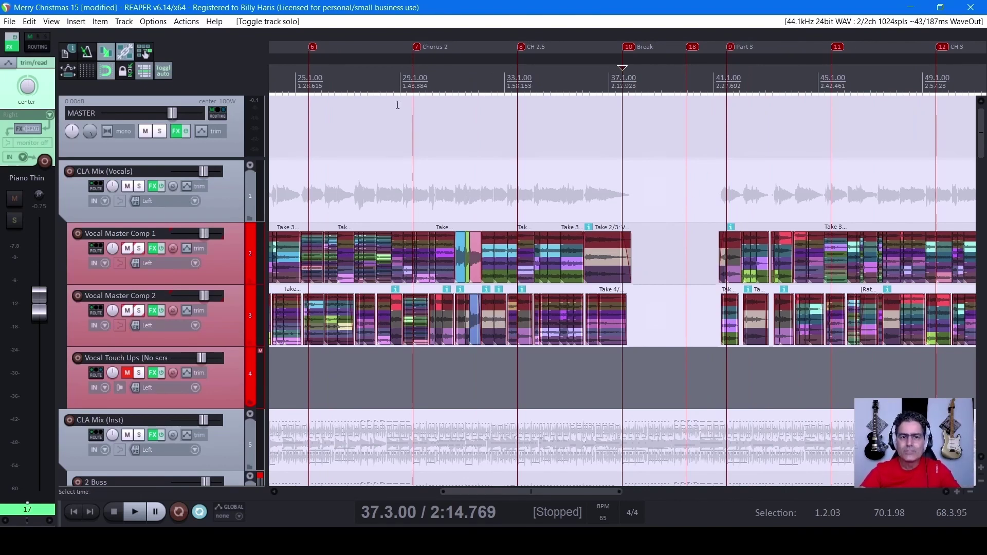
pyautogui.click(361, 68)
pyautogui.scroll(8, 539, 263)
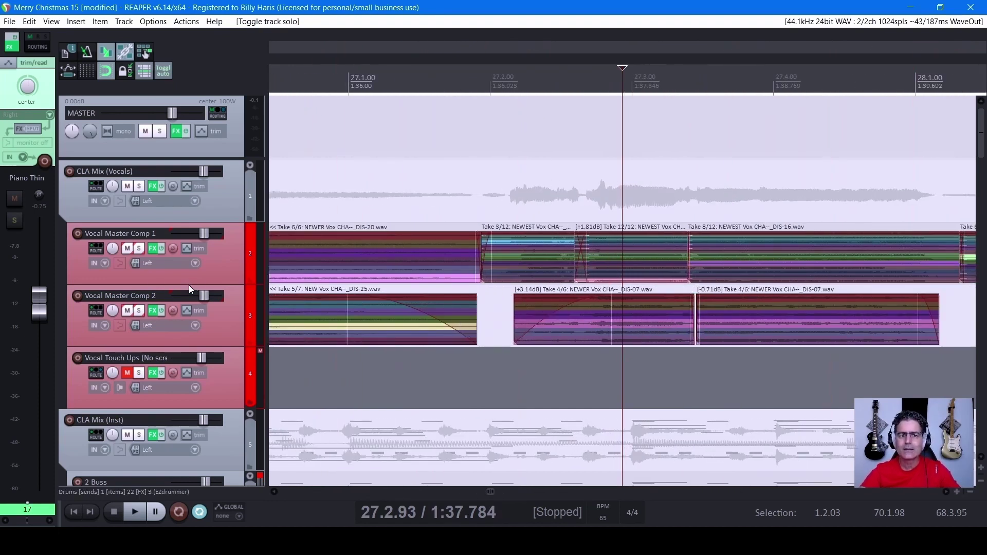
pyautogui.moveTo(189, 282)
pyautogui.mouseDown()
pyautogui.moveTo(189, 502)
pyautogui.moveTo(189, 292)
pyautogui.mouseUp()
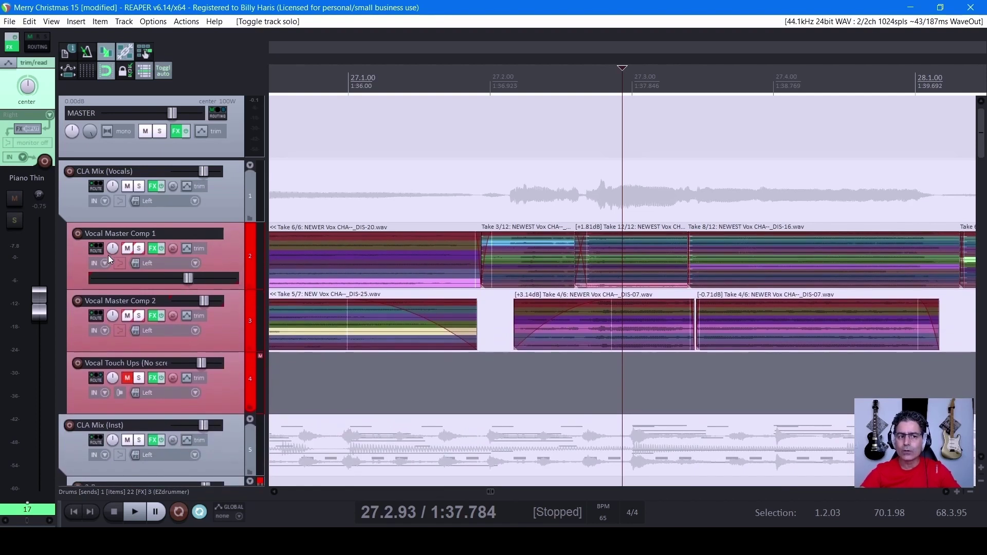
pyautogui.scroll(-3, 588, 327)
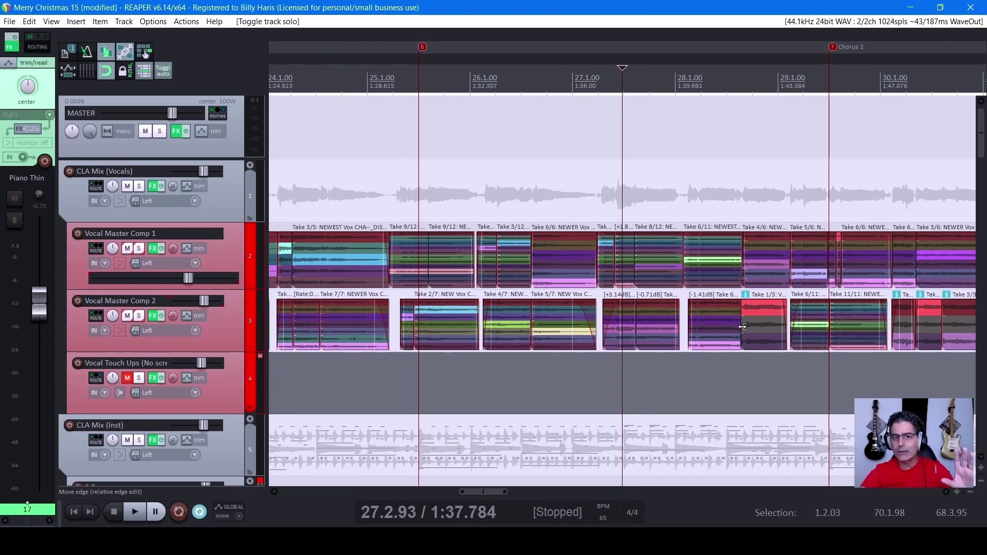
pyautogui.scroll(-4, 746, 330)
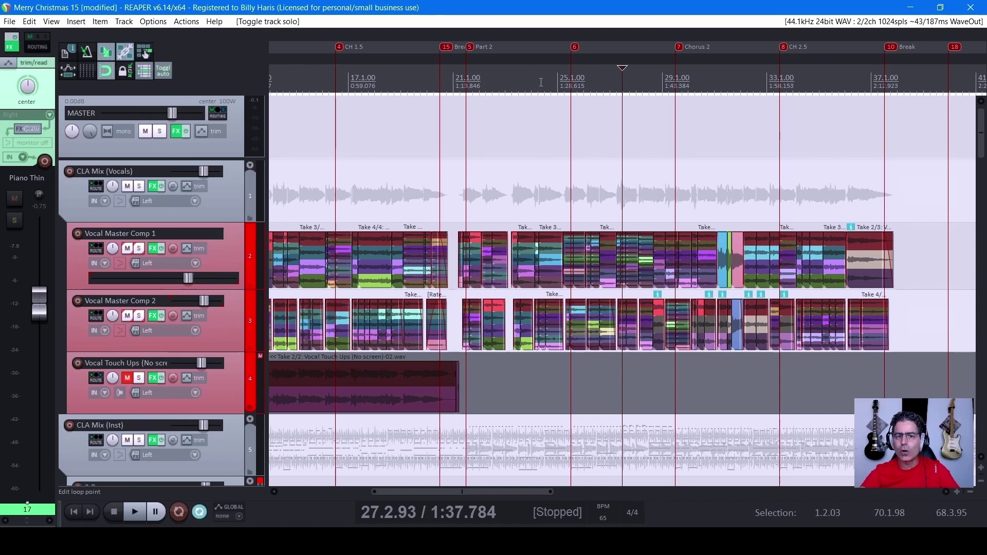
# Put the edit cursor at 21.3.00, solo the Bass track and briefly audition it.
pyautogui.scroll(-10, 177, 281)
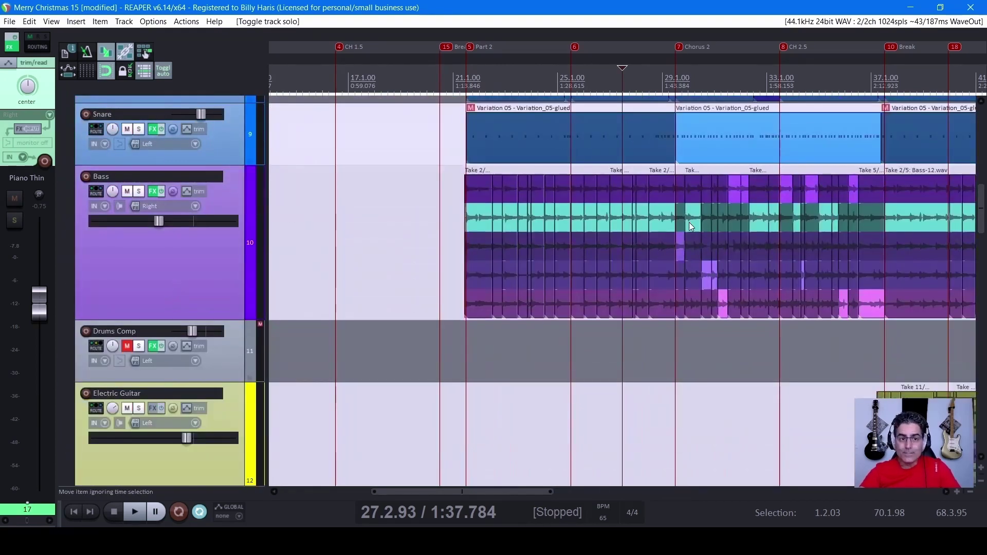
pyautogui.scroll(3, 677, 224)
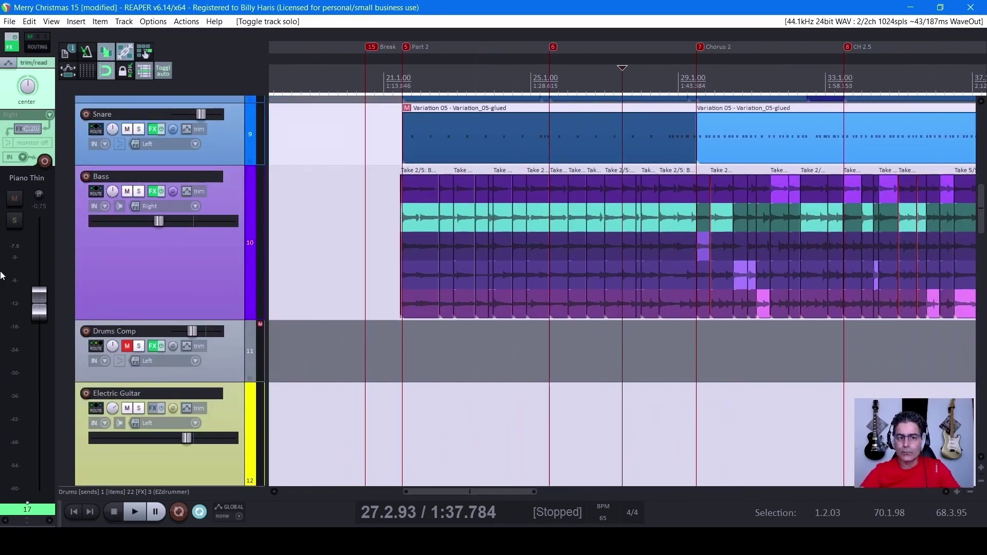
pyautogui.scroll(-10, 135, 317)
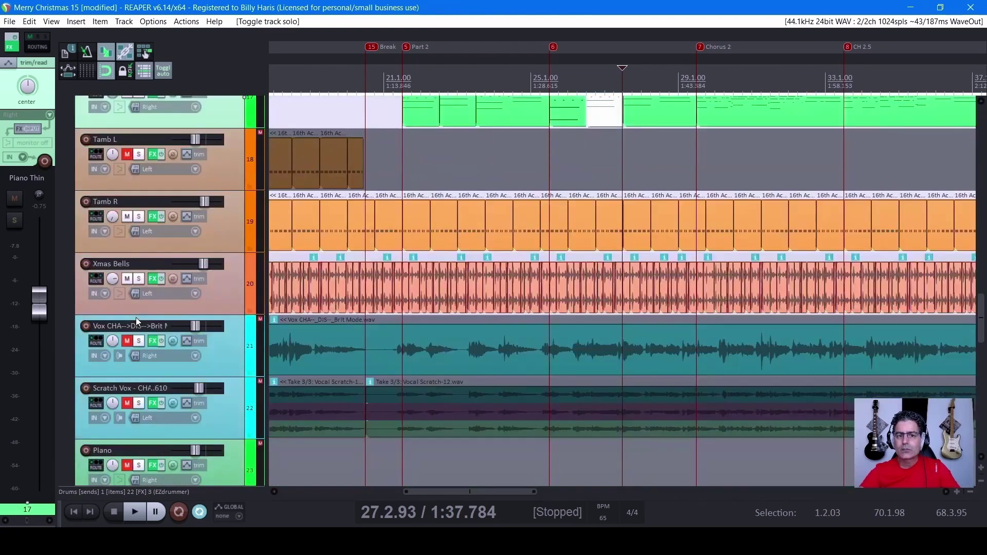
pyautogui.scroll(10, 136, 319)
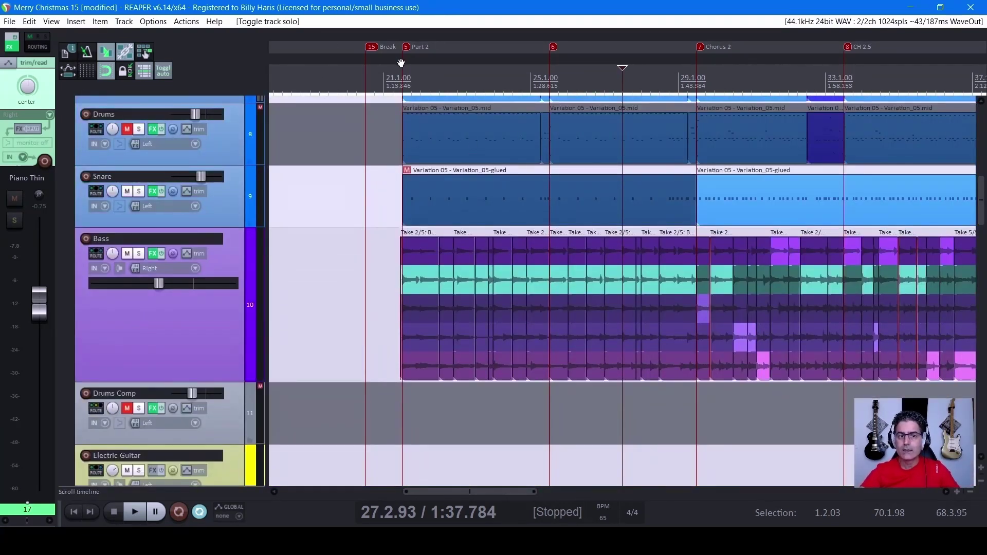
pyautogui.click(401, 63)
pyautogui.scroll(5, 544, 203)
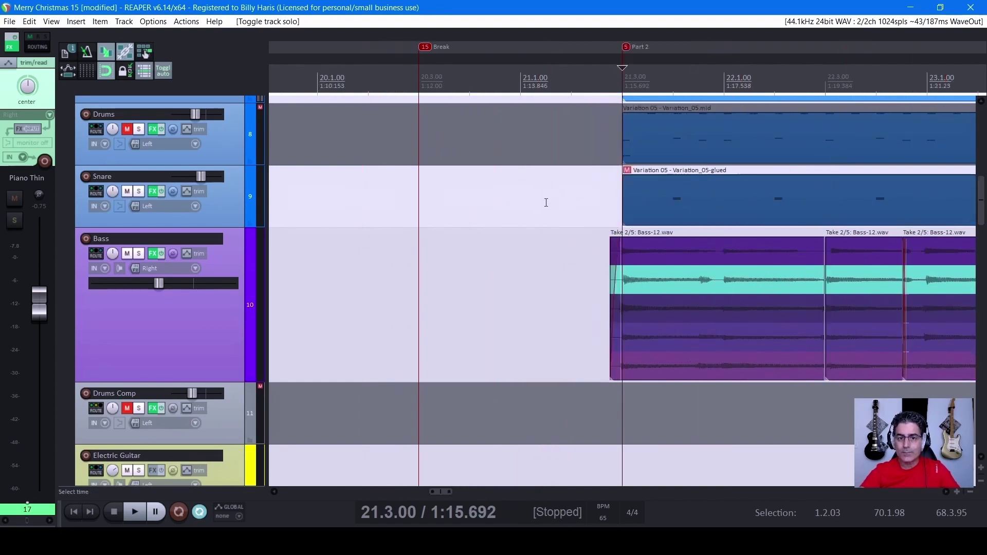
pyautogui.click(137, 254)
pyautogui.press('space')
pyautogui.scroll(3, 630, 279)
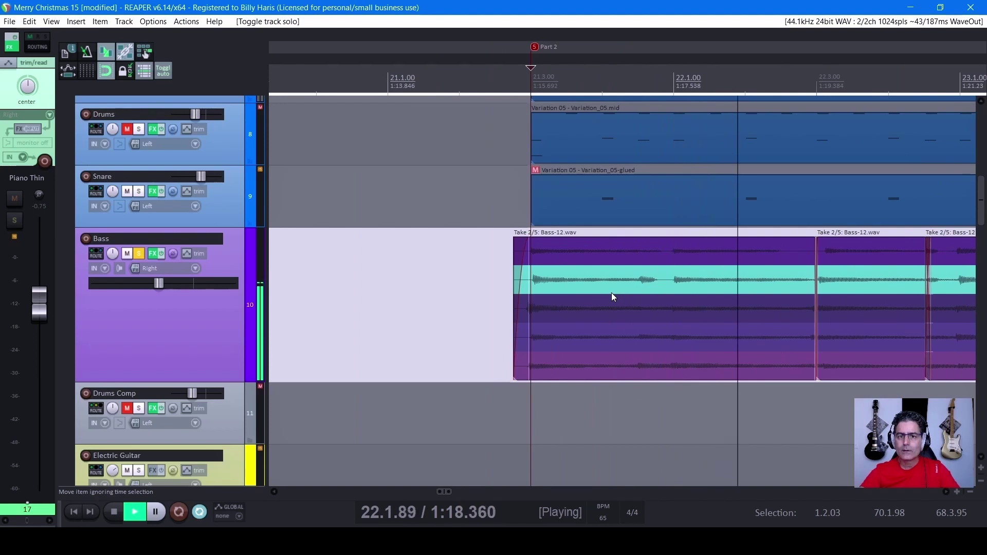
pyautogui.press('space')
# Select the first Bass comp item and audition its takes 3, 4 and 5 in turn.
pyautogui.click(597, 309)
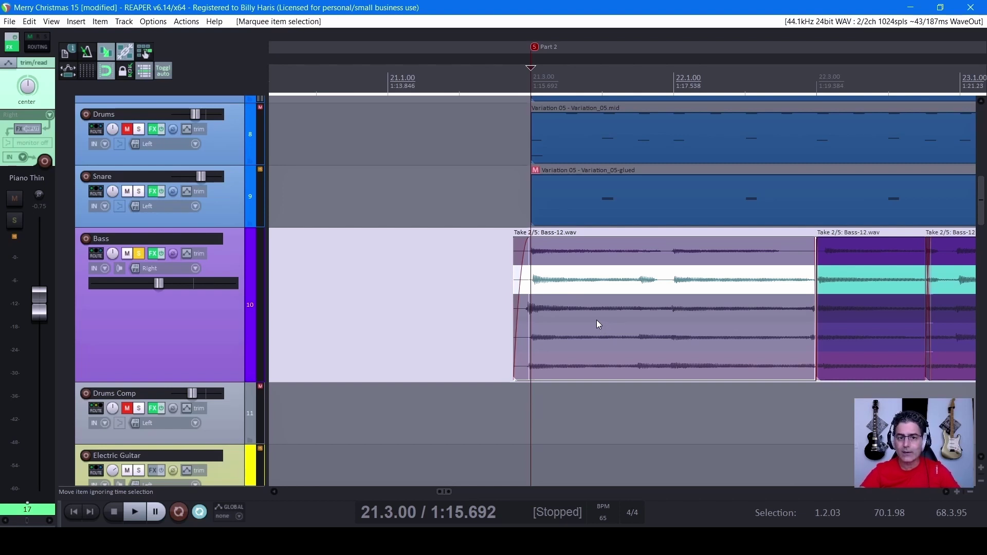
pyautogui.press('t')
pyautogui.press('space')
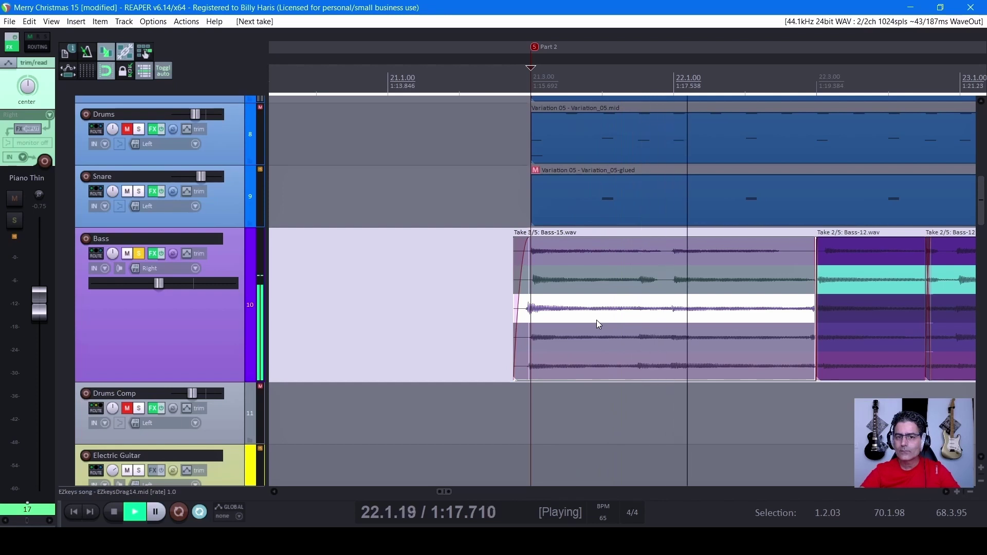
pyautogui.press('space')
pyautogui.press('t')
pyautogui.press('space')
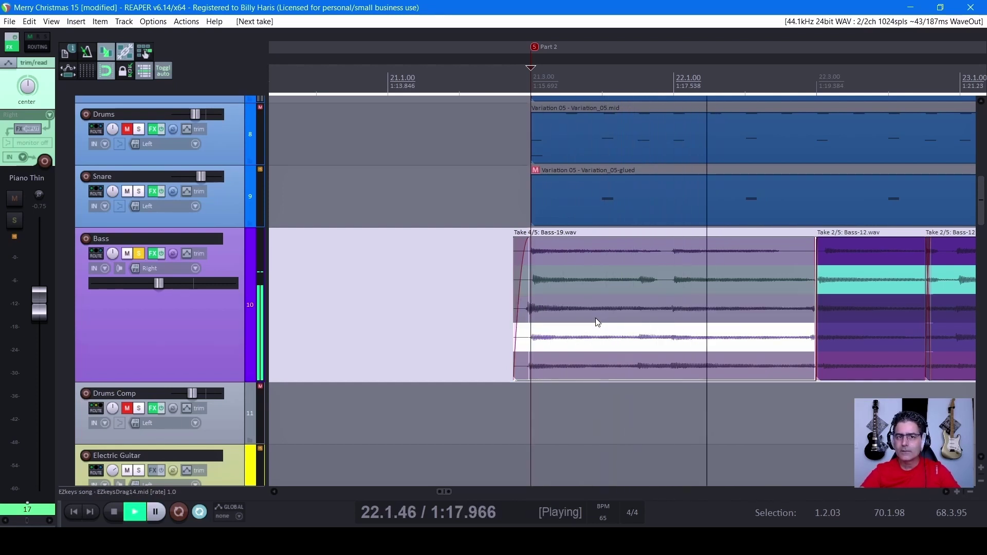
pyautogui.press('space')
pyautogui.press('t')
pyautogui.press('space')
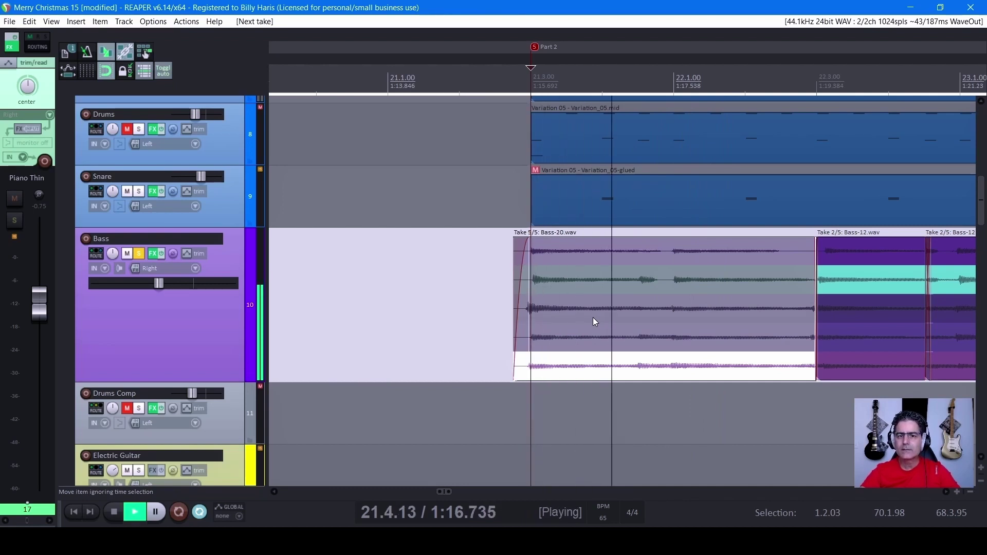
pyautogui.press('space')
# Keep cycling Bass takes past Bass-11 and stop on take 2/5, Bass-12.
pyautogui.press('t')
pyautogui.press('space')
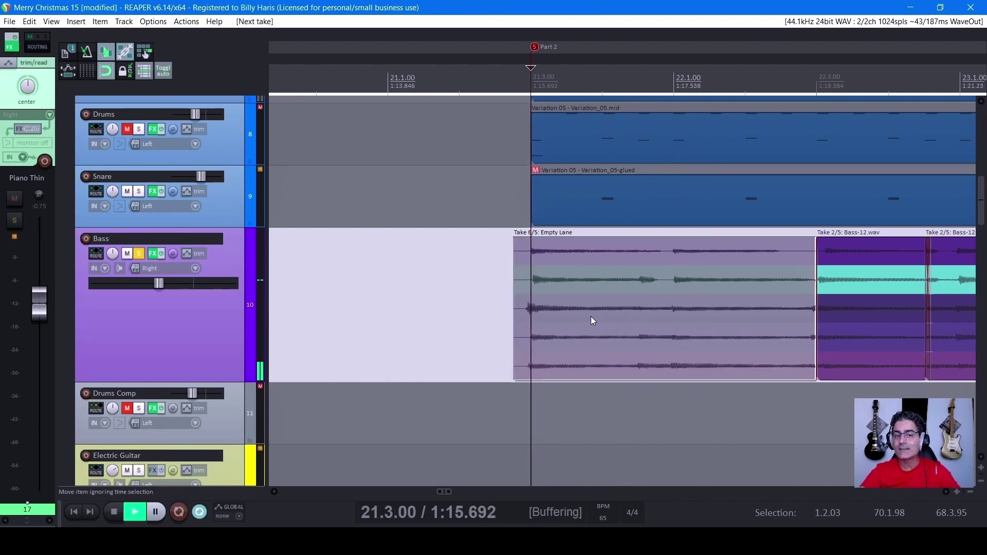
pyautogui.press('space')
pyautogui.press('t')
pyautogui.press('space')
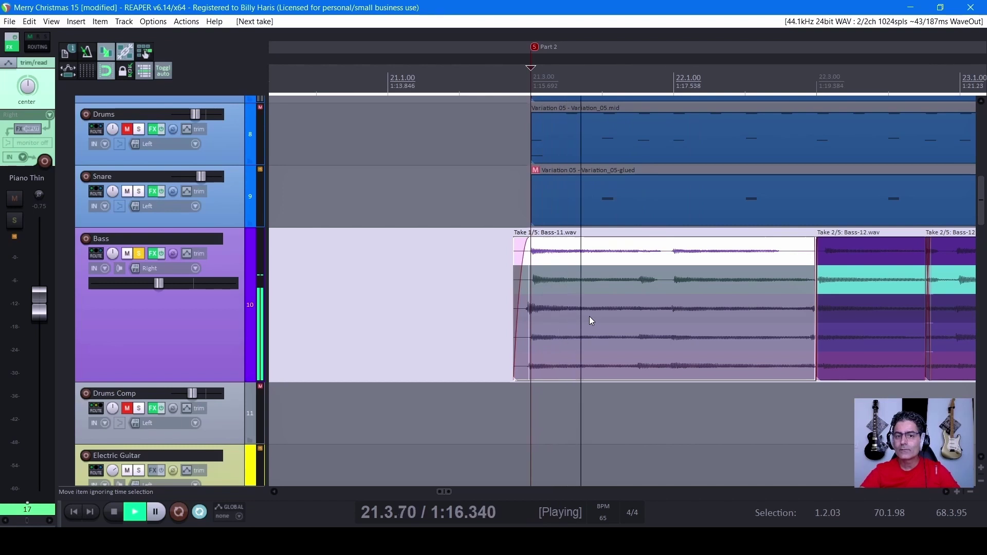
pyautogui.press('space')
pyautogui.press('t')
pyautogui.press('space')
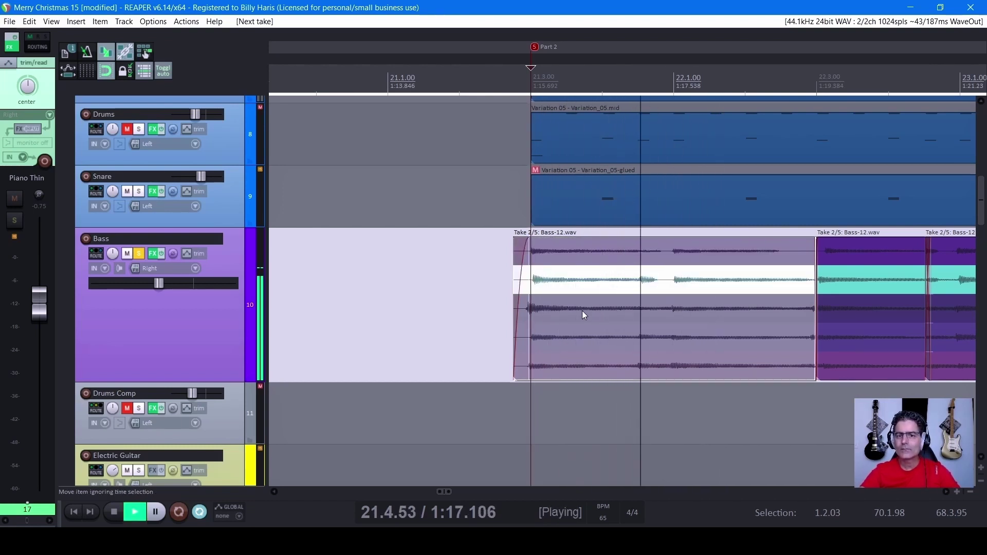
pyautogui.press('space')
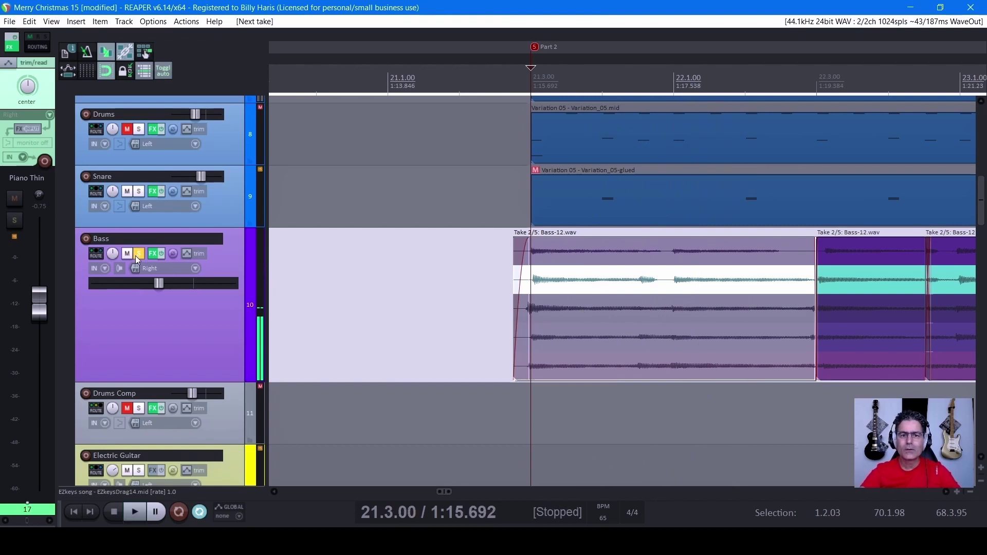
# Solo the first Drums track and audition it from 21.3.00.
pyautogui.scroll(5, 134, 279)
pyautogui.scroll(-3, 135, 278)
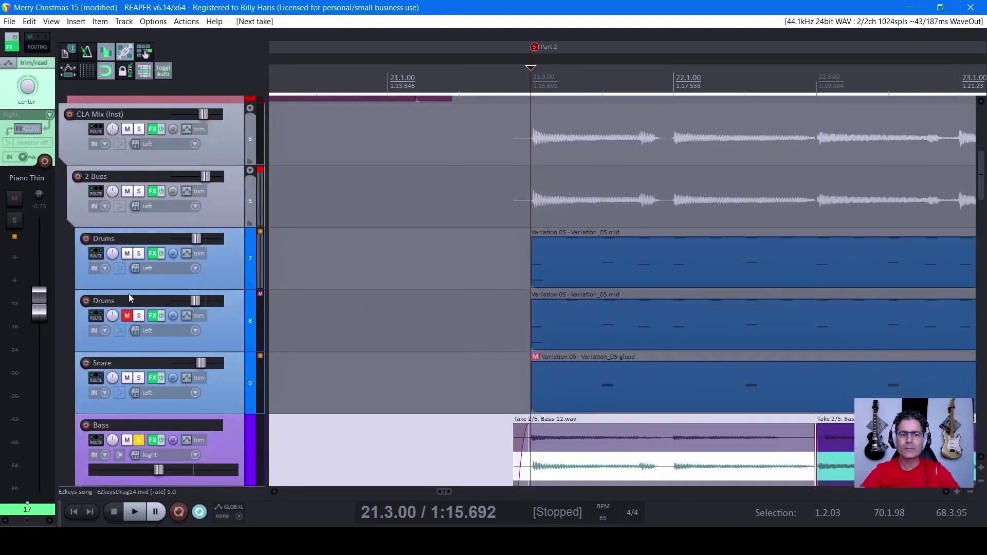
pyautogui.click(139, 252)
pyautogui.press('space')
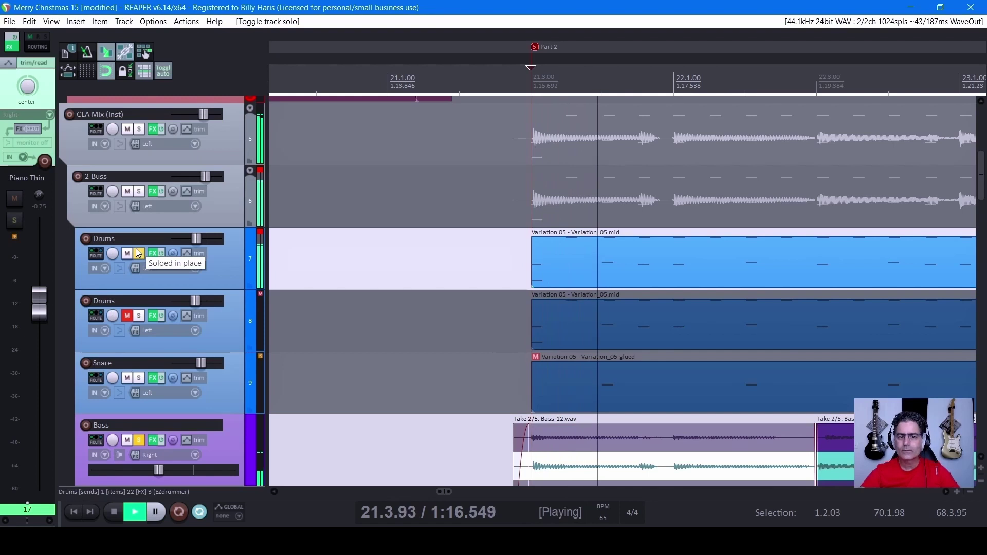
pyautogui.press('space')
# Take both the Drums and Bass tracks out of solo.
pyautogui.click(139, 254)
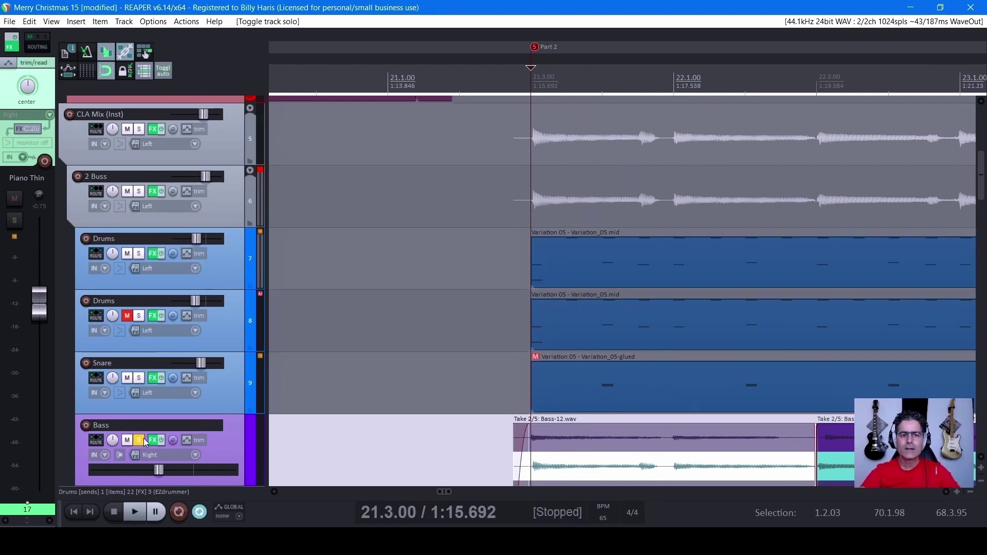
pyautogui.click(138, 440)
pyautogui.scroll(-2, 170, 391)
pyautogui.scroll(-3, 661, 402)
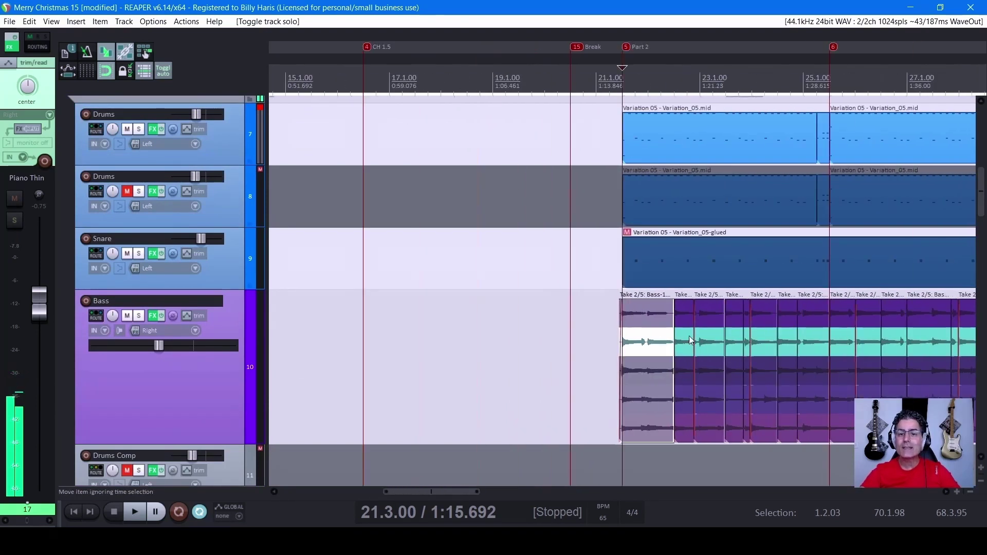
pyautogui.hscroll(8, 282, 306)
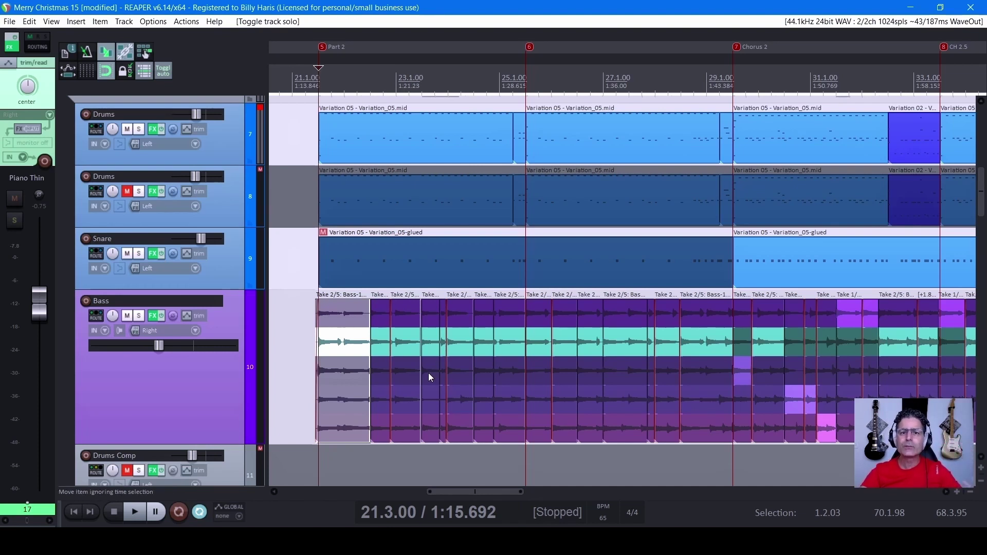
pyautogui.scroll(-5, 433, 385)
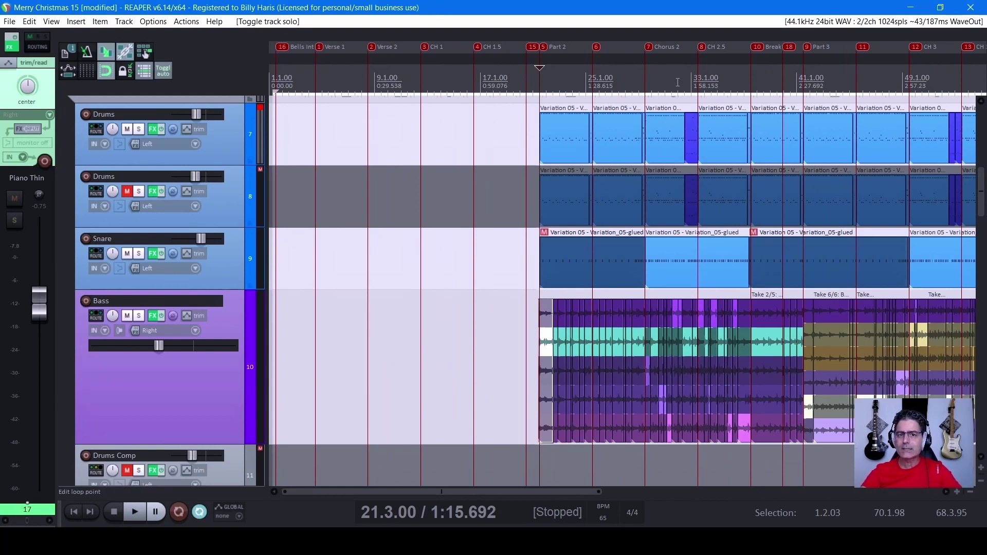
pyautogui.moveTo(658, 103); pyautogui.dragTo(386, 33)
pyautogui.moveTo(351, 61); pyautogui.dragTo(415, 61)
pyautogui.scroll(-1, 157, 273)
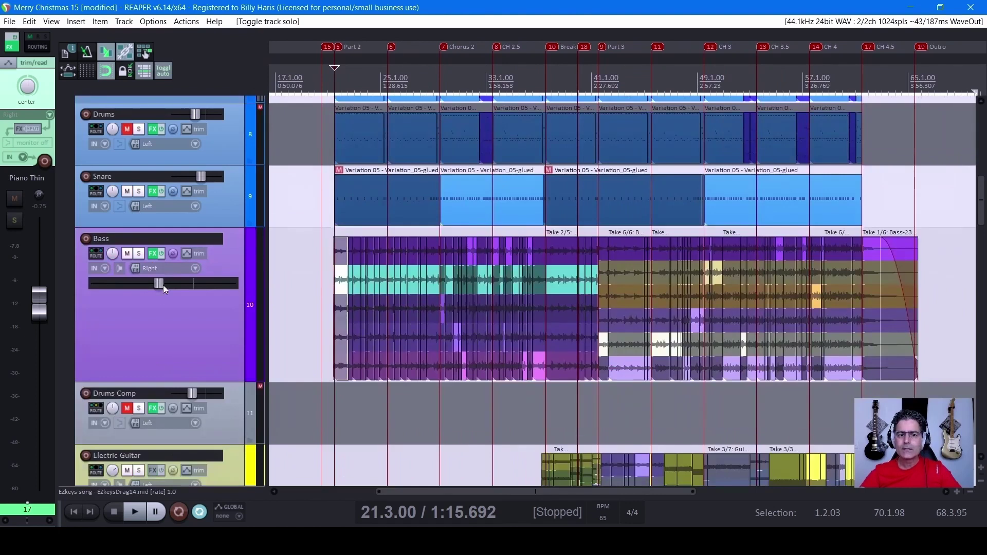
pyautogui.scroll(4, 180, 319)
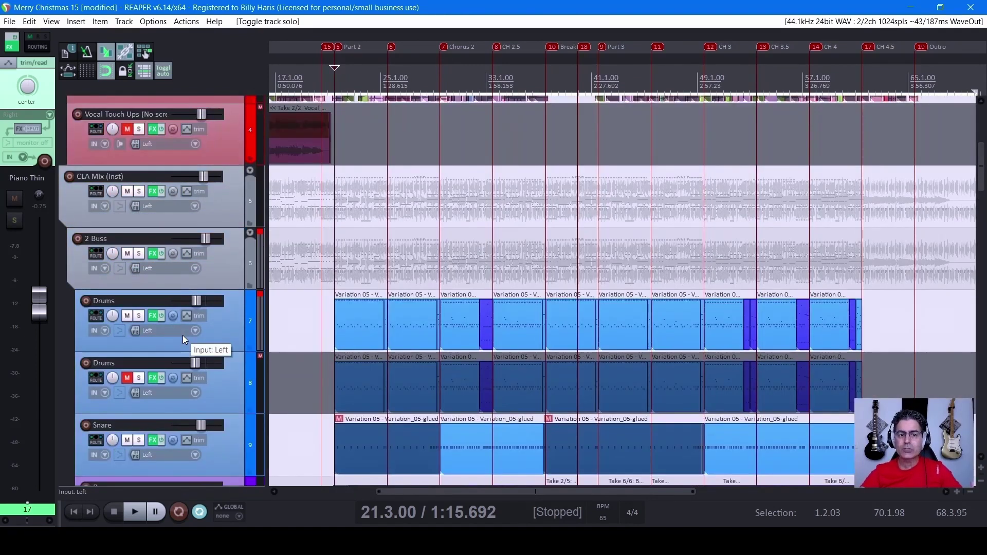
pyautogui.scroll(3, 183, 335)
pyautogui.scroll(-7, 160, 308)
pyautogui.scroll(-2, 160, 307)
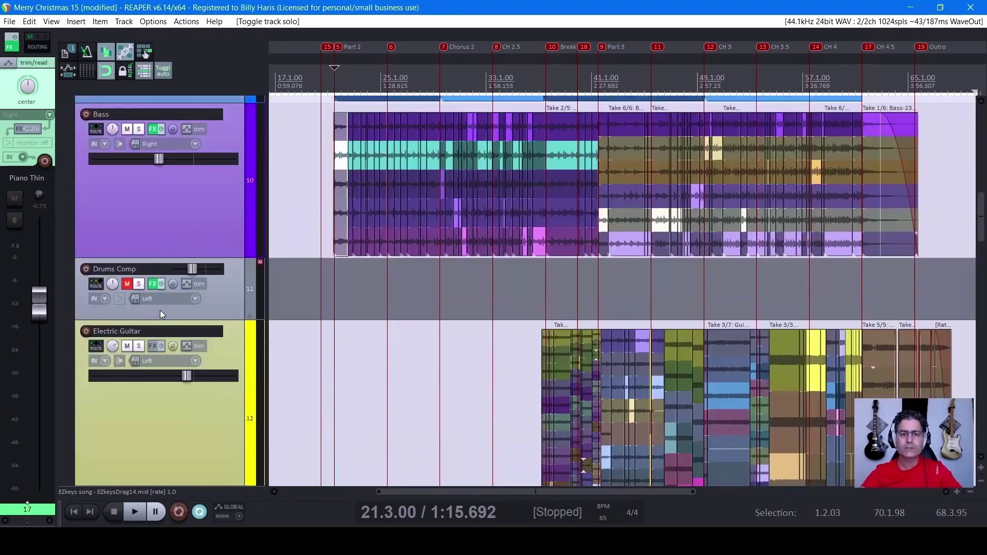
pyautogui.scroll(-1, 182, 186)
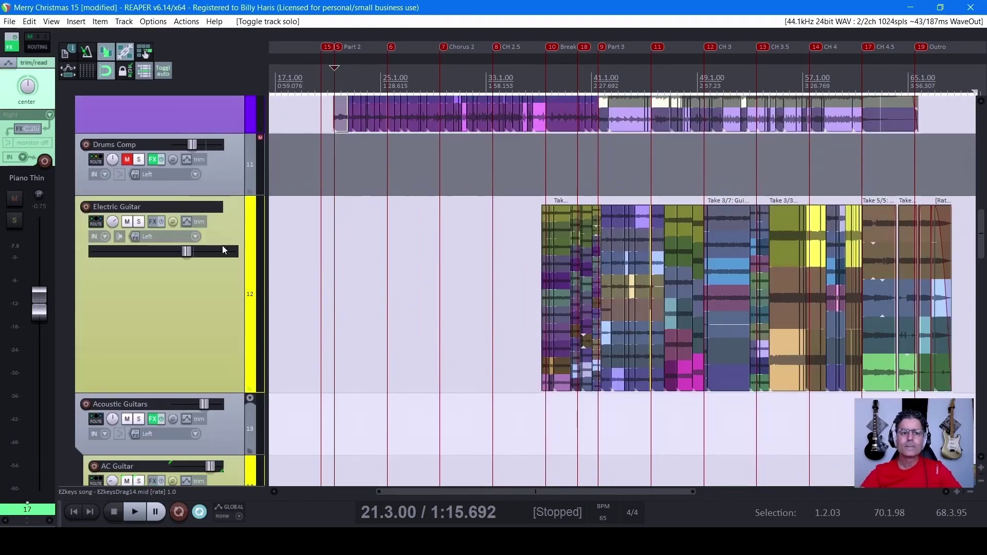
pyautogui.scroll(-3, 208, 397)
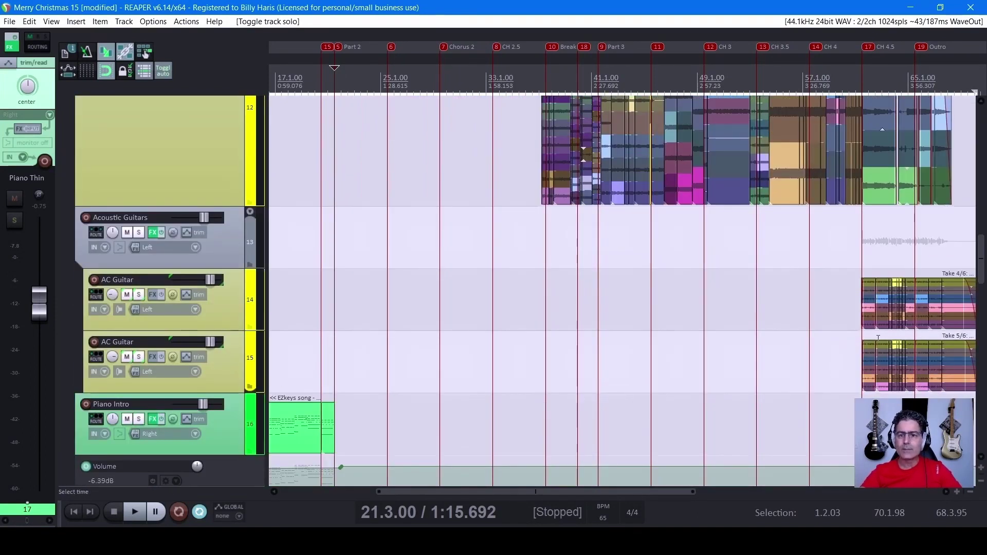
pyautogui.scroll(-5, 165, 324)
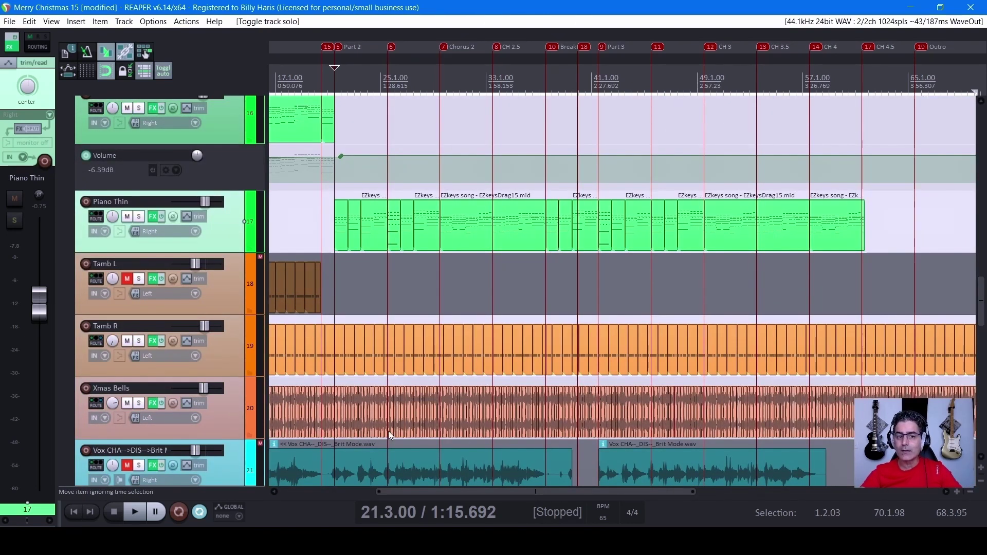
pyautogui.scroll(4, 399, 435)
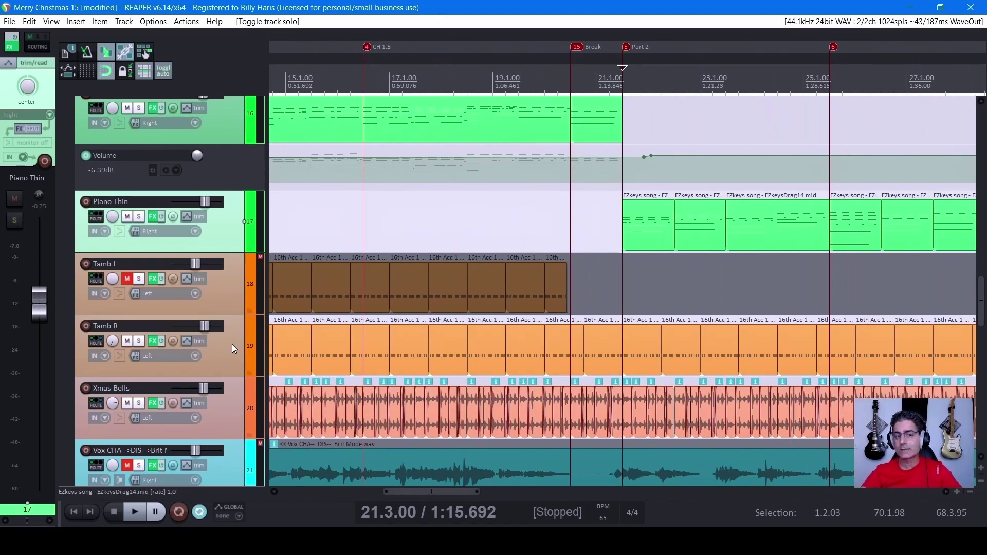
pyautogui.scroll(2, 232, 345)
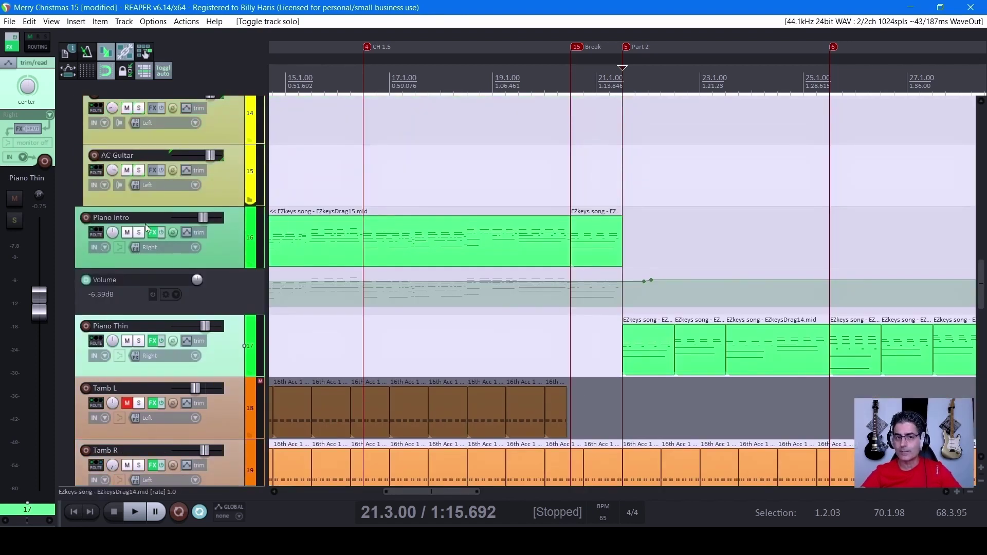
pyautogui.scroll(8, 107, 298)
pyautogui.scroll(2, 146, 306)
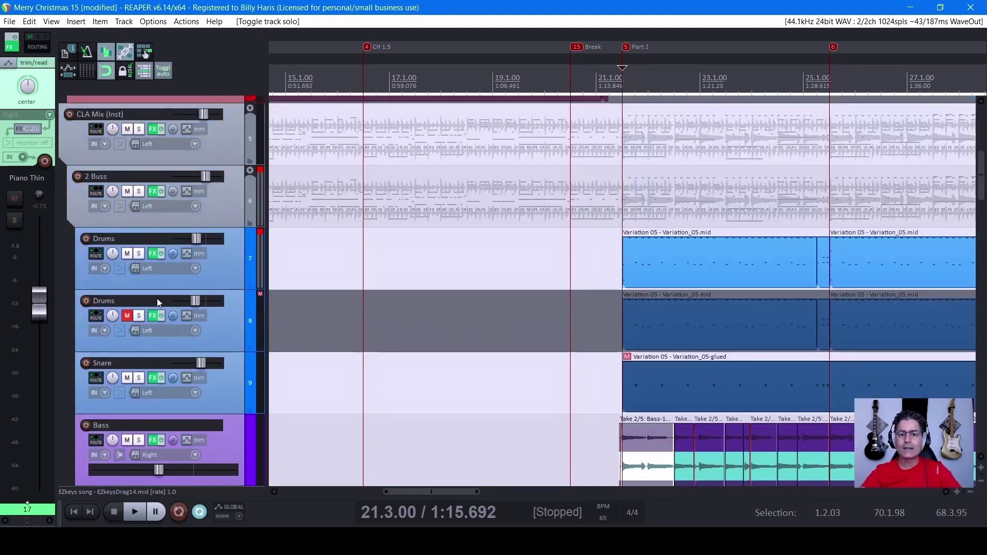
pyautogui.scroll(-3, 791, 272)
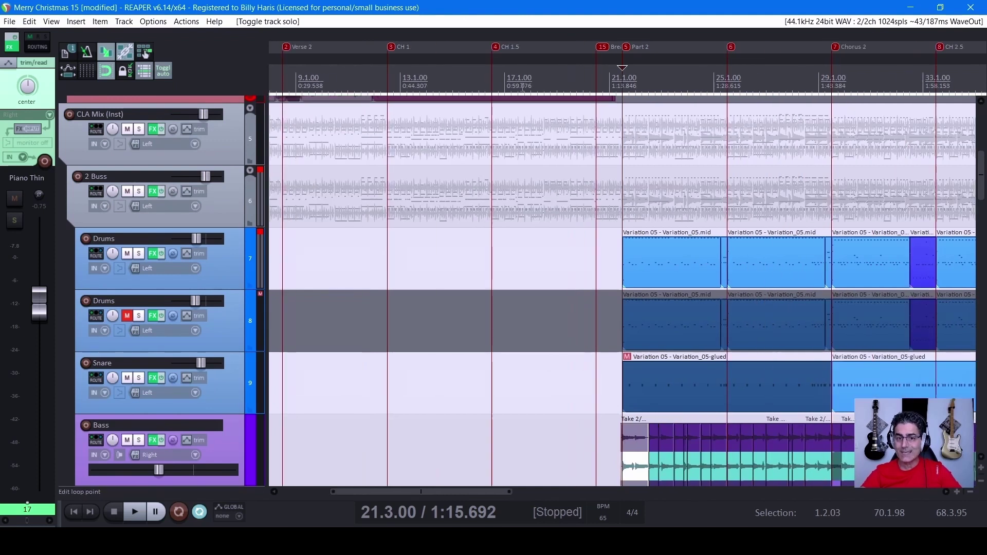
# Select the Snare's glued Chorus 2 item and set the play position to 29.3.00.
pyautogui.moveTo(713, 39); pyautogui.dragTo(412, 322)
pyautogui.click(431, 393)
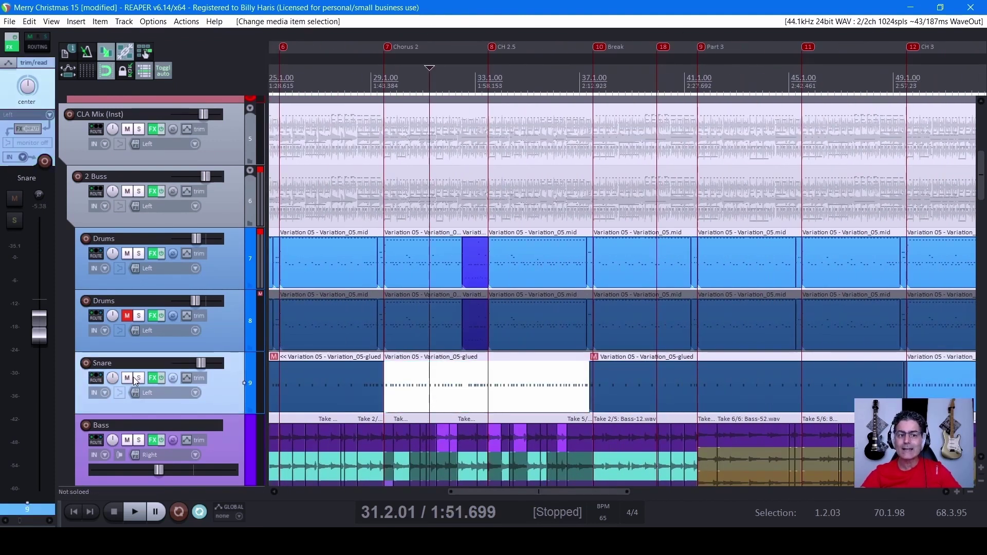
pyautogui.click(386, 70)
pyautogui.click(385, 70)
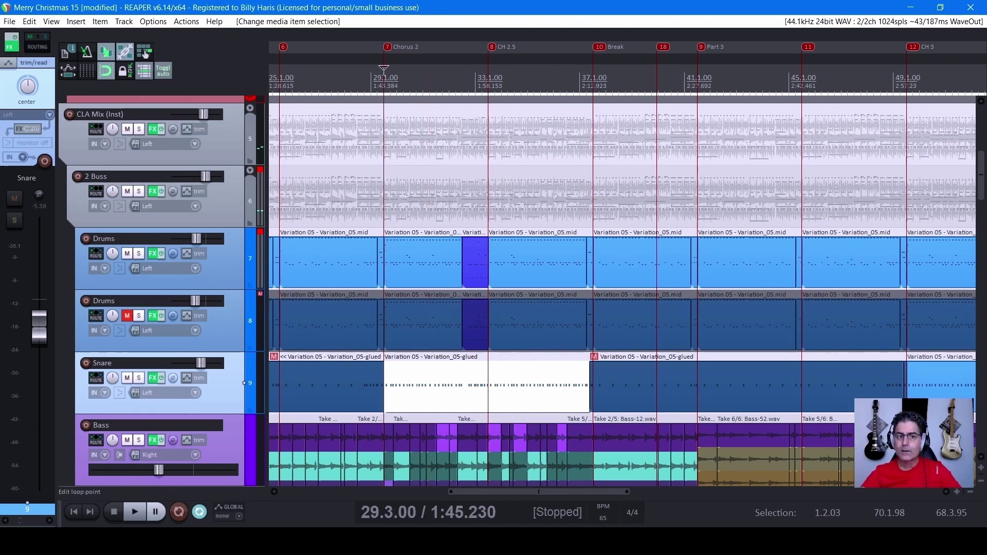
# Solo Drums and Snare and play Chorus 2, briefly hearing the snare alone.
pyautogui.click(138, 254)
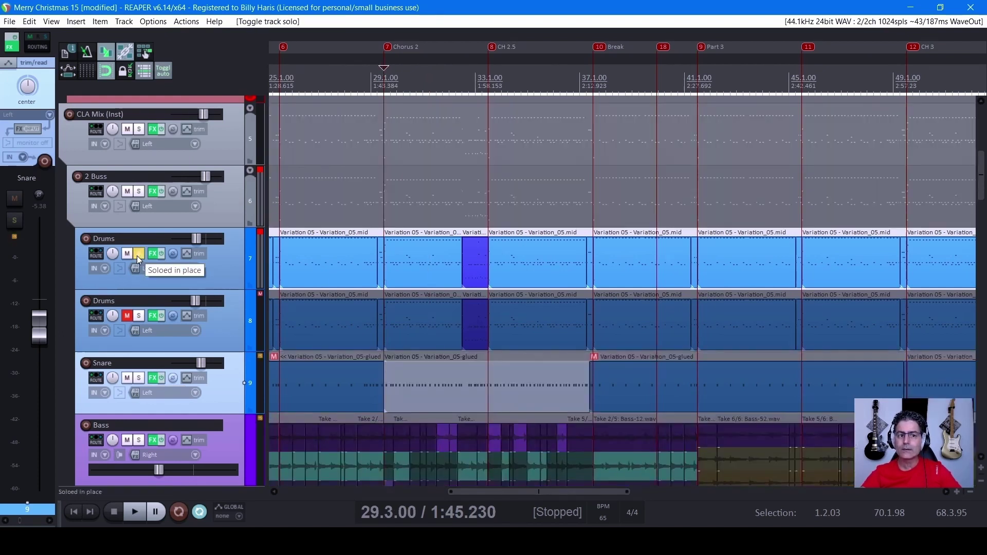
pyautogui.click(129, 378)
pyautogui.click(129, 378)
pyautogui.press('space')
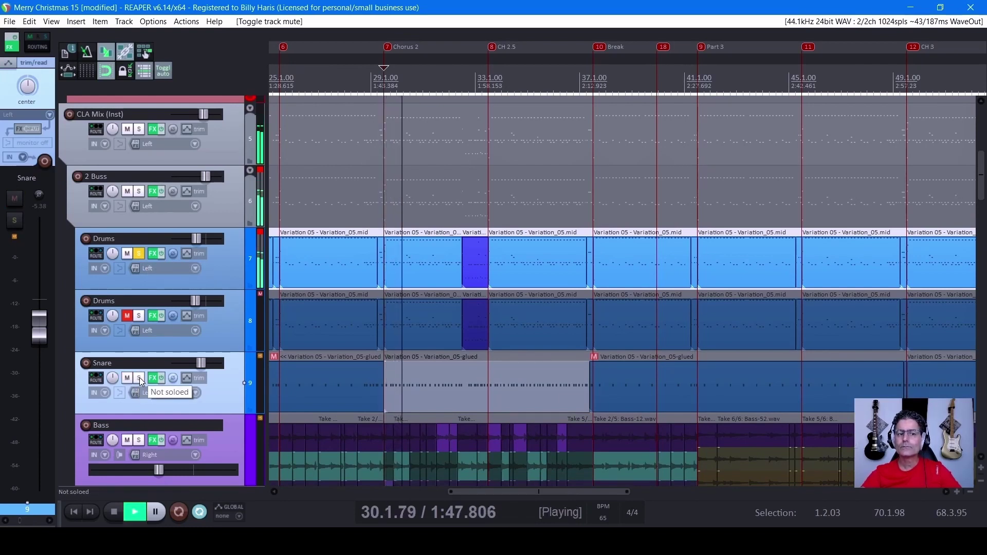
pyautogui.click(140, 378)
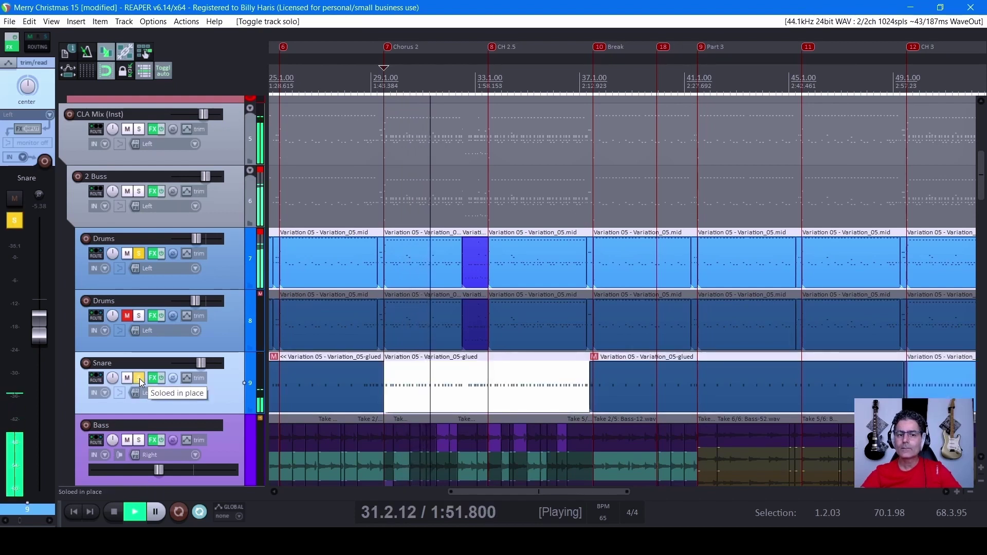
pyautogui.click(139, 254)
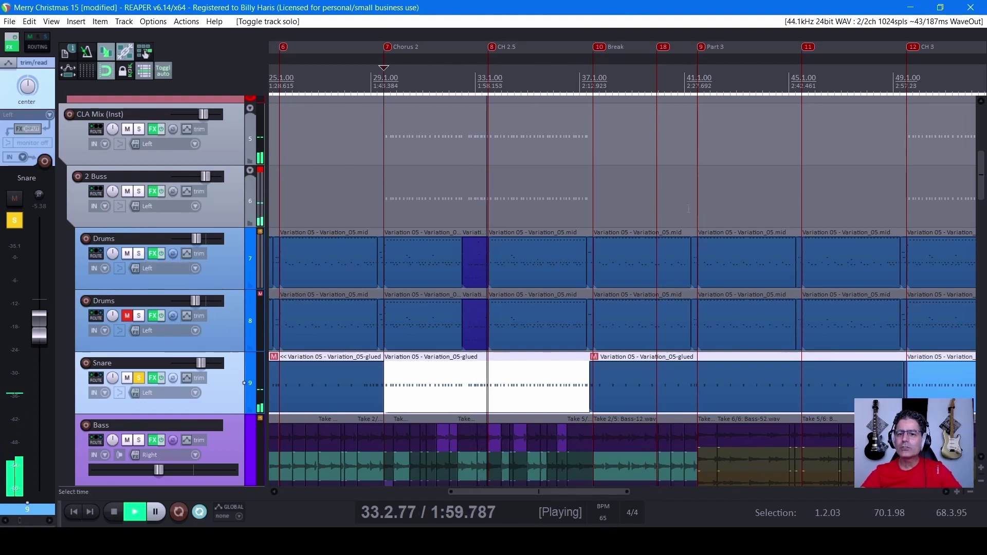
pyautogui.scroll(-5, 483, 257)
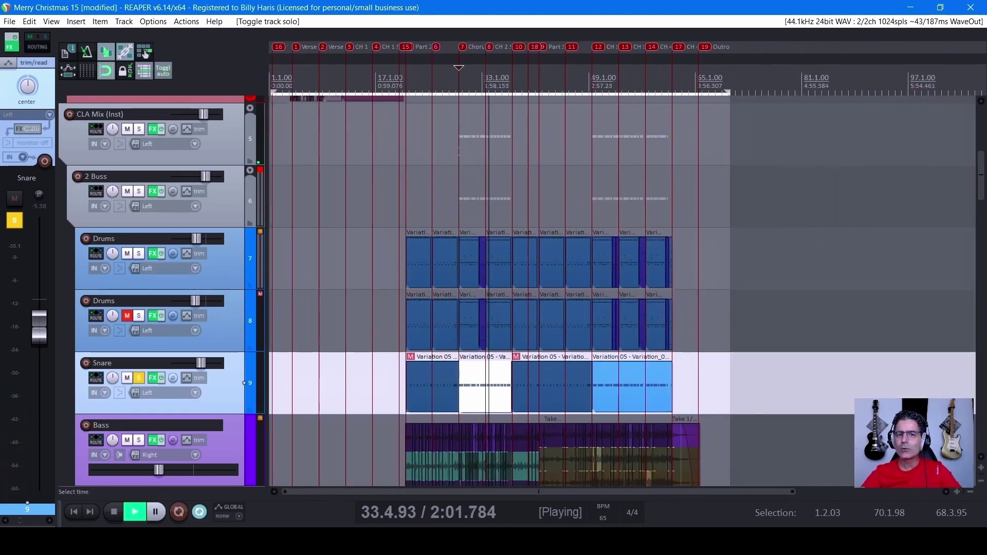
pyautogui.scroll(6, 553, 209)
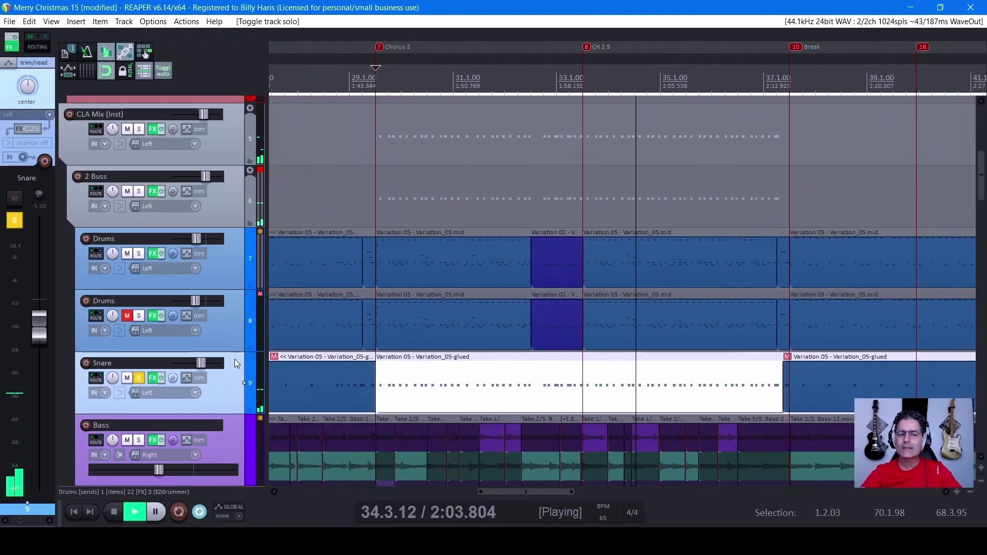
pyautogui.click(138, 254)
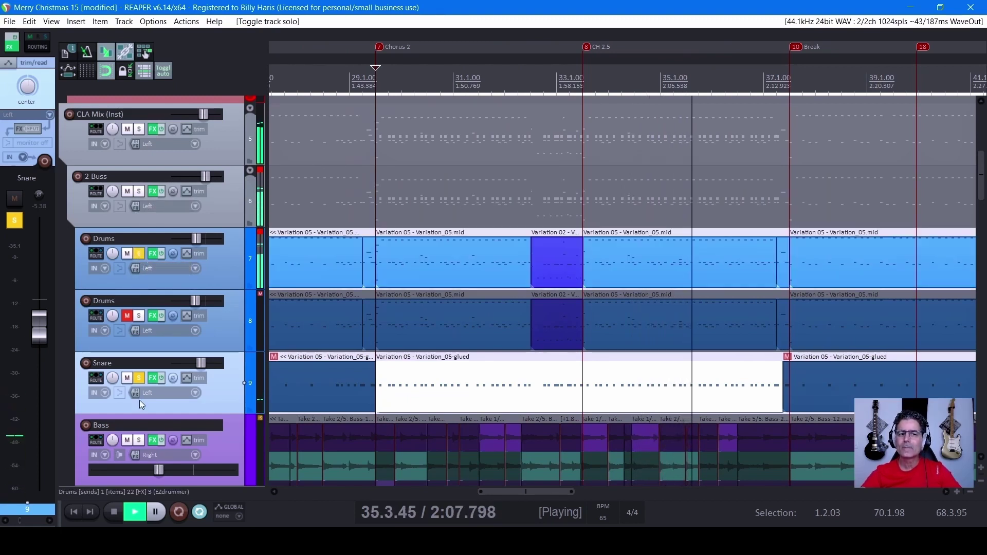
# Replay Chorus 2 while toggling the Snare solo off and back on, then stop at 29.3.00.
pyautogui.press('space')
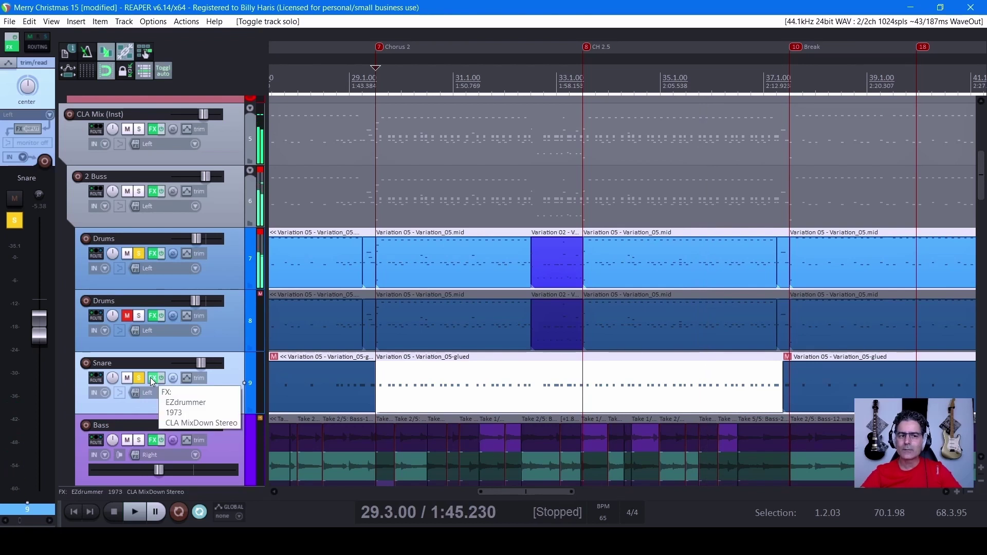
pyautogui.click(140, 380)
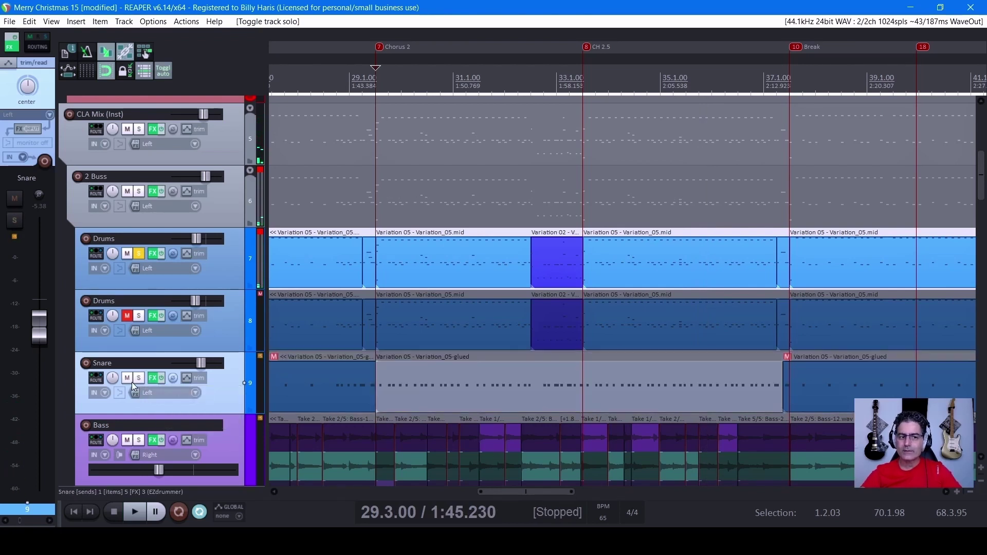
pyautogui.press('space')
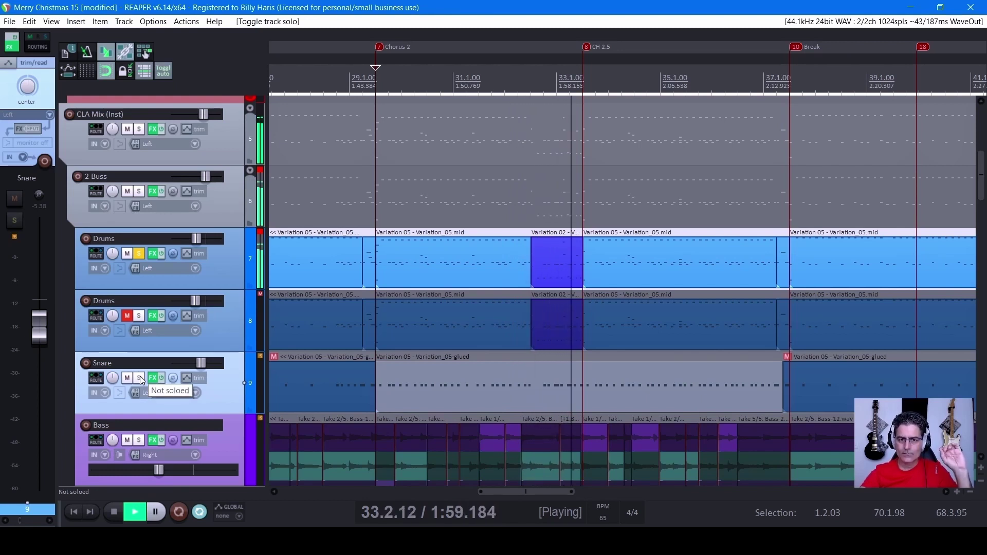
pyautogui.click(139, 379)
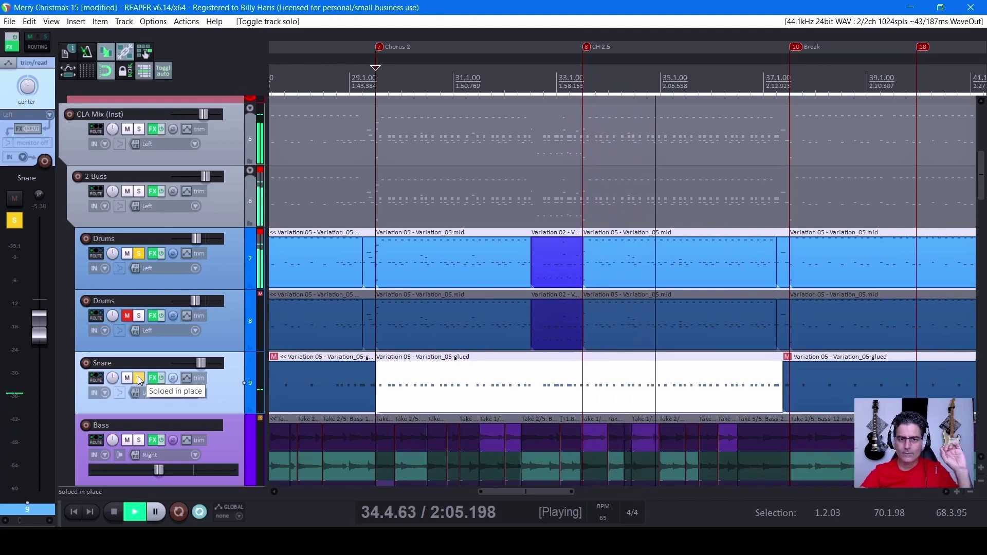
pyautogui.click(138, 377)
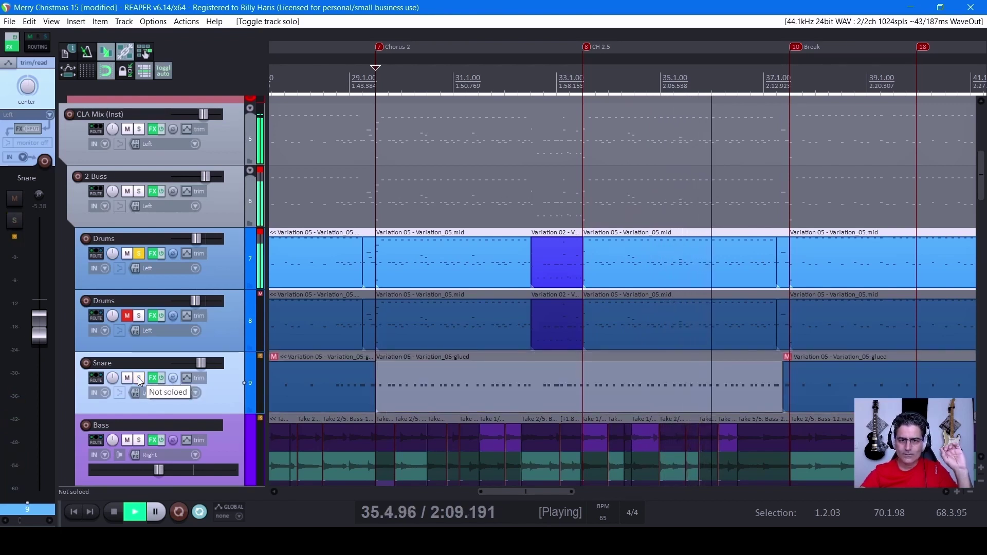
pyautogui.click(137, 378)
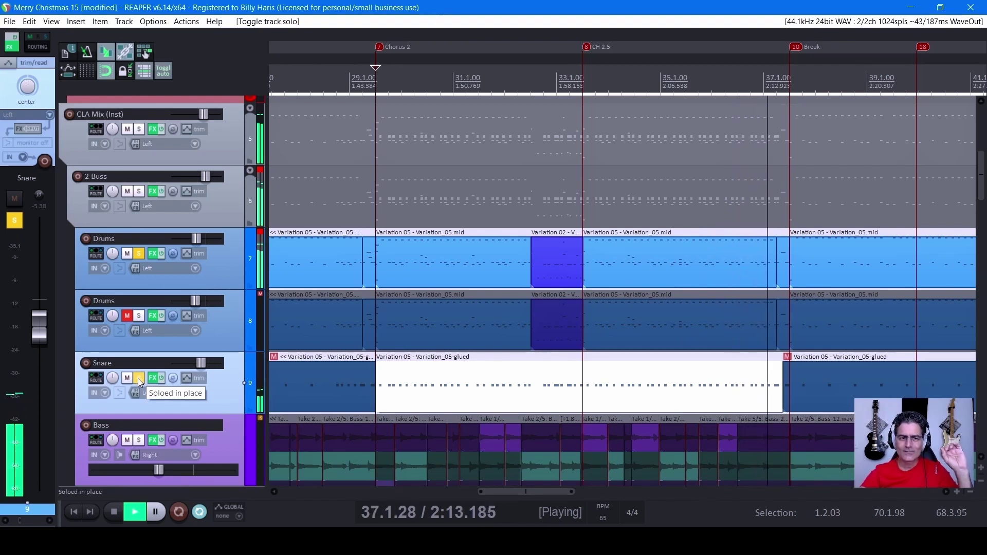
pyautogui.press('space')
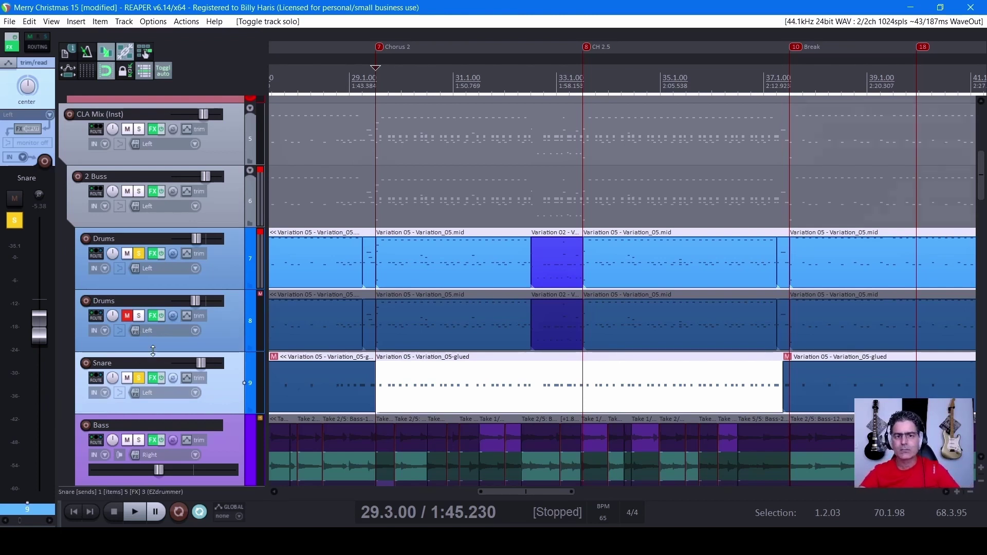
# Compare the CLA MixDown FX chains on the CLA Mix (Inst) and CLA Mix (Vocals) buses.
pyautogui.scroll(2, 149, 354)
pyautogui.scroll(2, 152, 351)
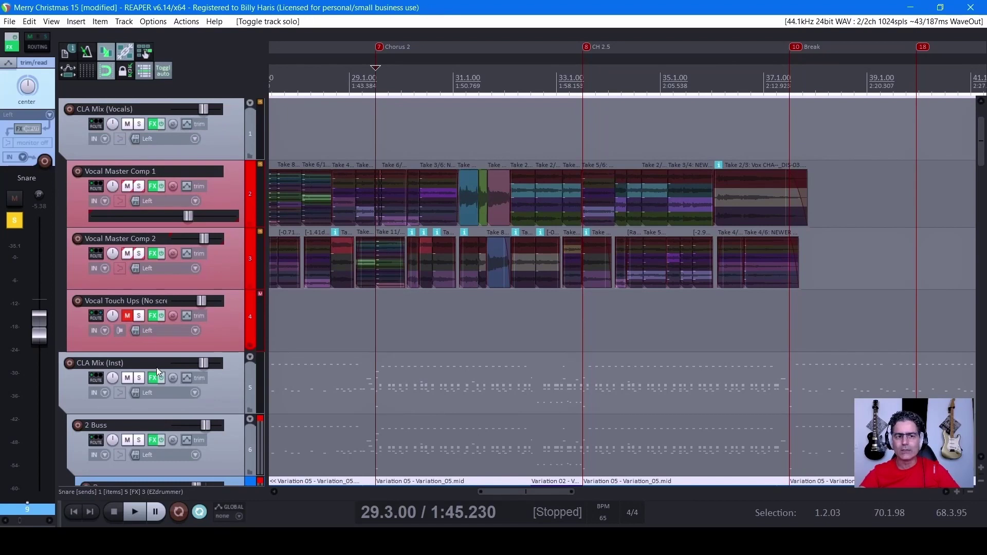
pyautogui.click(153, 376)
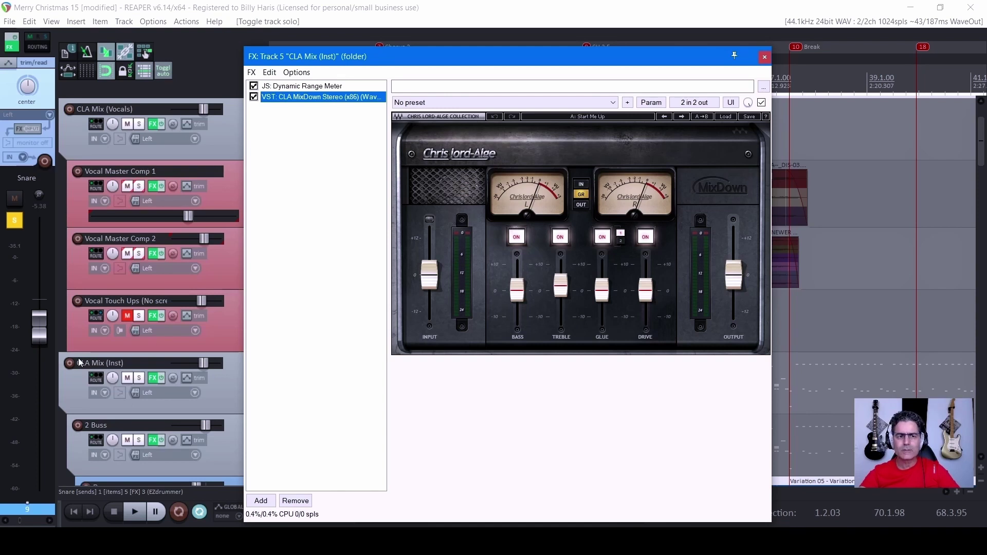
pyautogui.click(765, 57)
pyautogui.scroll(2, 169, 286)
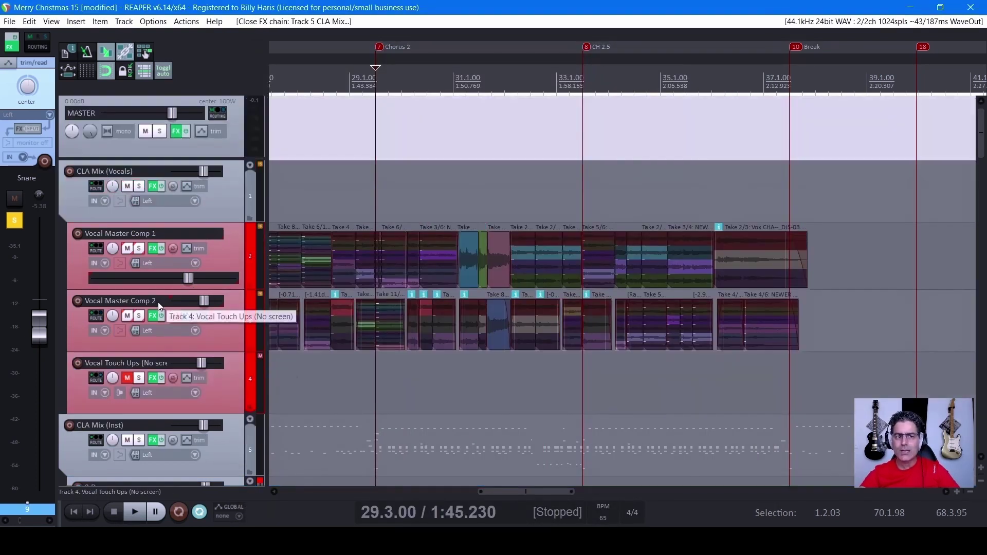
pyautogui.click(149, 187)
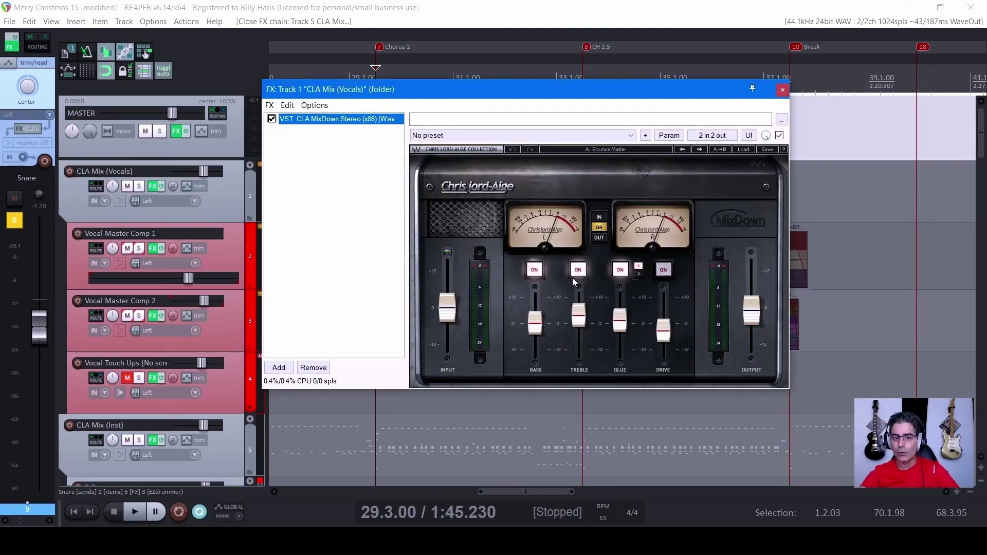
pyautogui.scroll(-2, 156, 360)
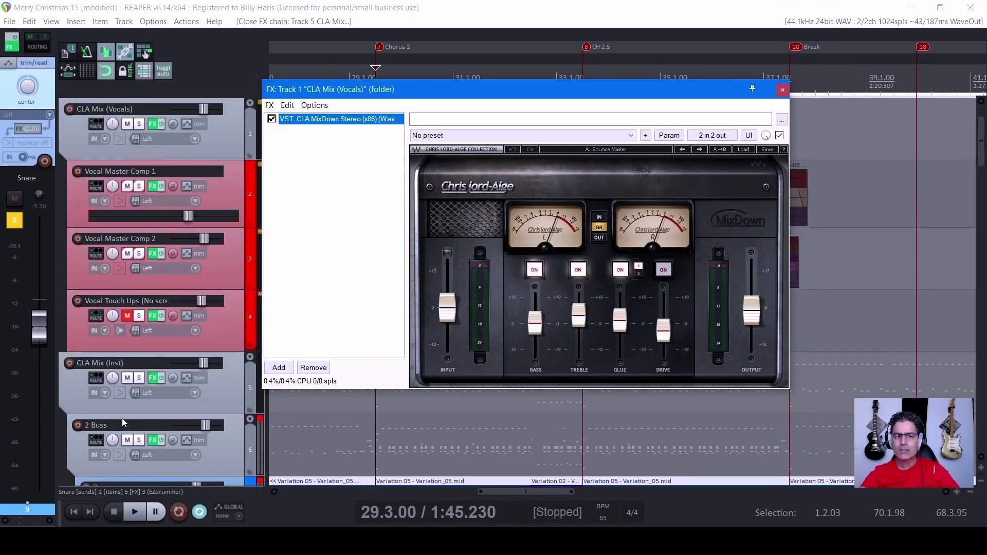
pyautogui.click(156, 378)
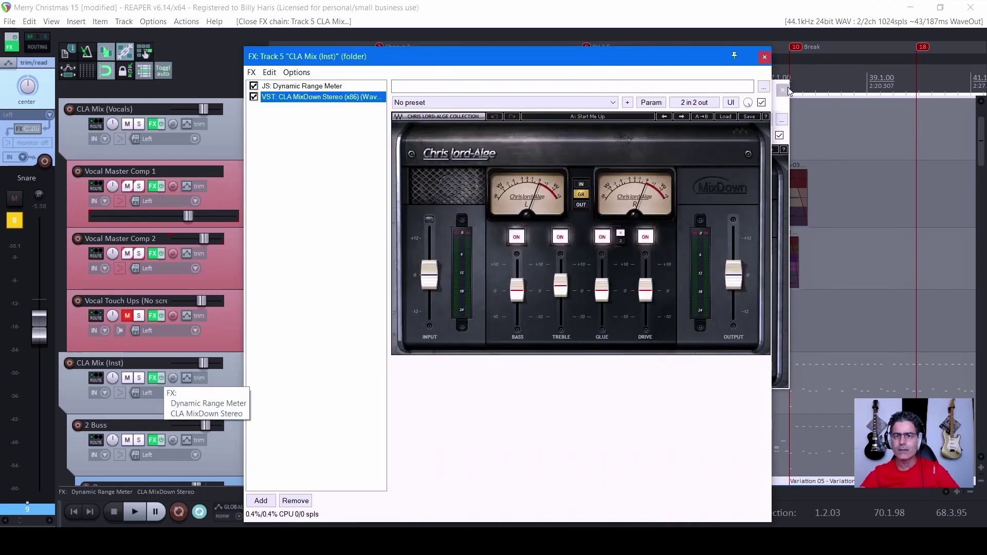
pyautogui.click(765, 57)
pyautogui.click(779, 86)
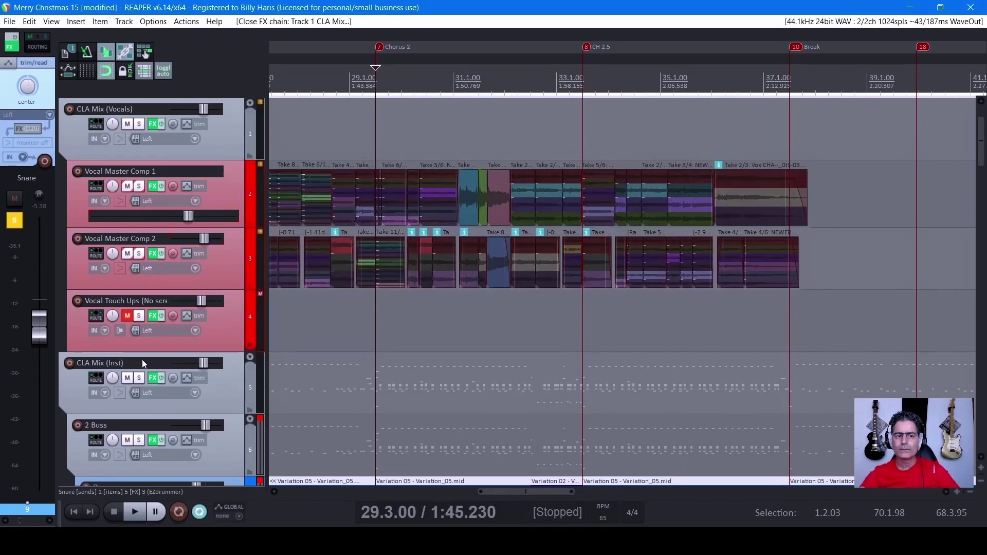
# Start playback, solo the CLA Mix (Inst) bus and show its CLA MixDown FX chain.
pyautogui.press('space')
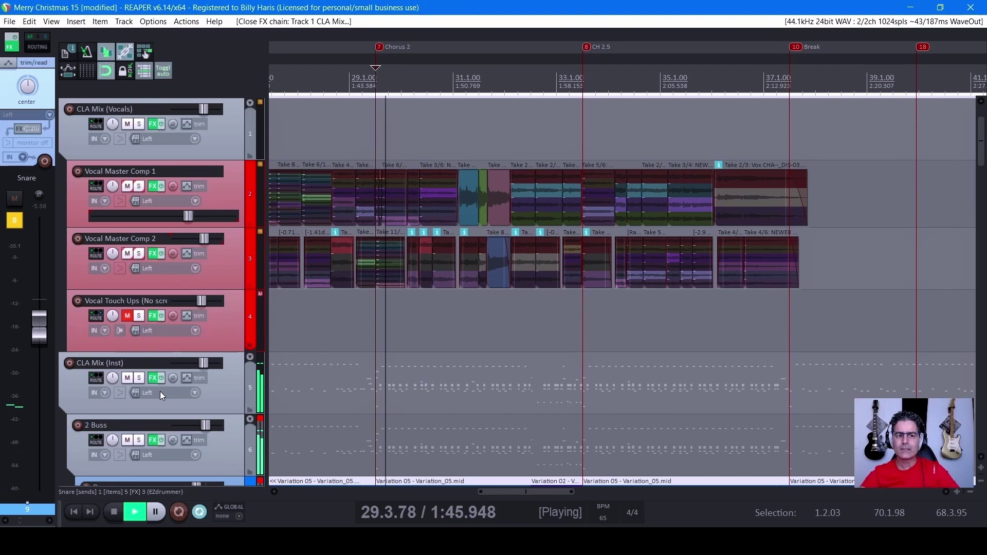
pyautogui.scroll(-6, 162, 387)
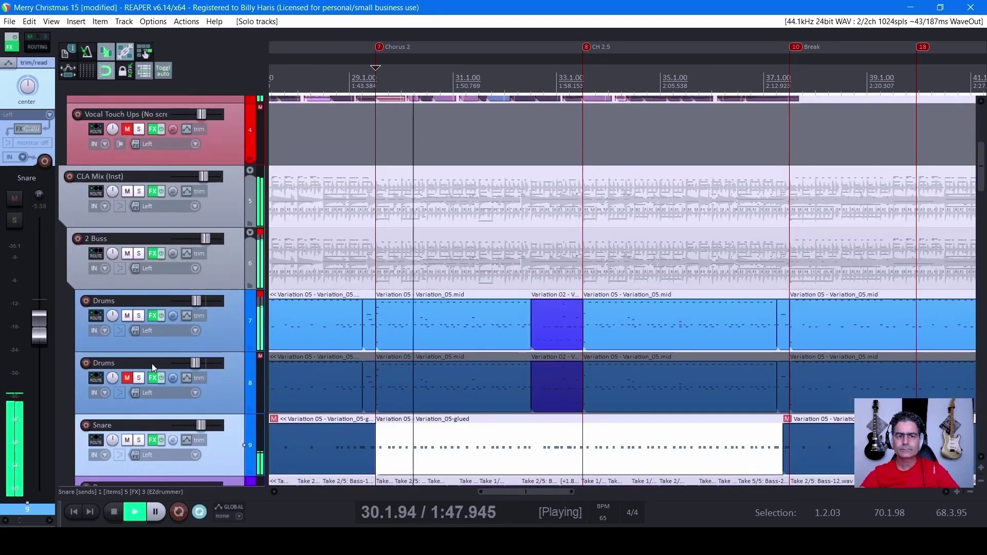
pyautogui.scroll(6, 152, 364)
pyautogui.click(139, 380)
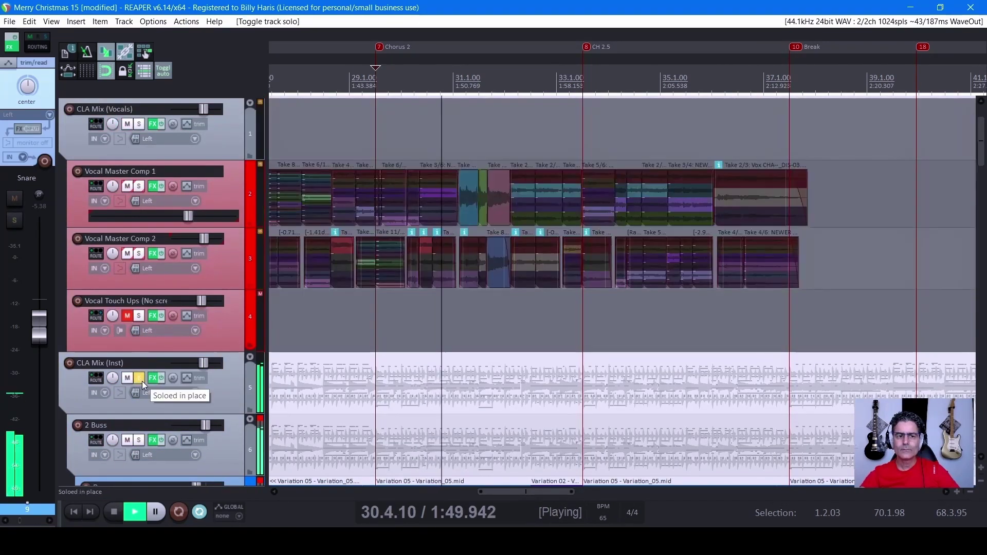
pyautogui.click(152, 379)
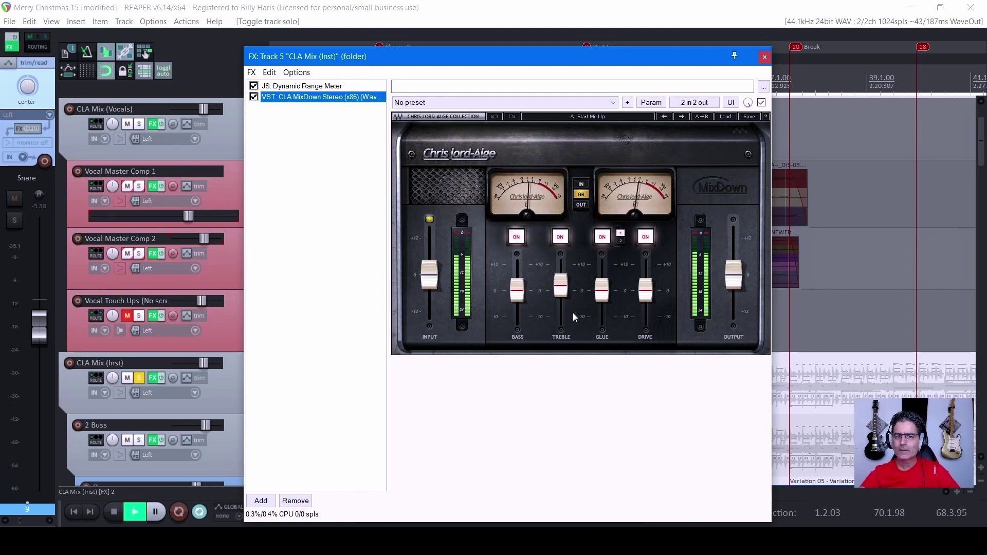
pyautogui.press('space')
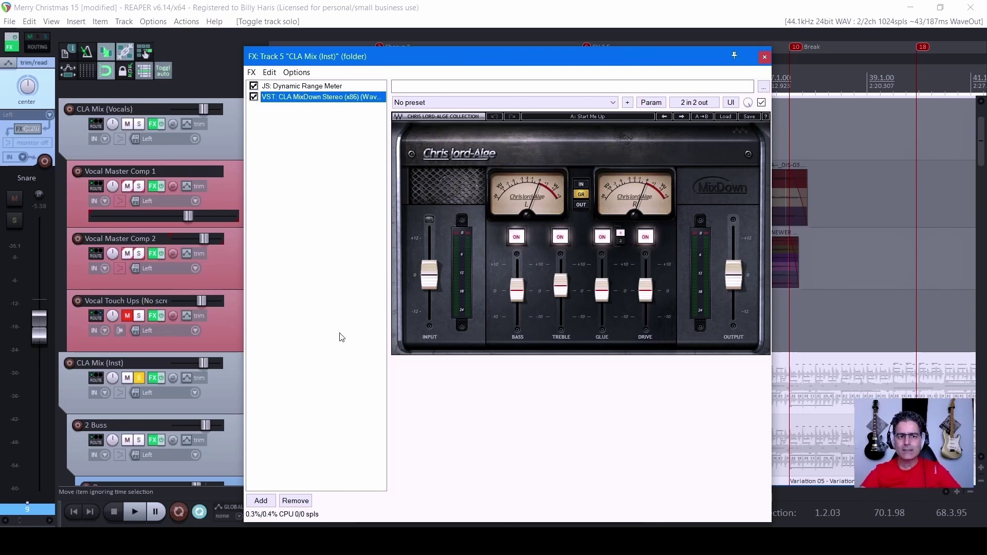
pyautogui.press('space')
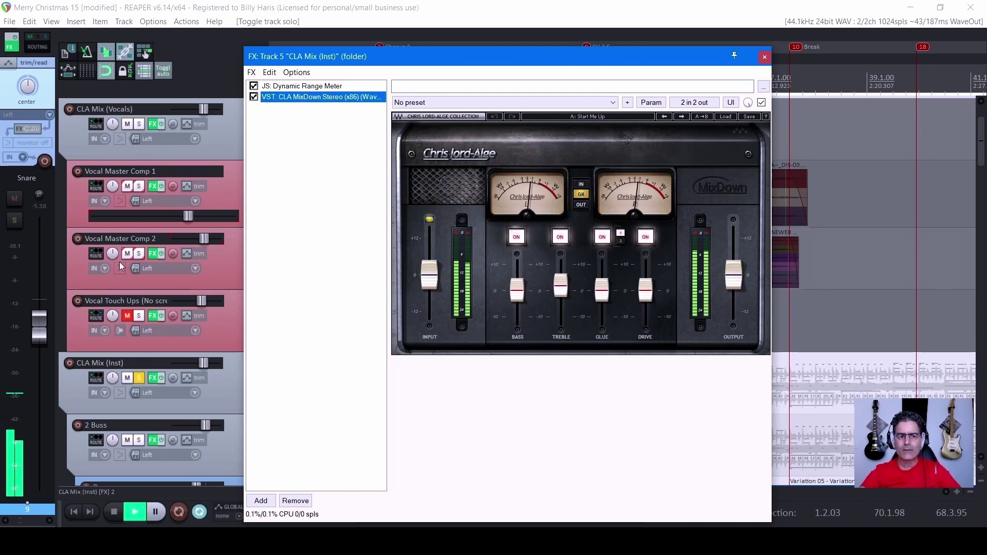
# Move the solo to CLA Mix (Vocals), inspect its FX, then unsolo it and close both bus FX windows.
pyautogui.click(138, 379)
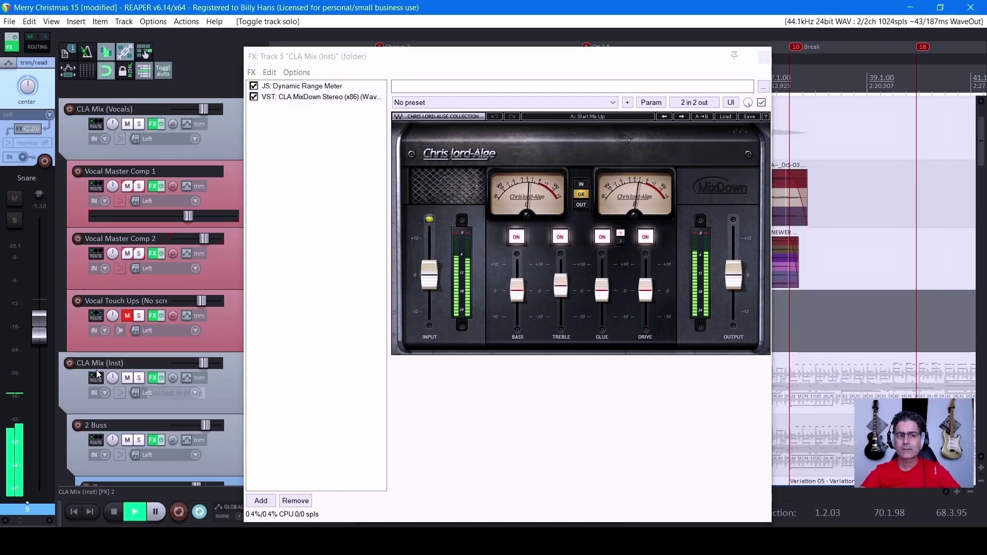
pyautogui.click(139, 125)
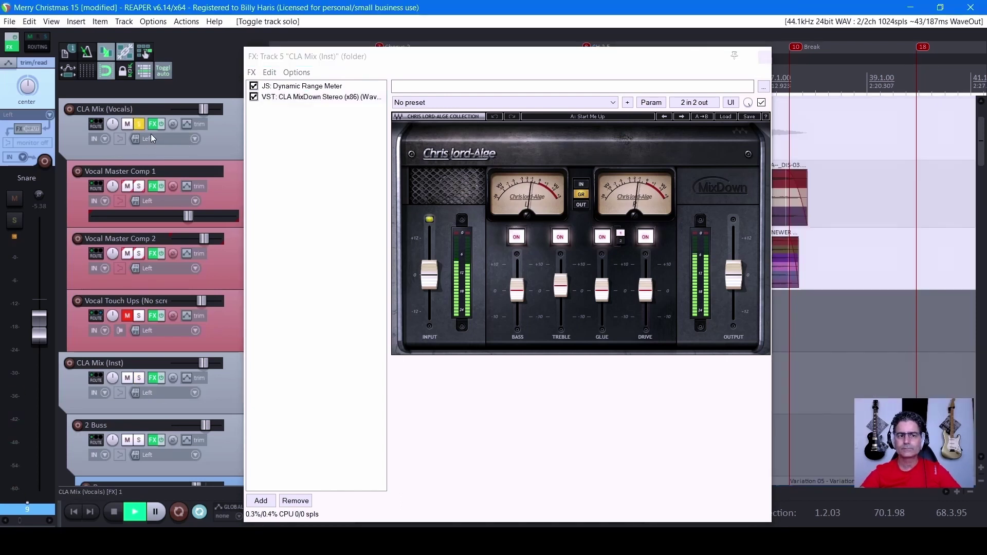
pyautogui.click(150, 127)
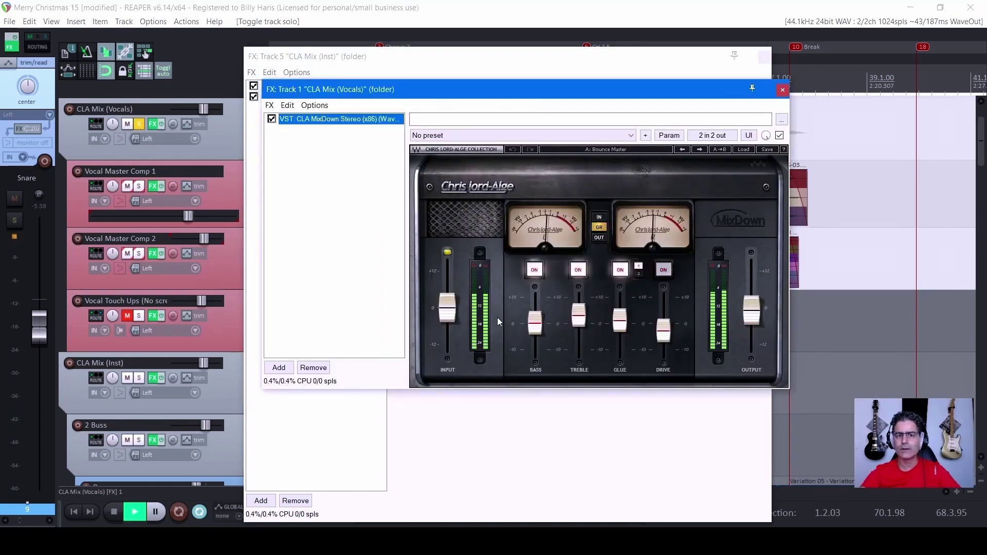
pyautogui.moveTo(545, 89); pyautogui.dragTo(295, 192)
pyautogui.click(764, 57)
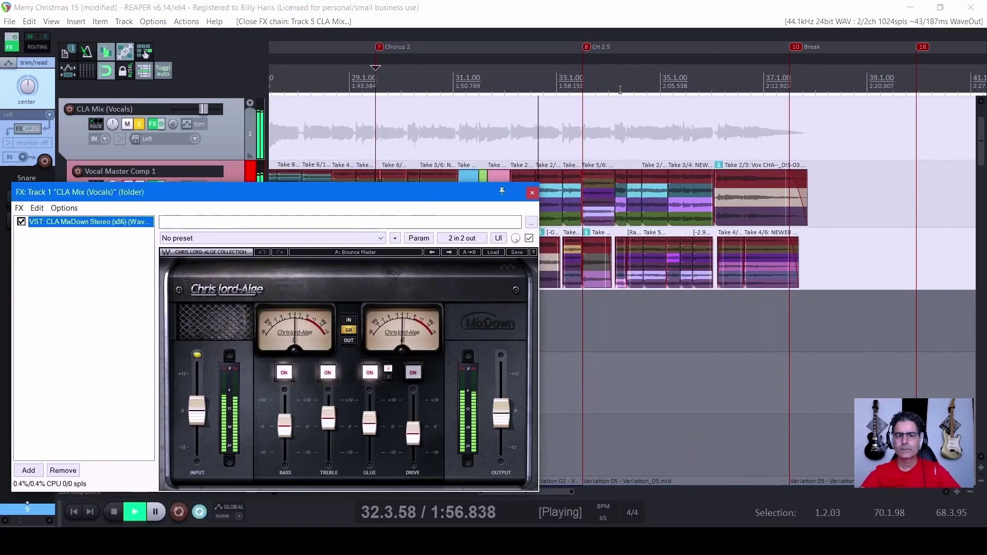
pyautogui.moveTo(329, 192); pyautogui.dragTo(576, 95)
pyautogui.click(139, 125)
pyautogui.scroll(1, 132, 337)
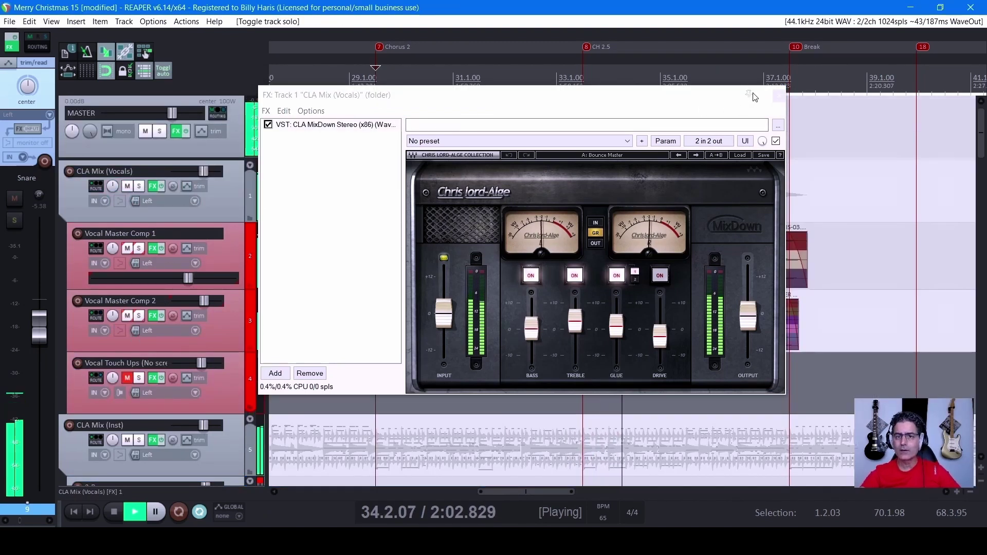
pyautogui.click(779, 95)
# Open the master FX chain showing TR5 One and the first Dynamic Range Meter.
pyautogui.click(176, 131)
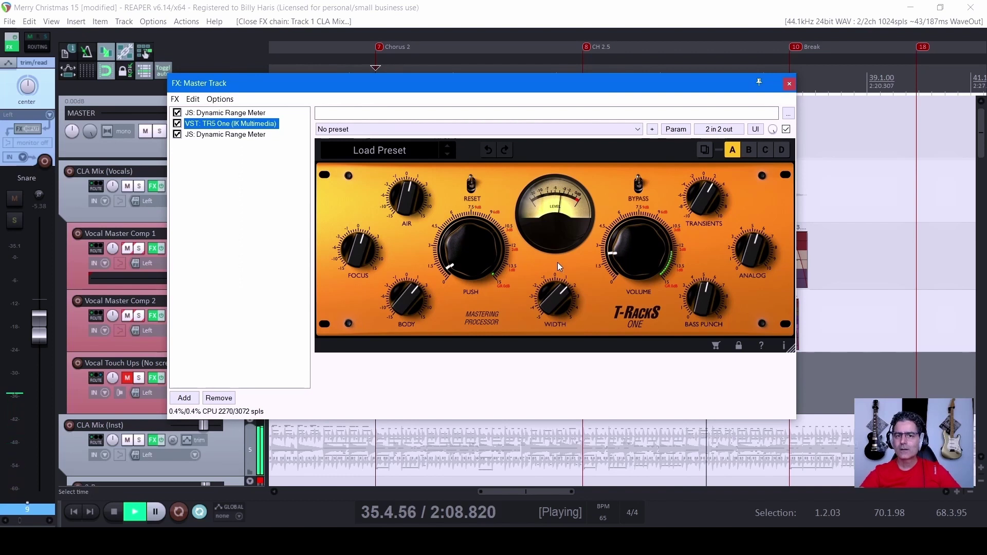
pyautogui.moveTo(420, 198)
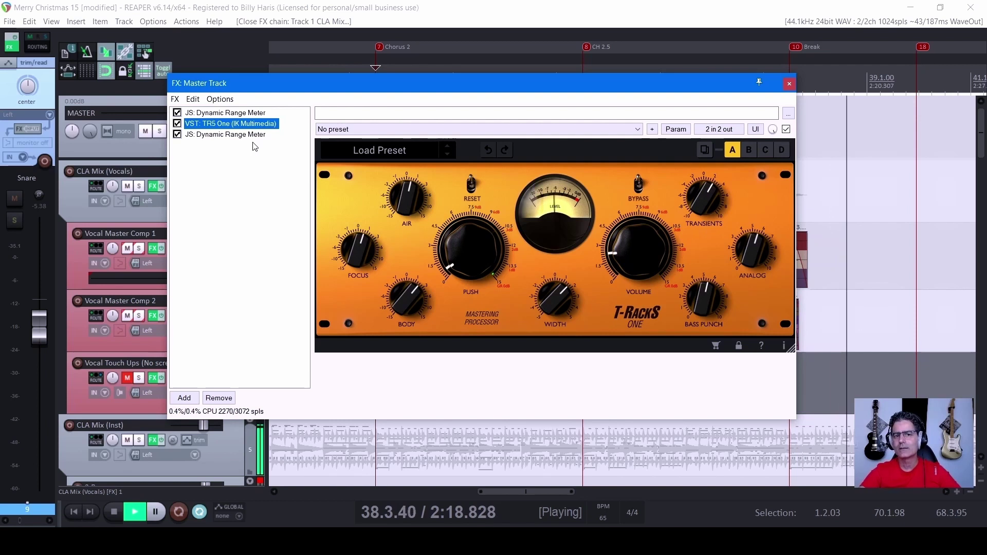
pyautogui.click(236, 112)
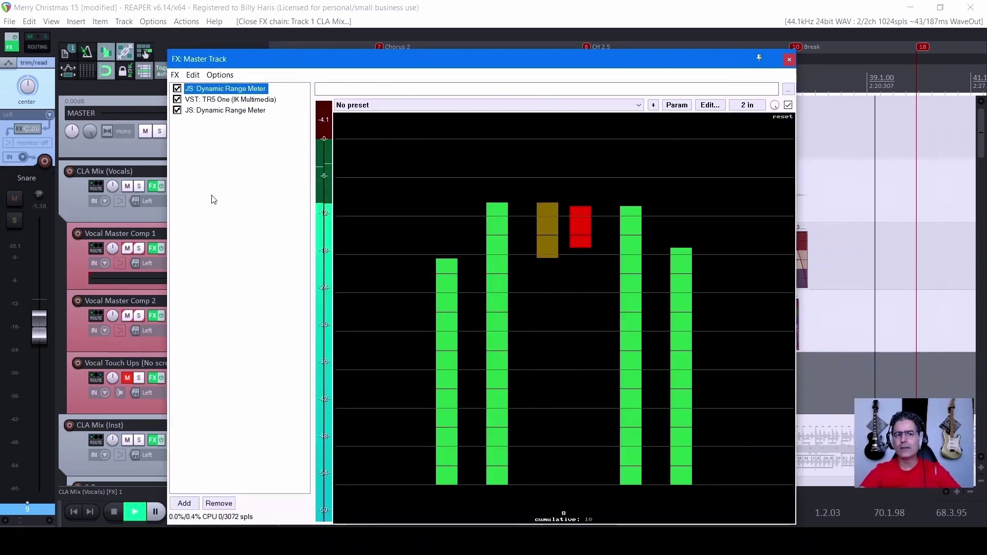
# Float both Dynamic Range Meters, close the master chain and place them side by side at right.
pyautogui.doubleClick(234, 110)
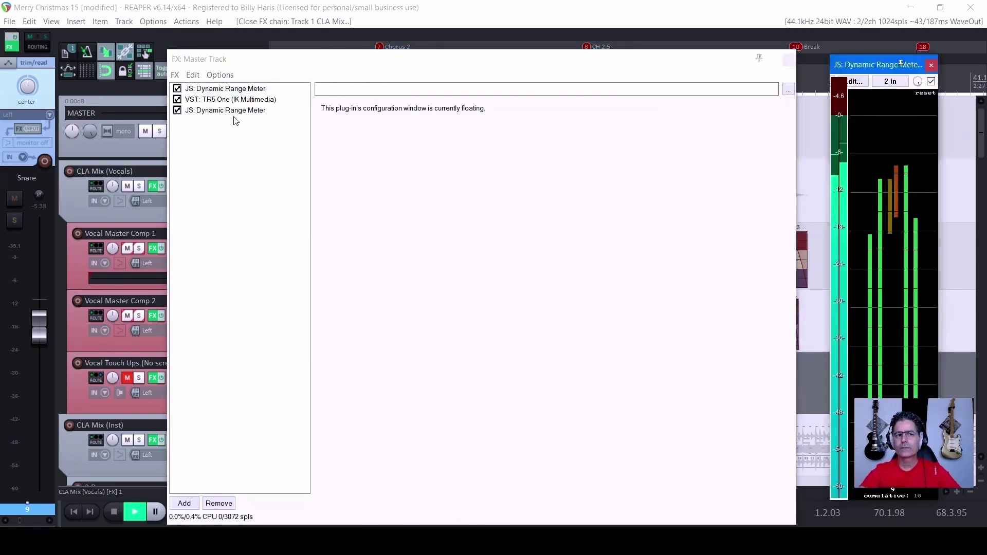
pyautogui.doubleClick(235, 111)
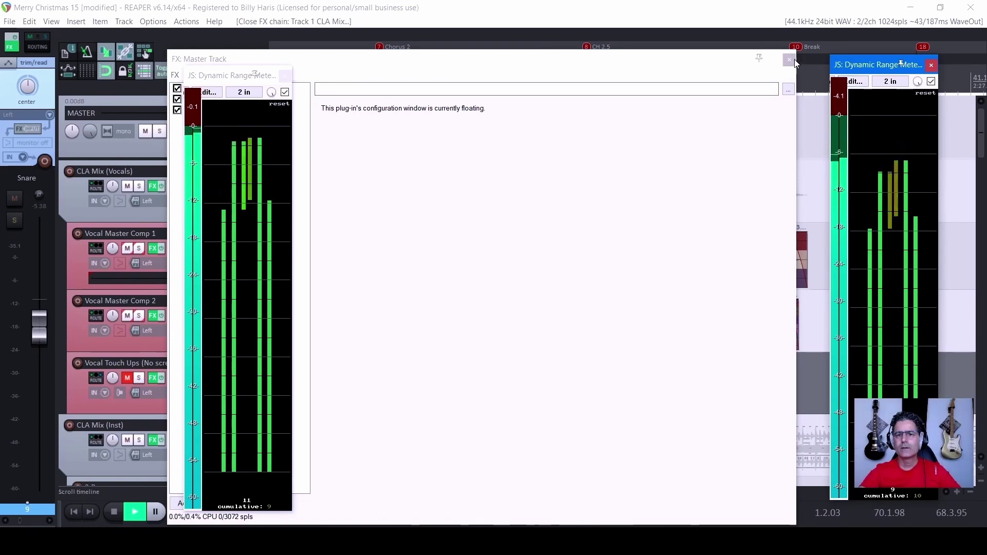
pyautogui.click(793, 59)
pyautogui.moveTo(866, 71); pyautogui.dragTo(720, 64)
pyautogui.moveTo(237, 77); pyautogui.dragTo(850, 59)
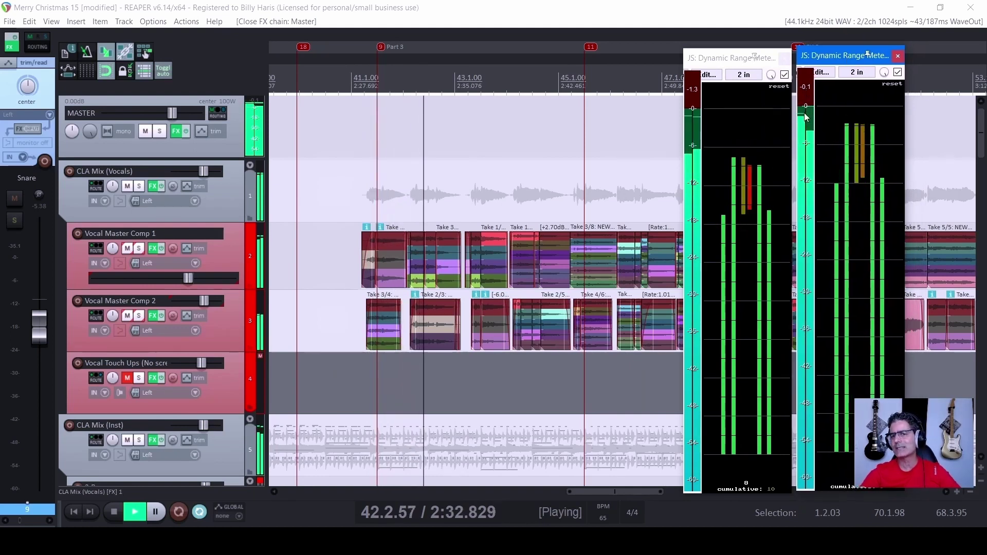
# Stop playback back at 29.3.00 with both meter windows still open.
pyautogui.click(693, 103)
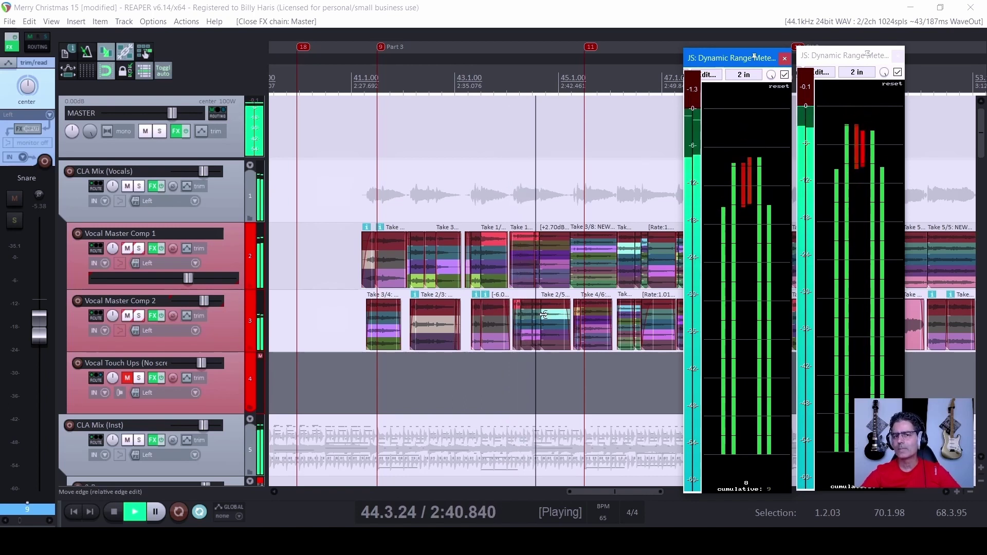
pyautogui.press('space')
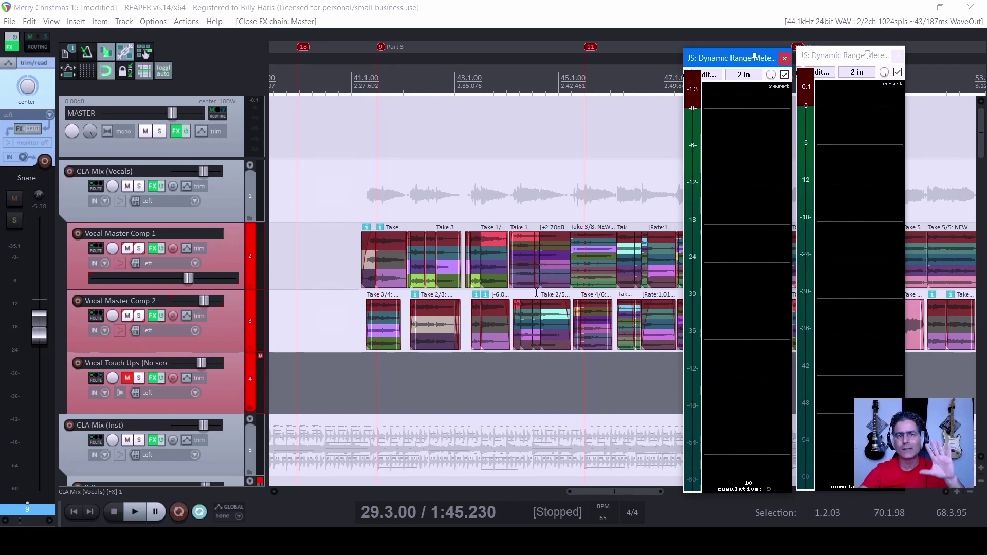
pyautogui.click(536, 292)
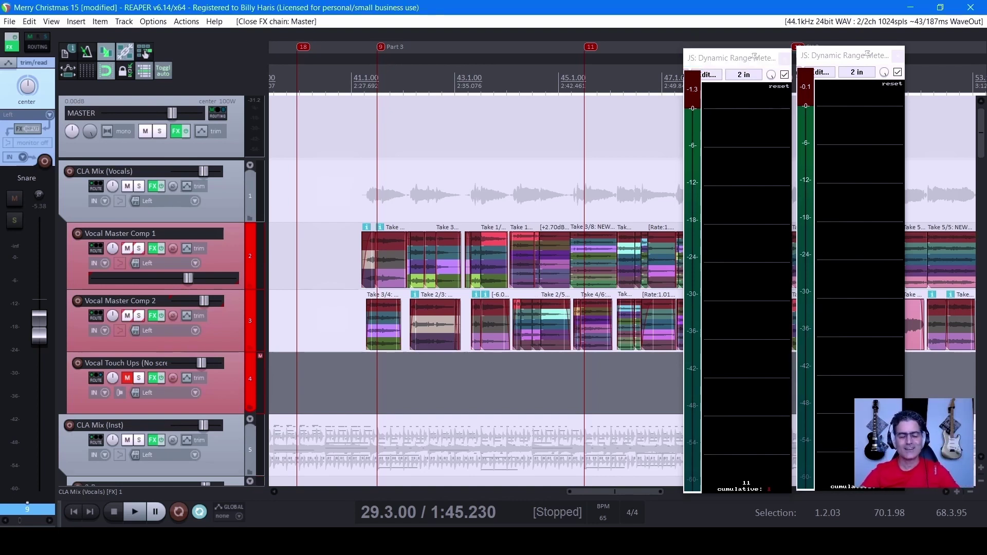